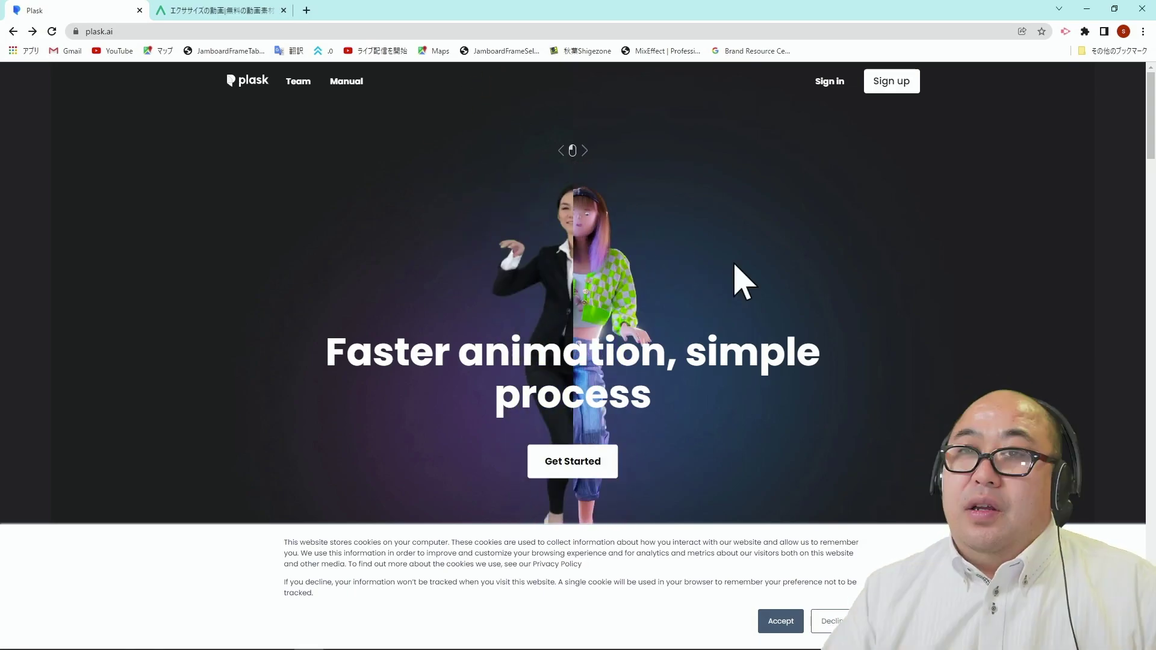
Sign up to Plask with the listed Google account and open the animation editor
{"action": "left_click", "coordinate": [829, 82]}
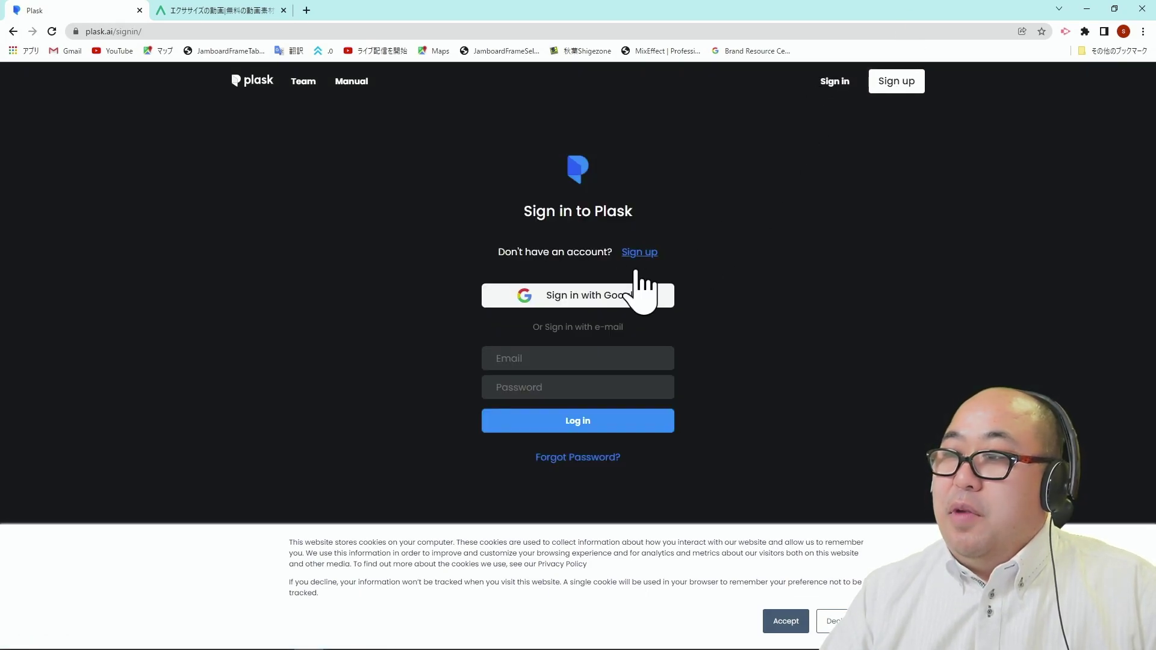
{"action": "left_click", "coordinate": [578, 295]}
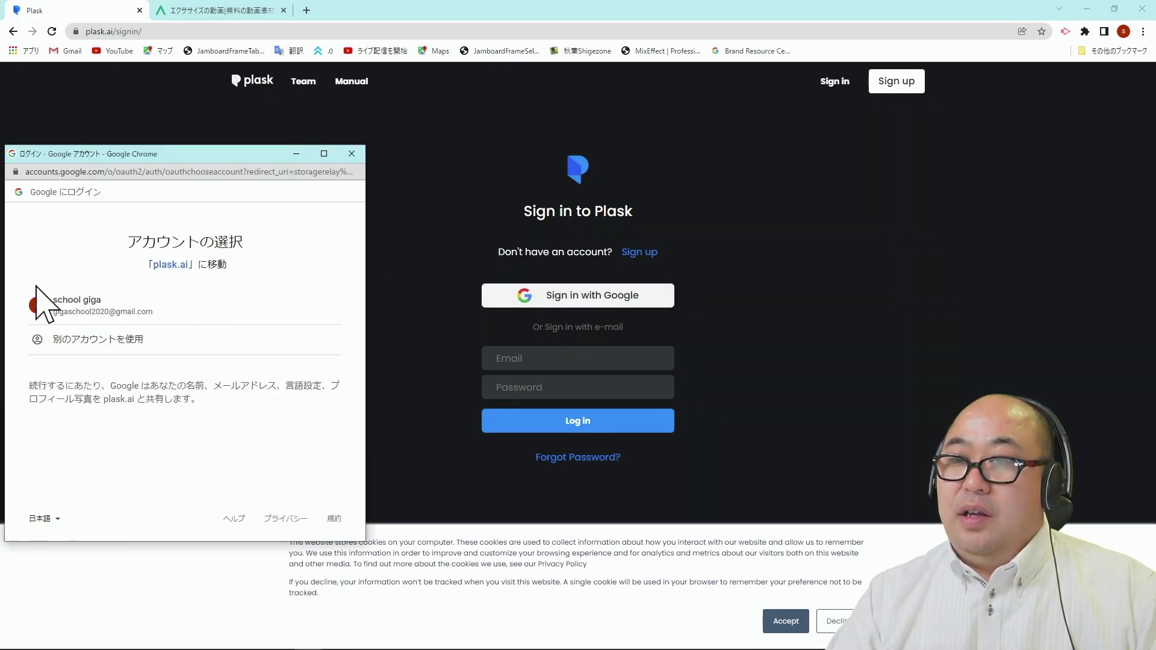
{"action": "left_click", "coordinate": [75, 304]}
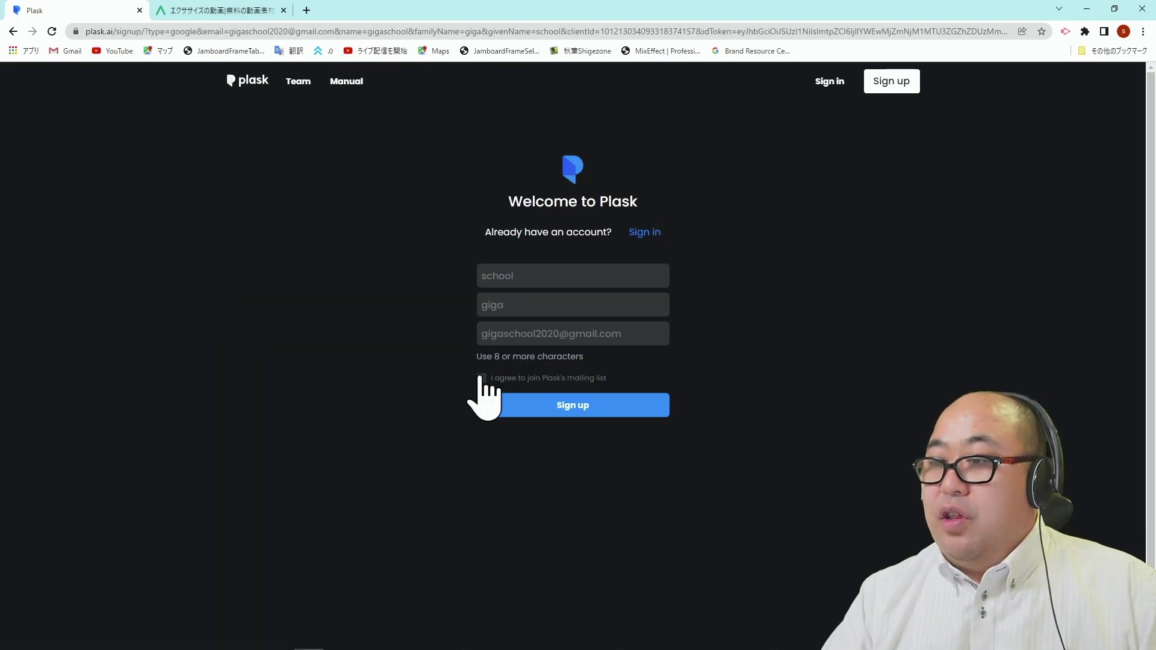
{"action": "left_click", "coordinate": [566, 405]}
{"action": "left_click", "coordinate": [684, 101]}
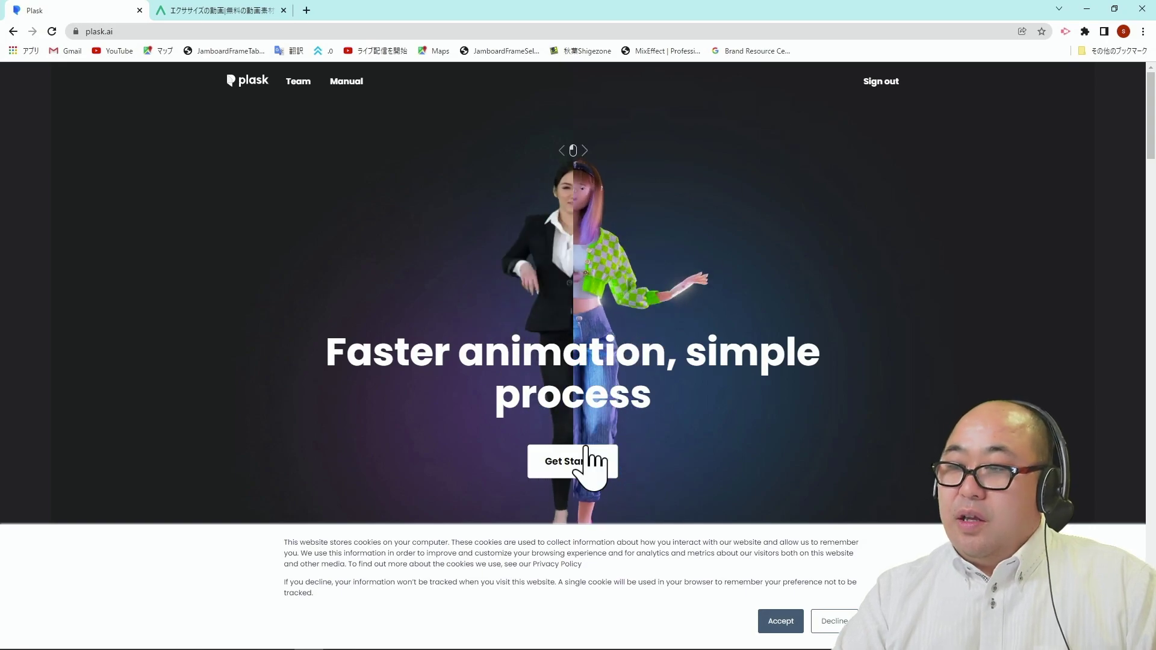
{"action": "left_click", "coordinate": [566, 457]}
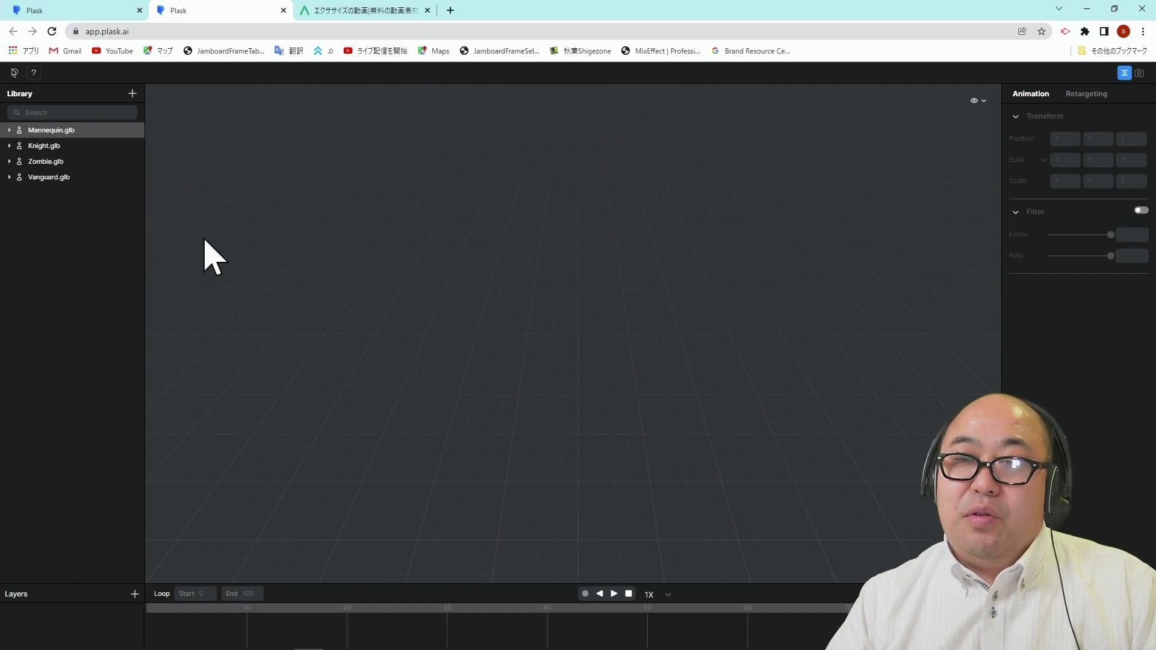
Load the Mannequin, Knight, Zombie and Vanguard models into the scene in turn, ending with Mannequin.glb
{"action": "left_click", "coordinate": [53, 135]}
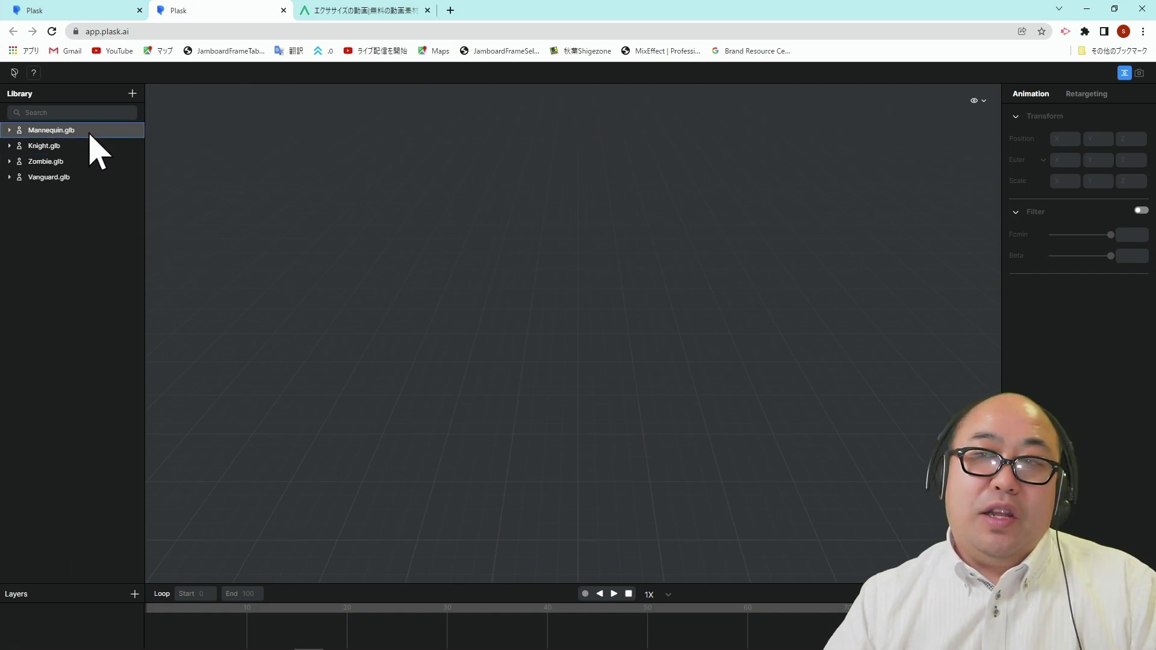
{"action": "left_click_drag", "start_coordinate": [48, 133], "coordinate": [552, 266]}
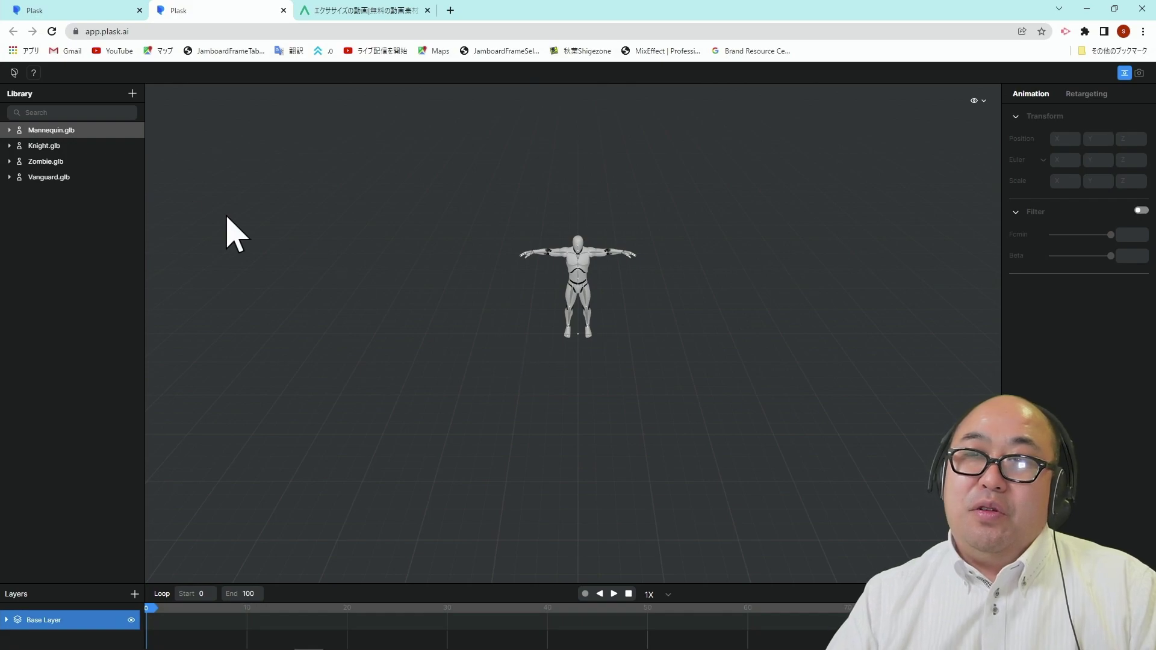
{"action": "left_click", "coordinate": [37, 146]}
{"action": "left_click_drag", "start_coordinate": [34, 148], "coordinate": [587, 313]}
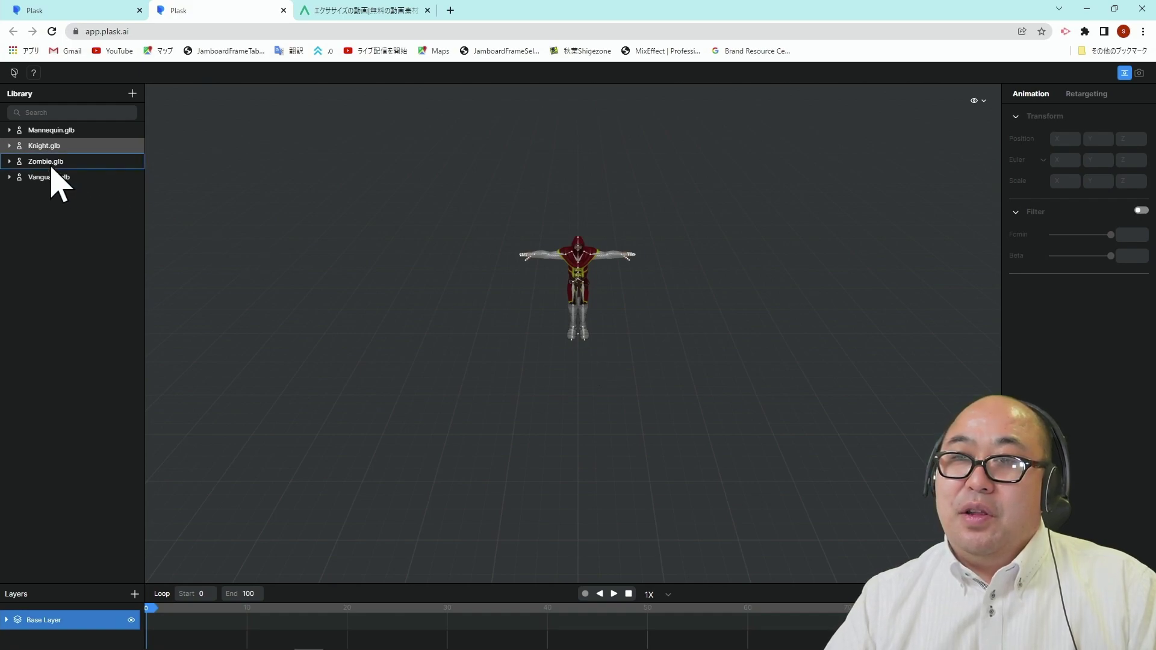
{"action": "left_click_drag", "start_coordinate": [46, 163], "coordinate": [575, 313]}
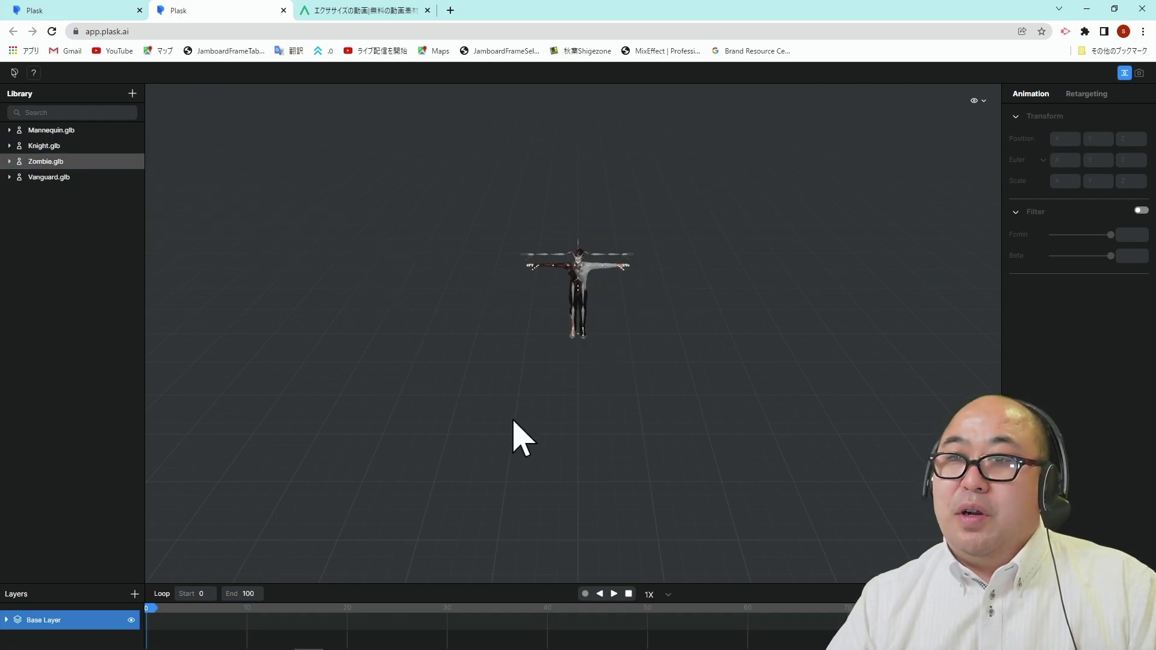
{"action": "left_click_drag", "start_coordinate": [51, 181], "coordinate": [565, 293]}
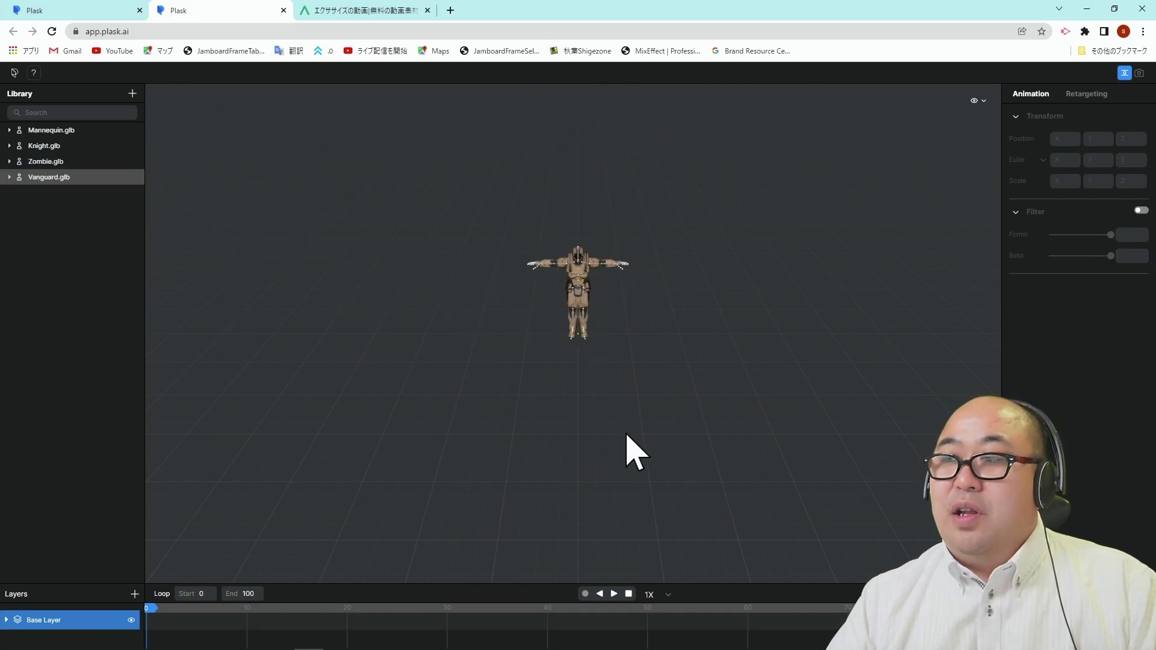
{"action": "left_click_drag", "start_coordinate": [51, 130], "coordinate": [578, 310]}
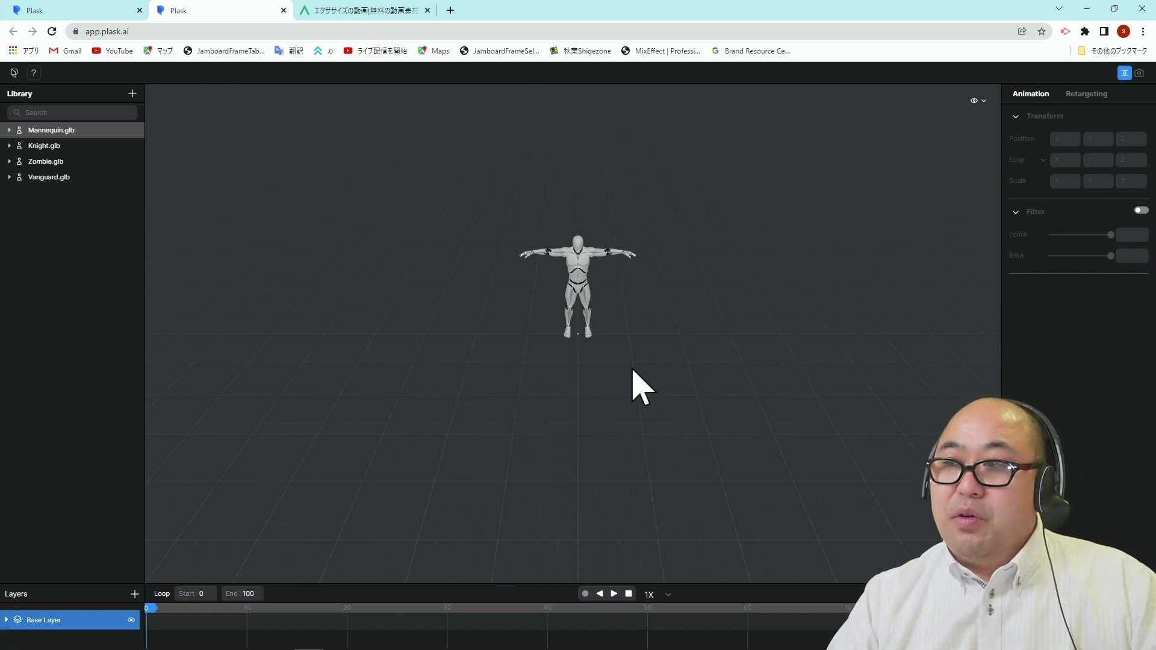
Examine the whole mannequin up close from a low front angle, centred in the viewport
{"action": "left_click_drag", "start_coordinate": [635, 361], "coordinate": [642, 263], "text": "alt"}
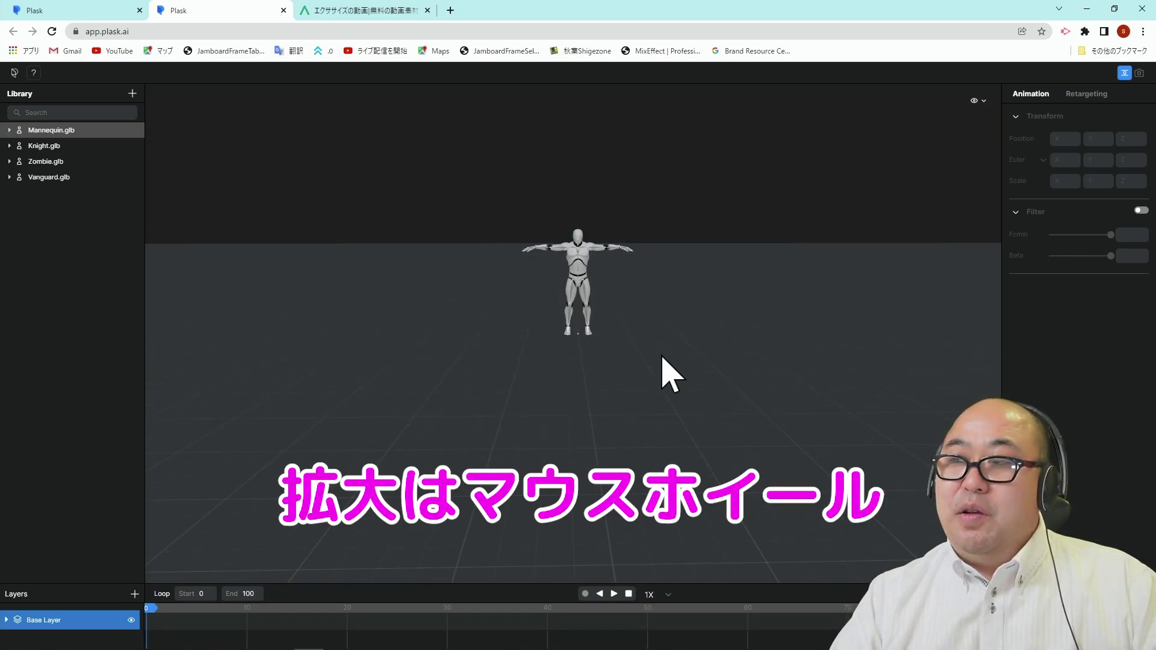
{"action": "scroll", "coordinate": [663, 356], "scroll_direction": "up", "scroll_amount": 5}
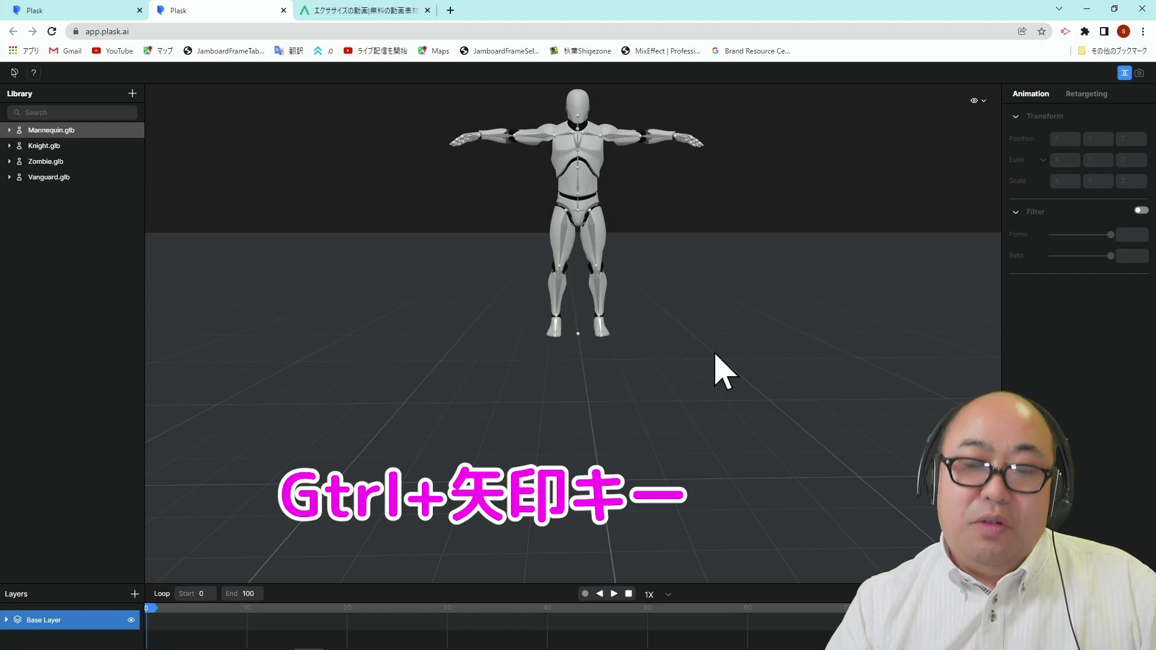
{"action": "key", "text": "ctrl+Up"}
{"action": "key", "text": "ctrl+Up"}
{"action": "key", "text": "ctrl+Up"}
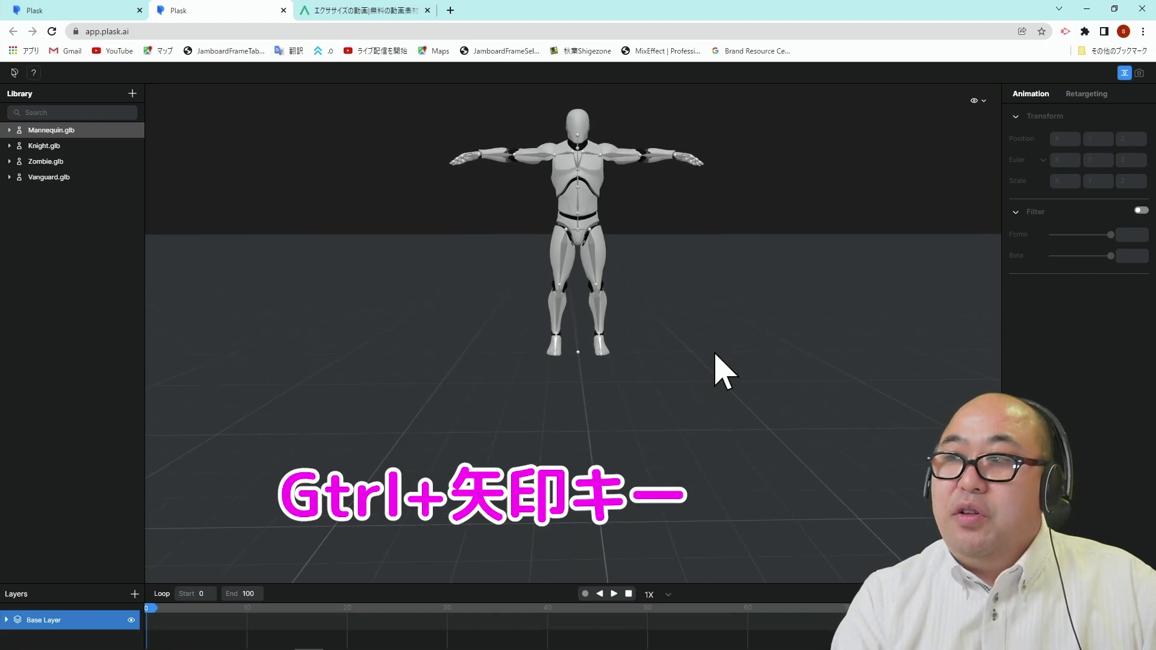
{"action": "key", "text": "ctrl+Up"}
{"action": "key", "text": "ctrl+Up"}
{"action": "key", "text": "ctrl+Up"}
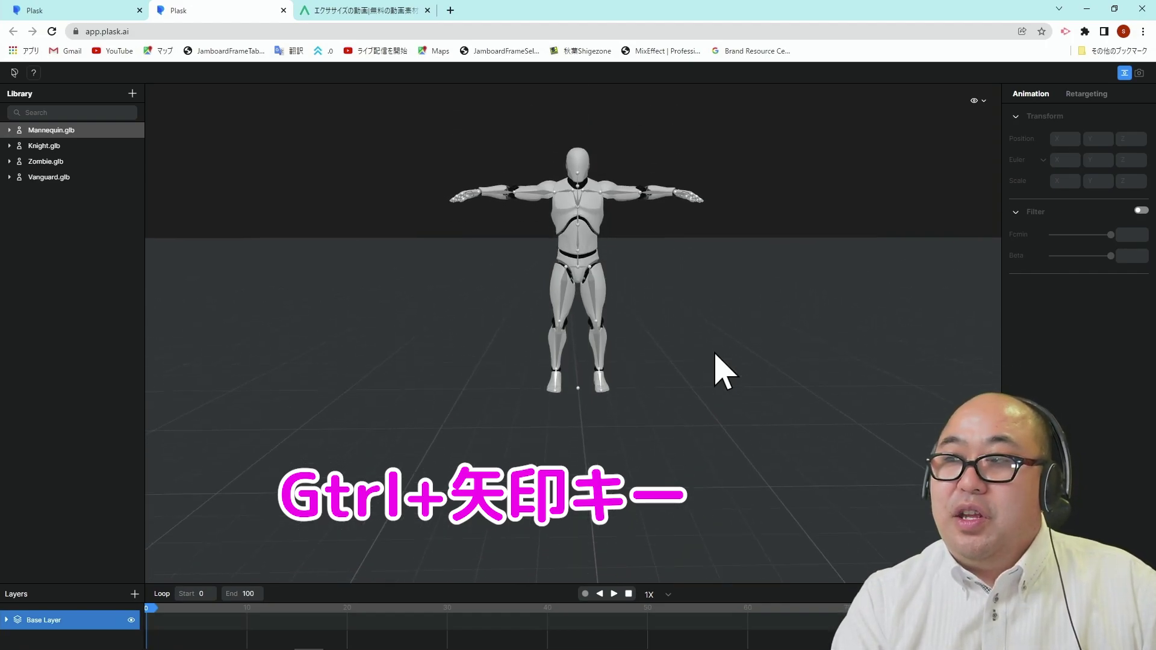
{"action": "key", "text": "ctrl+Up"}
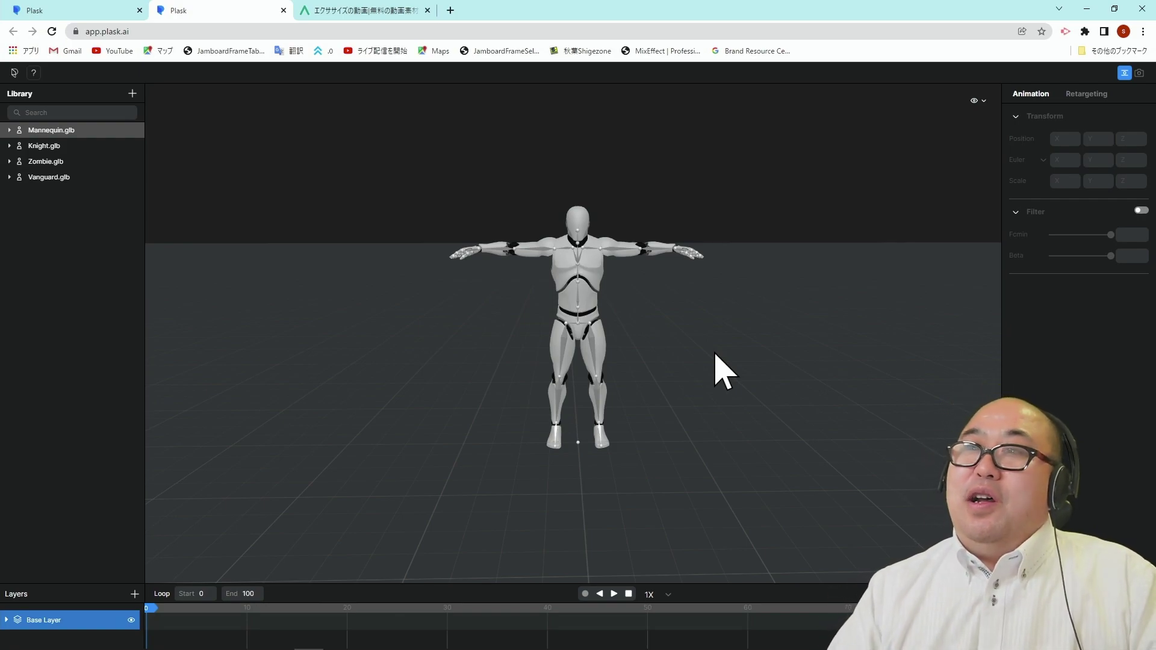
Switch to the videoAC site, browse the exercise videos and open the 9-second clip of a stretching woman
{"action": "left_click", "coordinate": [370, 11]}
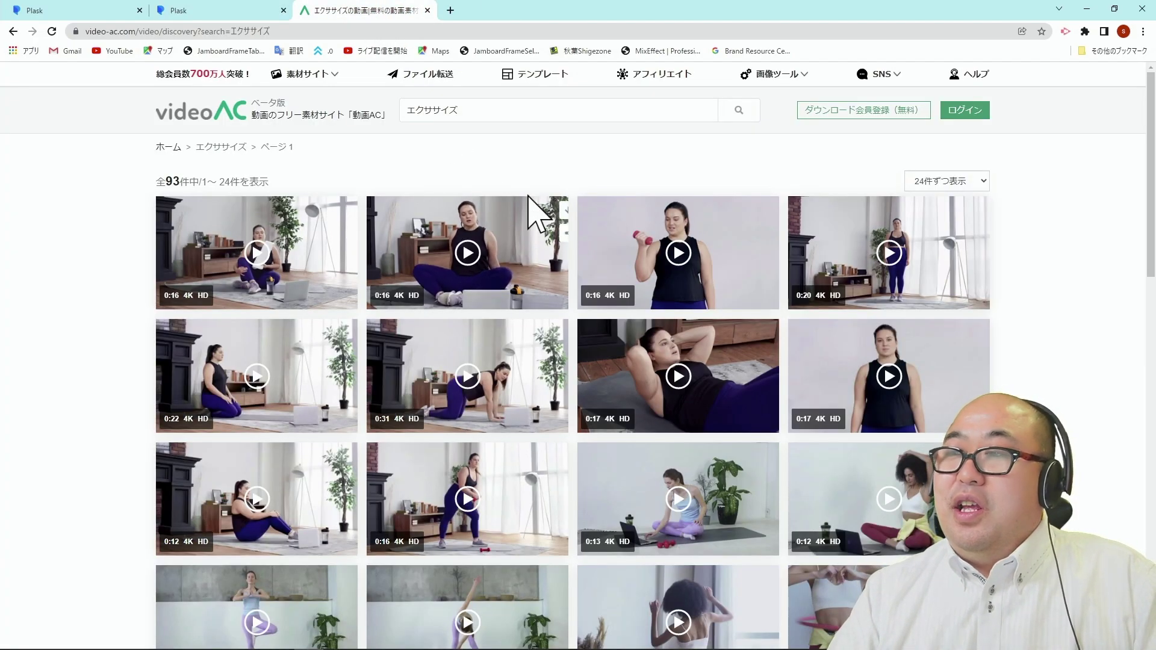
{"action": "scroll", "coordinate": [551, 230], "scroll_direction": "down", "scroll_amount": 3}
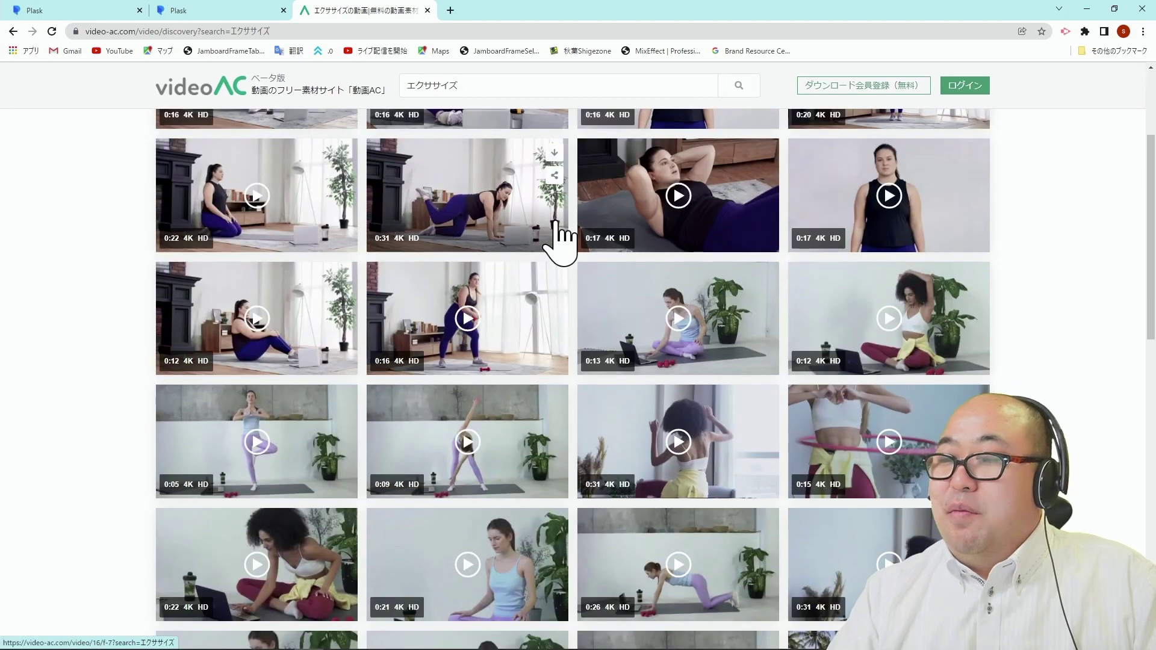
{"action": "scroll", "coordinate": [559, 235], "scroll_direction": "down", "scroll_amount": 4}
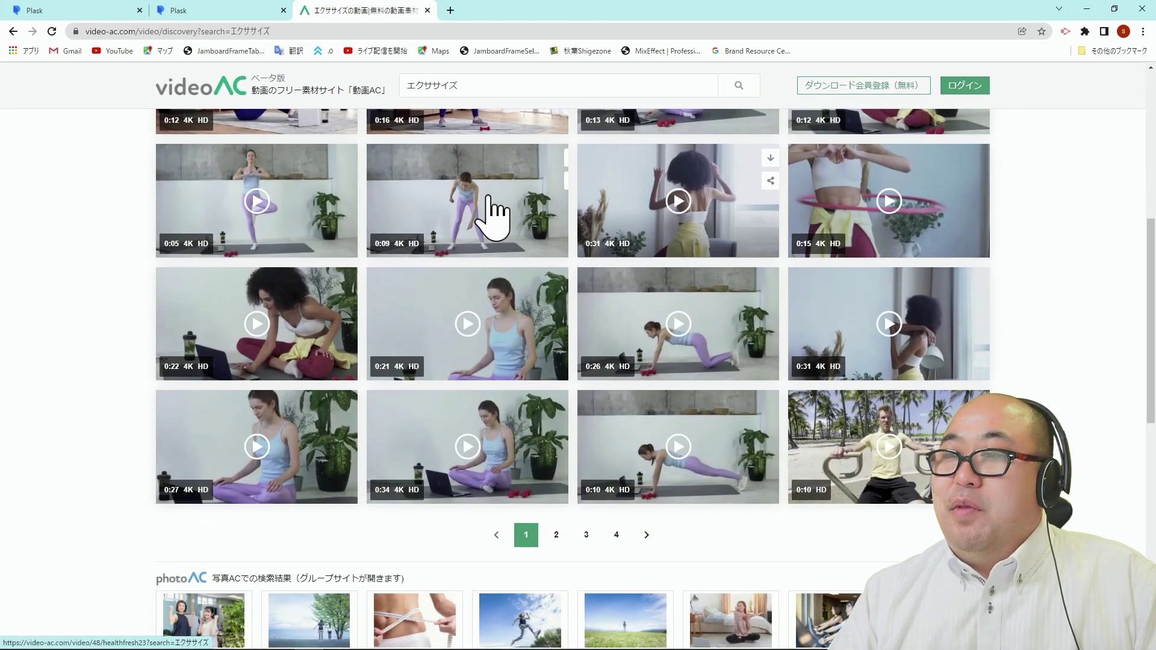
{"action": "left_click", "coordinate": [480, 219]}
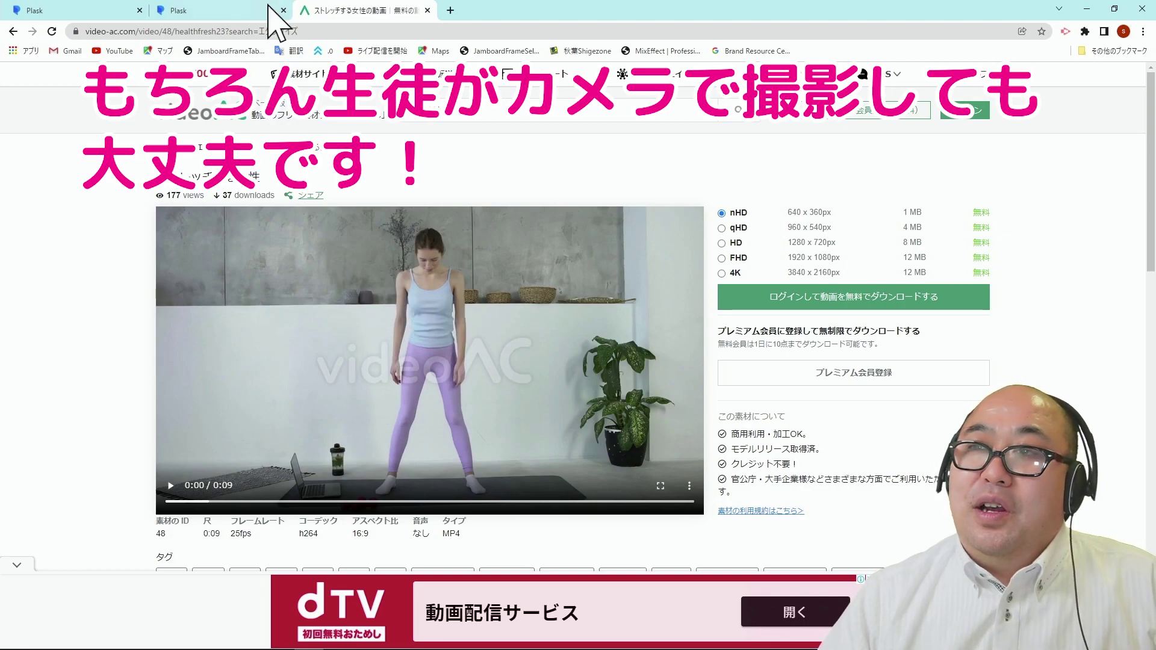
Switch back to the Plask editor and import 48_1280x720.mp4 from the AI動画 folder for motion extraction
{"action": "left_click", "coordinate": [210, 15]}
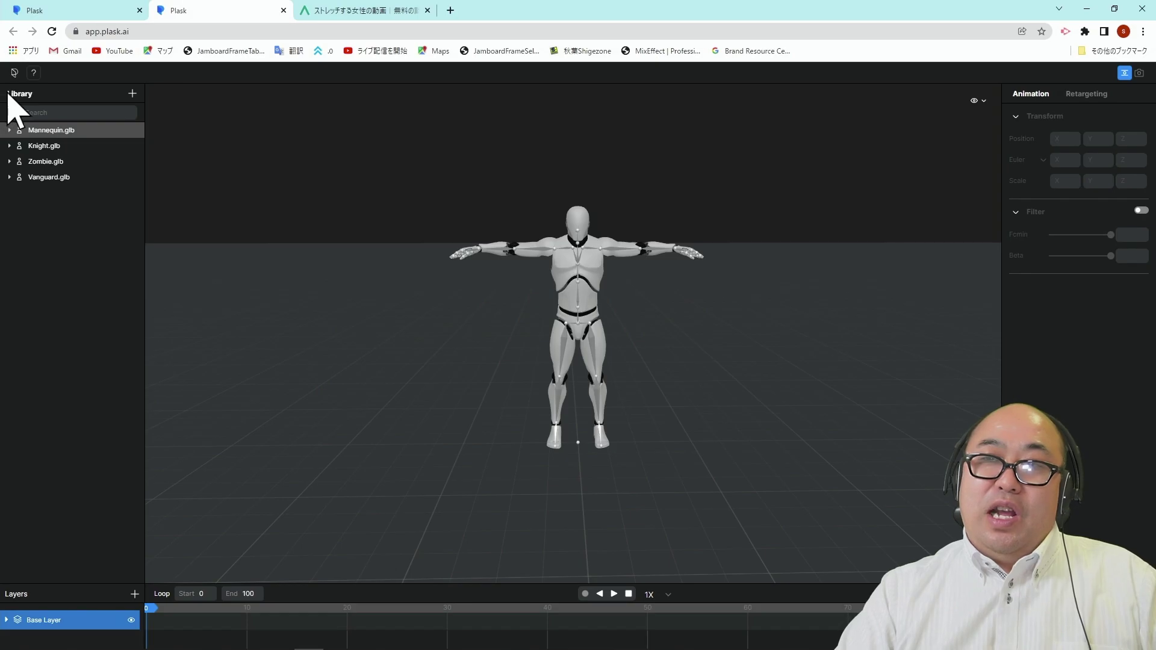
{"action": "left_click", "coordinate": [132, 93]}
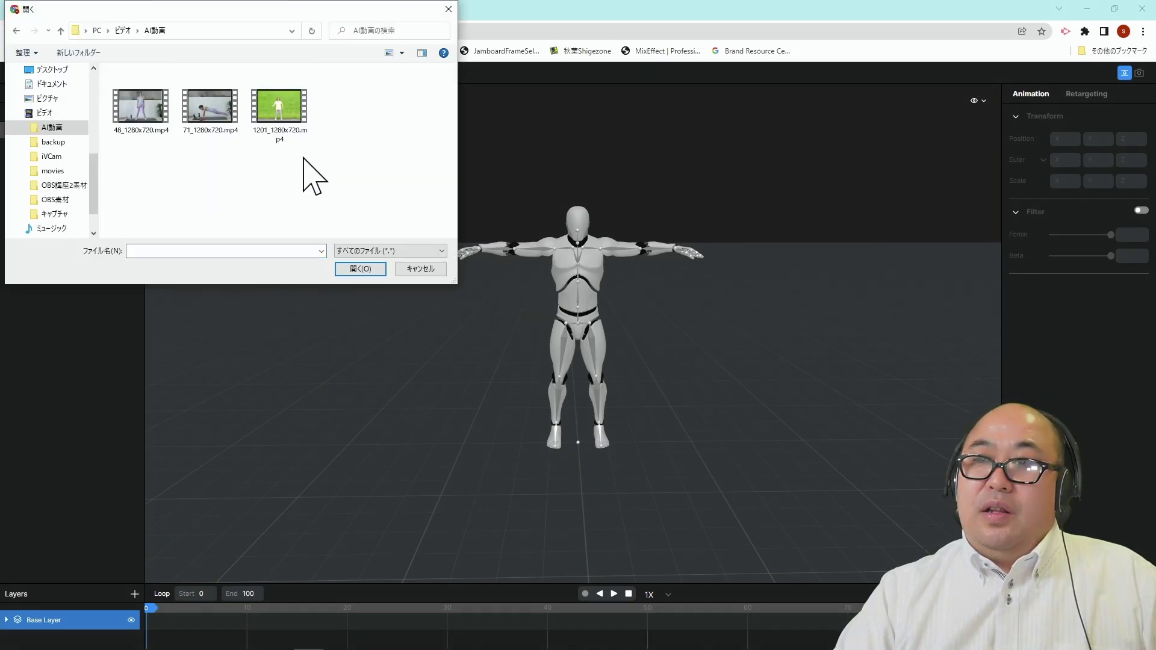
{"action": "left_click", "coordinate": [143, 108]}
{"action": "left_click", "coordinate": [360, 268]}
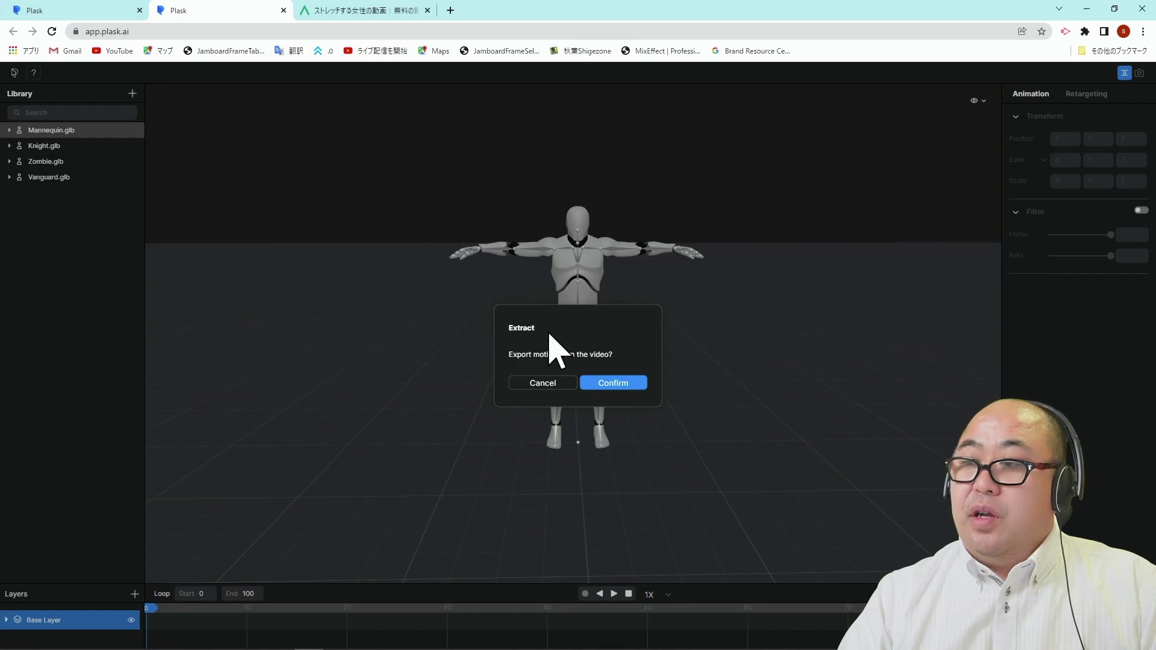
{"action": "left_click", "coordinate": [625, 385]}
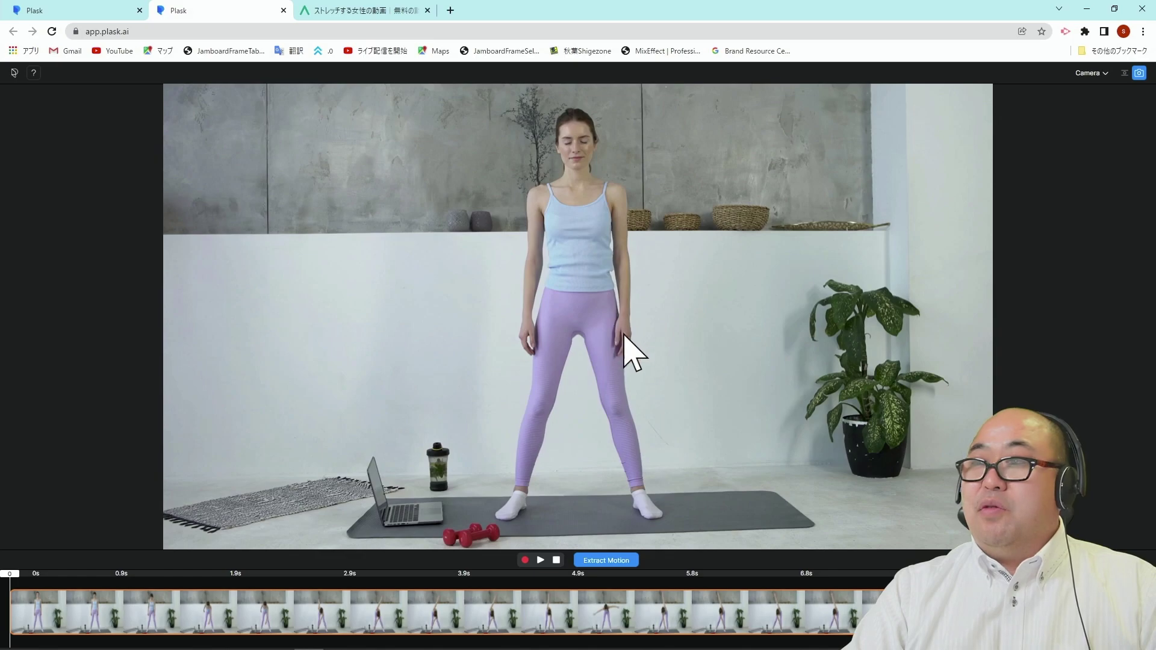
Preview the imported stretching video and extract its motion under the name motion1
{"action": "left_click", "coordinate": [540, 560]}
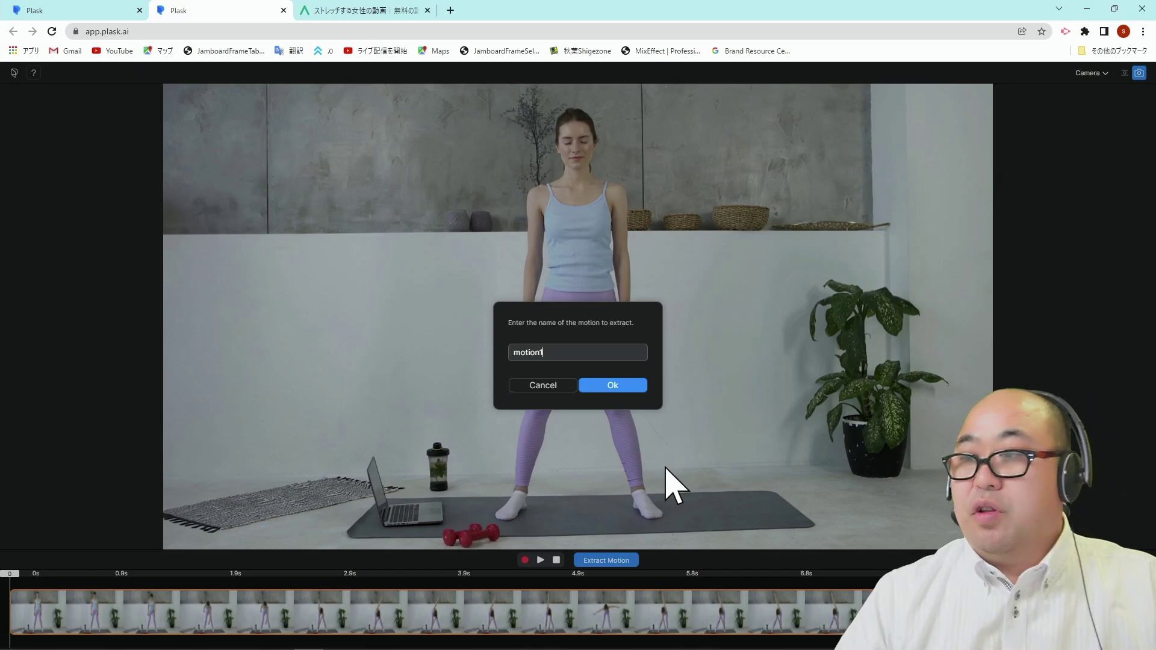
{"action": "left_click", "coordinate": [616, 387]}
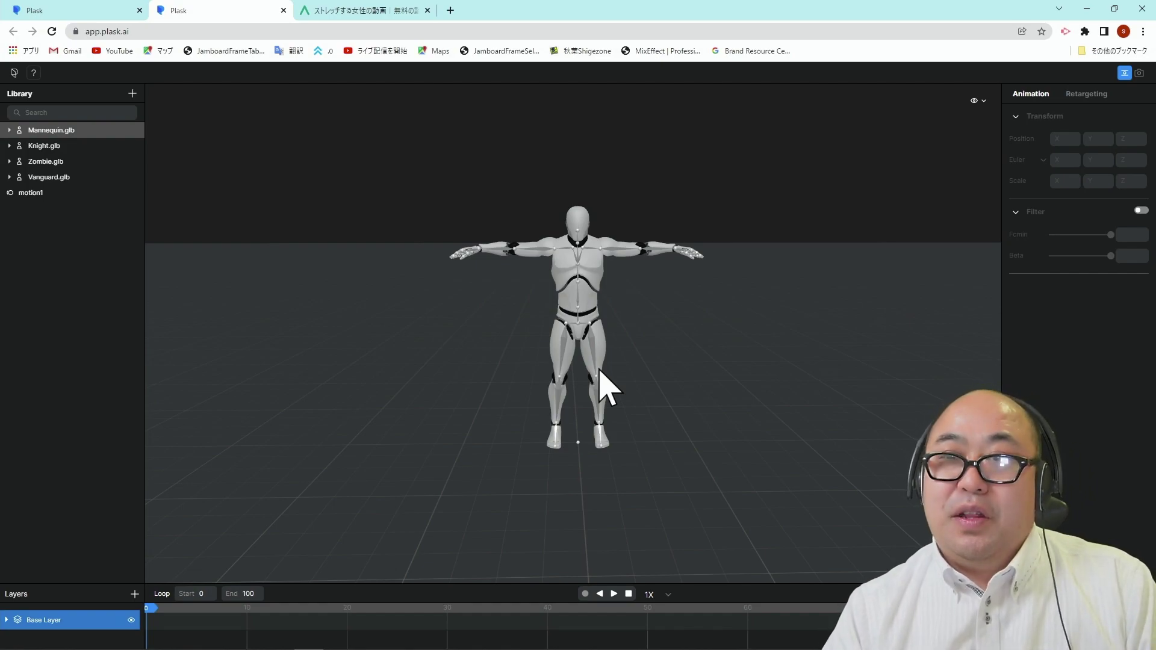
Apply the extracted motion1 to Mannequin.glb in the library and expand the model's list of motions
{"action": "left_click", "coordinate": [33, 194]}
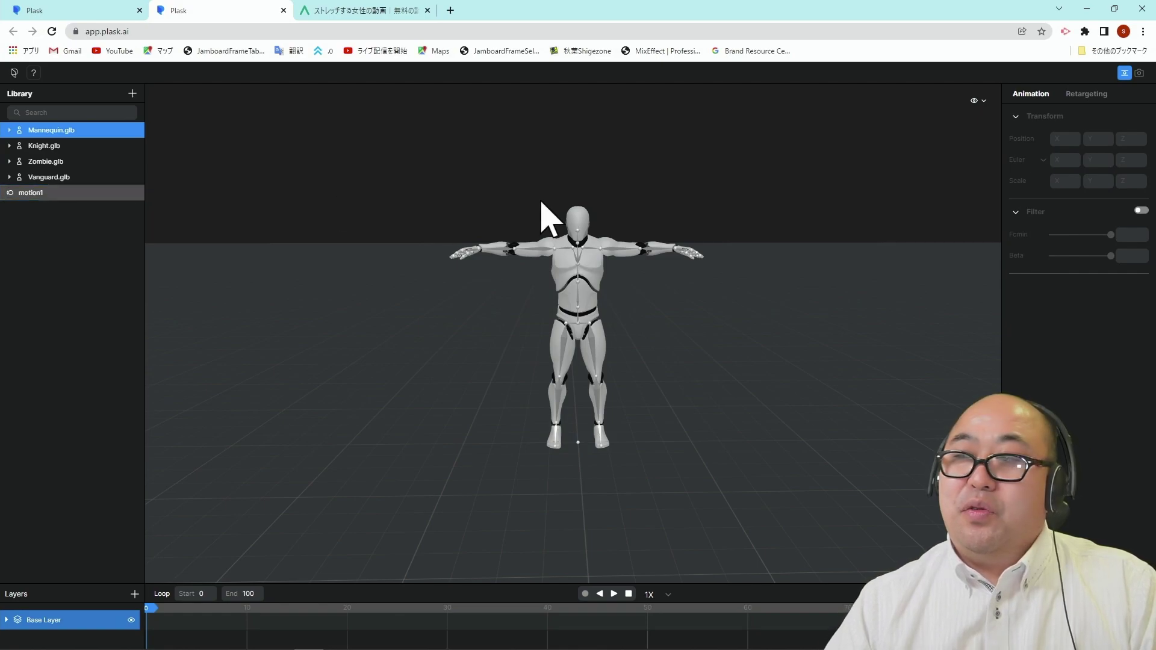
{"action": "left_click_drag", "start_coordinate": [33, 194], "coordinate": [61, 132]}
{"action": "left_click", "coordinate": [9, 130]}
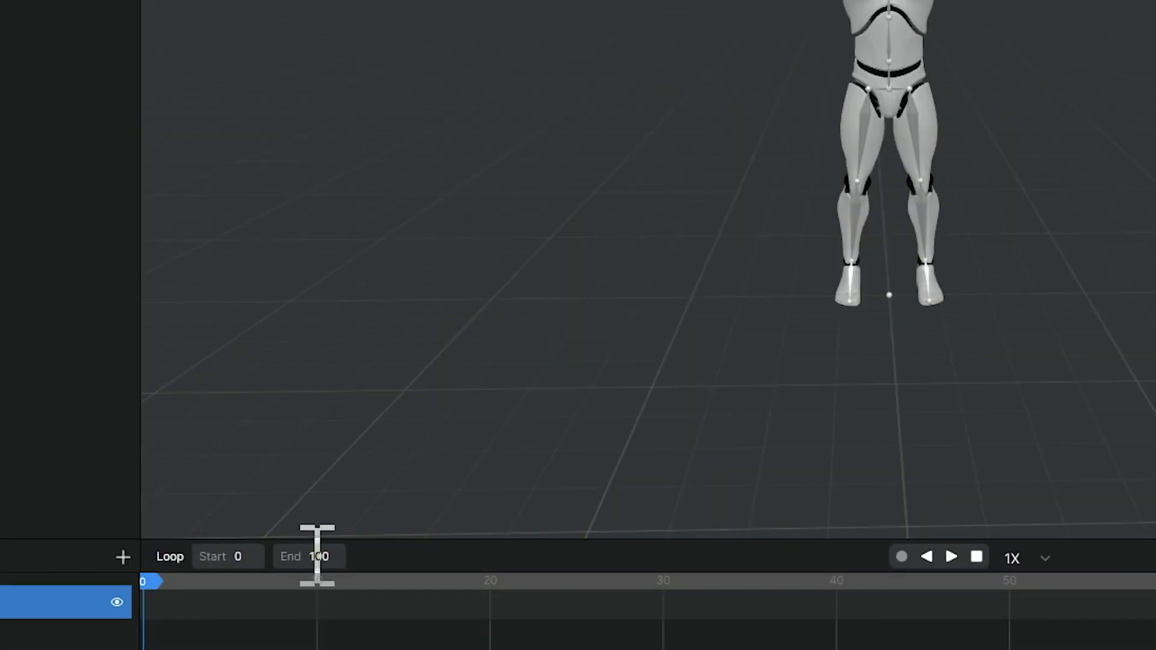
Set the end frame of the animation loop to 1000
{"action": "left_click", "coordinate": [311, 556]}
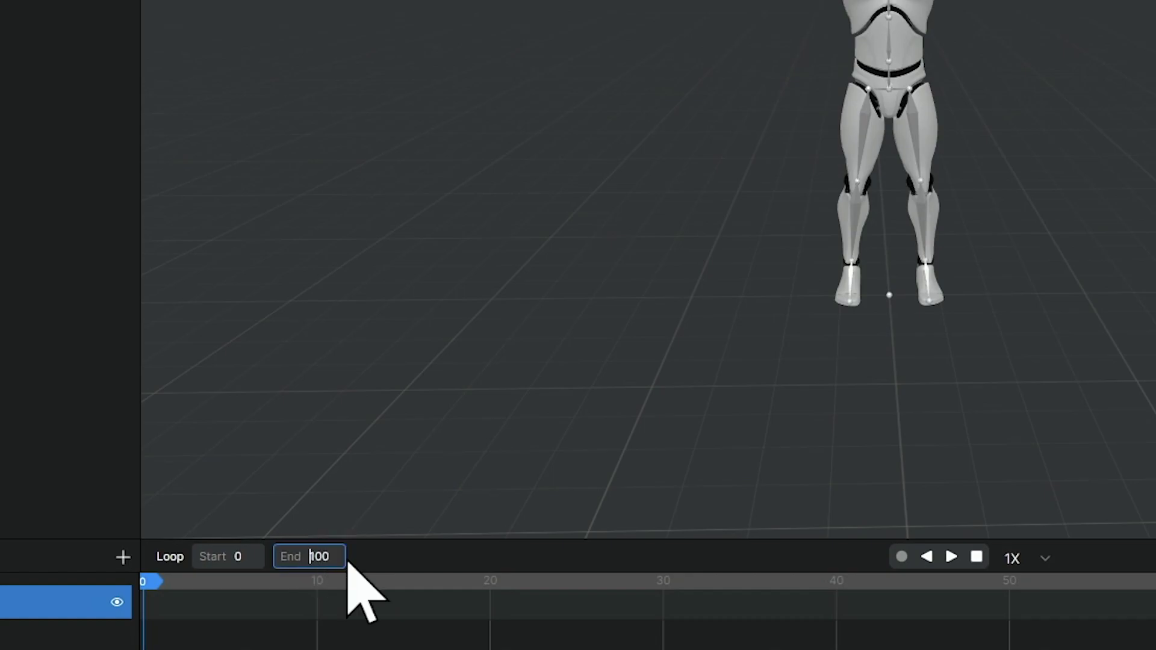
{"action": "double_click", "coordinate": [316, 556]}
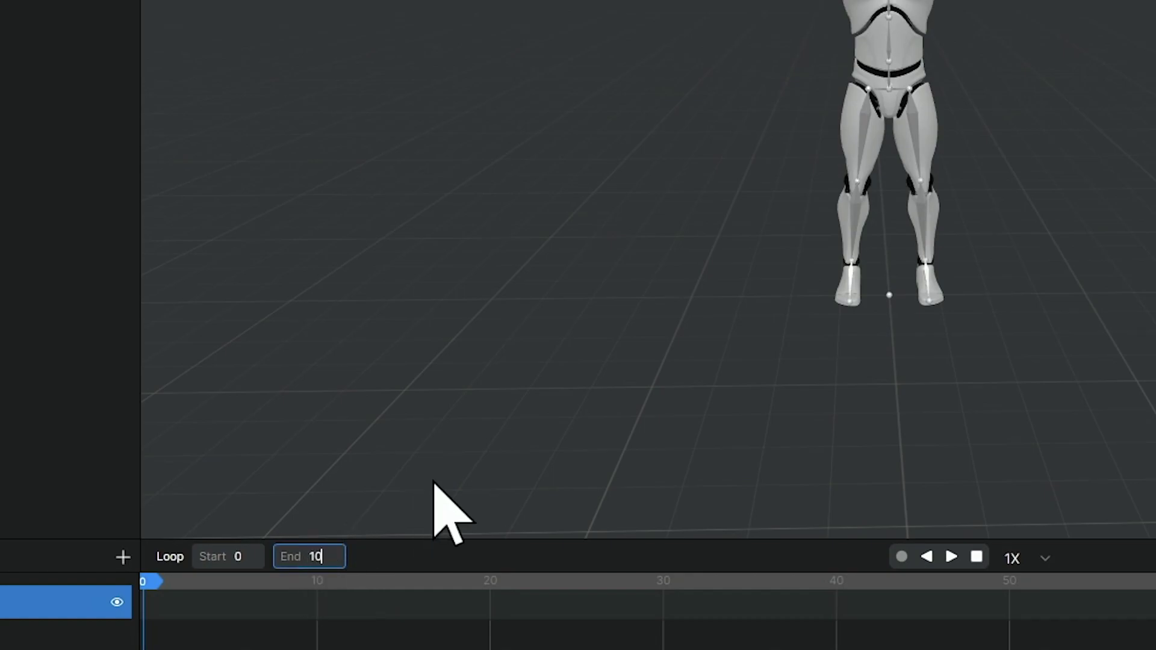
{"action": "type", "text": "1000"}
{"action": "key", "text": "Return"}
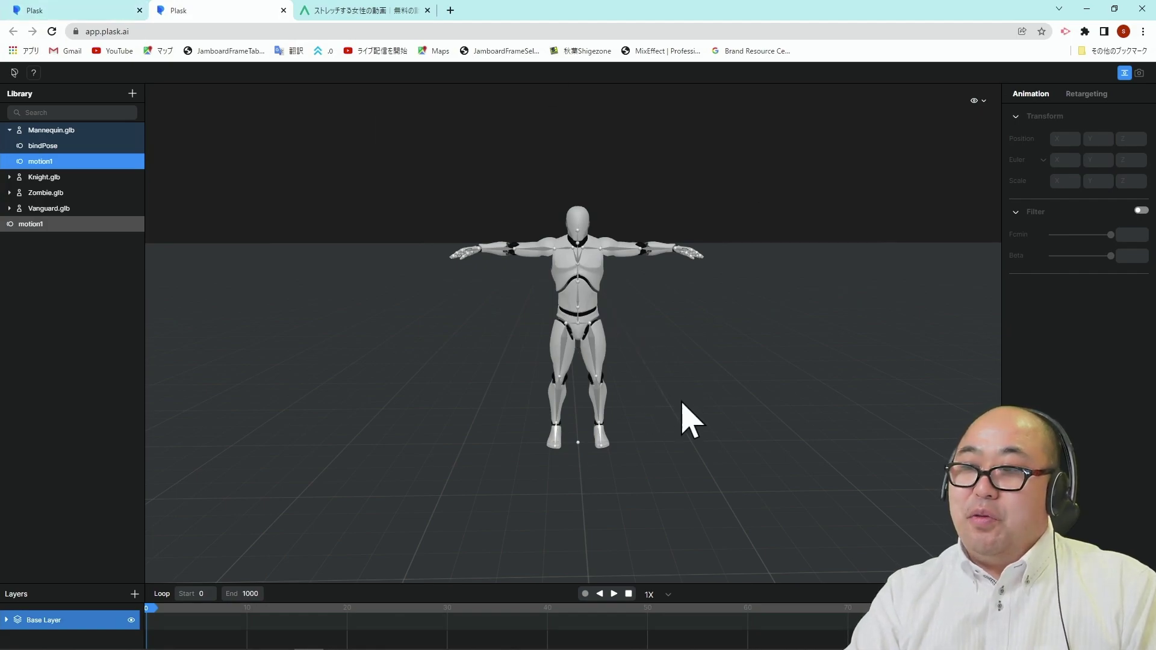
Play the mannequin's stretching animation, stop it and inspect the figure from the side and back
{"action": "left_click", "coordinate": [613, 594]}
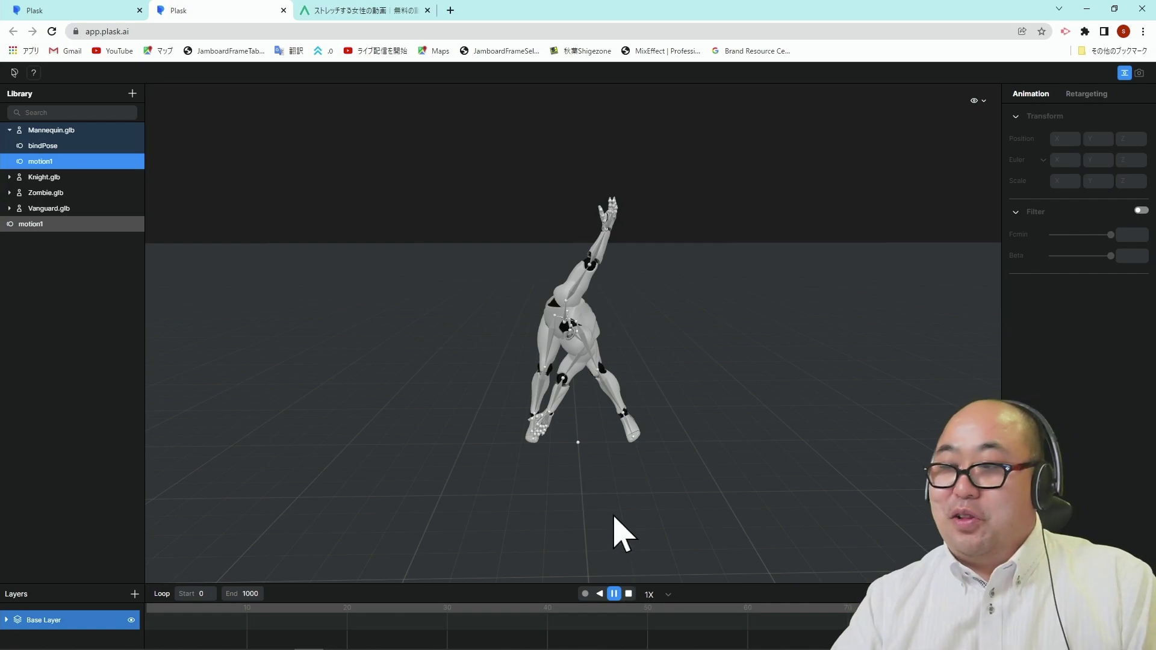
{"action": "left_click", "coordinate": [628, 594]}
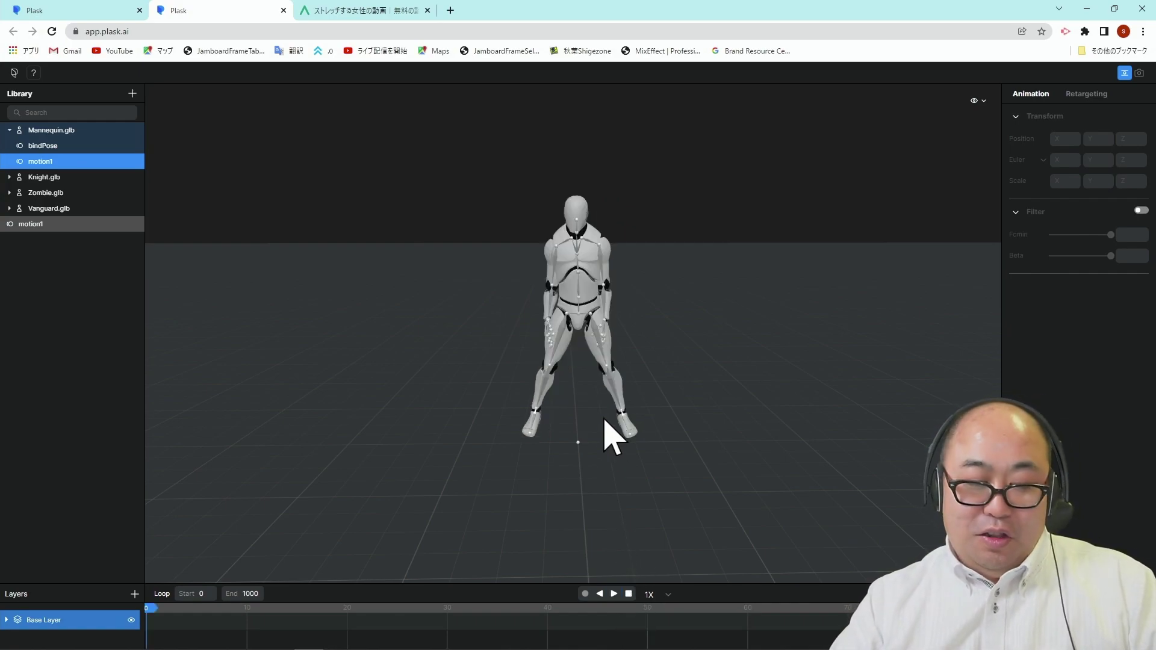
{"action": "left_click_drag", "start_coordinate": [720, 428], "coordinate": [521, 421]}
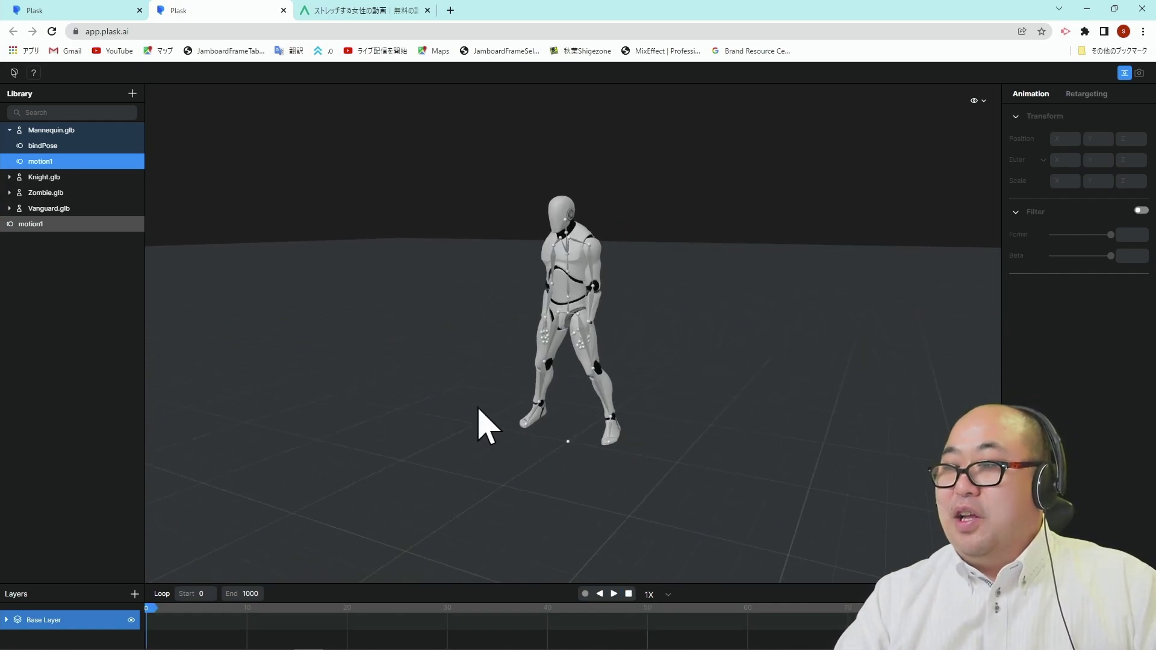
{"action": "left_click_drag", "start_coordinate": [774, 428], "coordinate": [640, 425]}
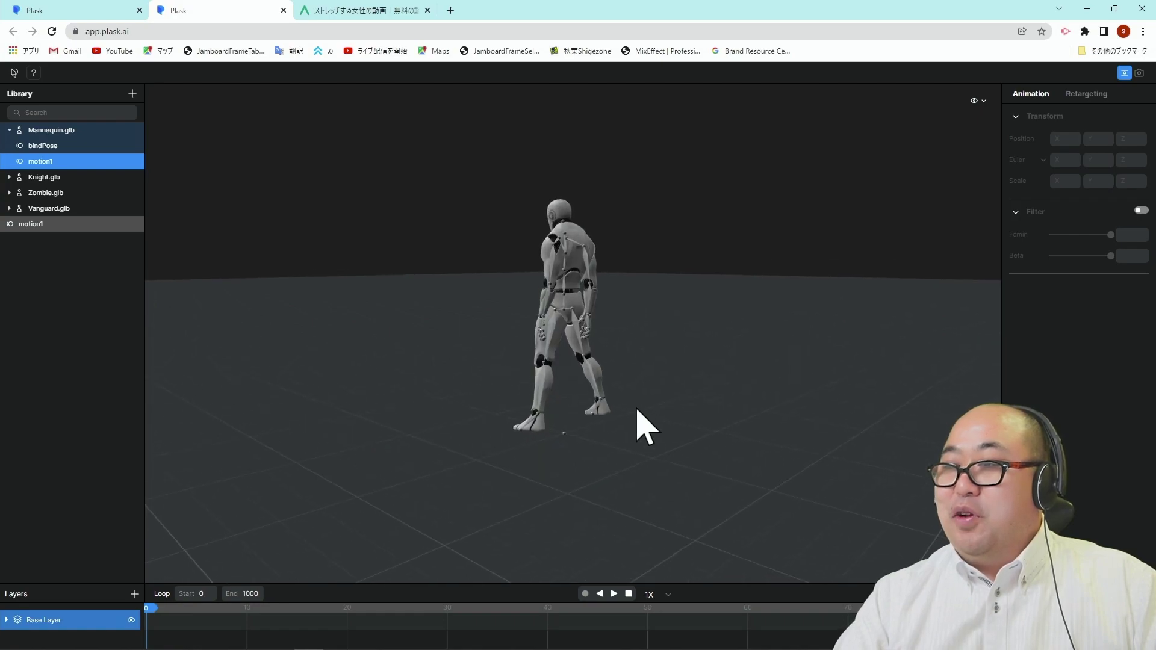
Play the mannequin's stretching animation, examine it from above, replay it and stop the playback
{"action": "left_click", "coordinate": [614, 594]}
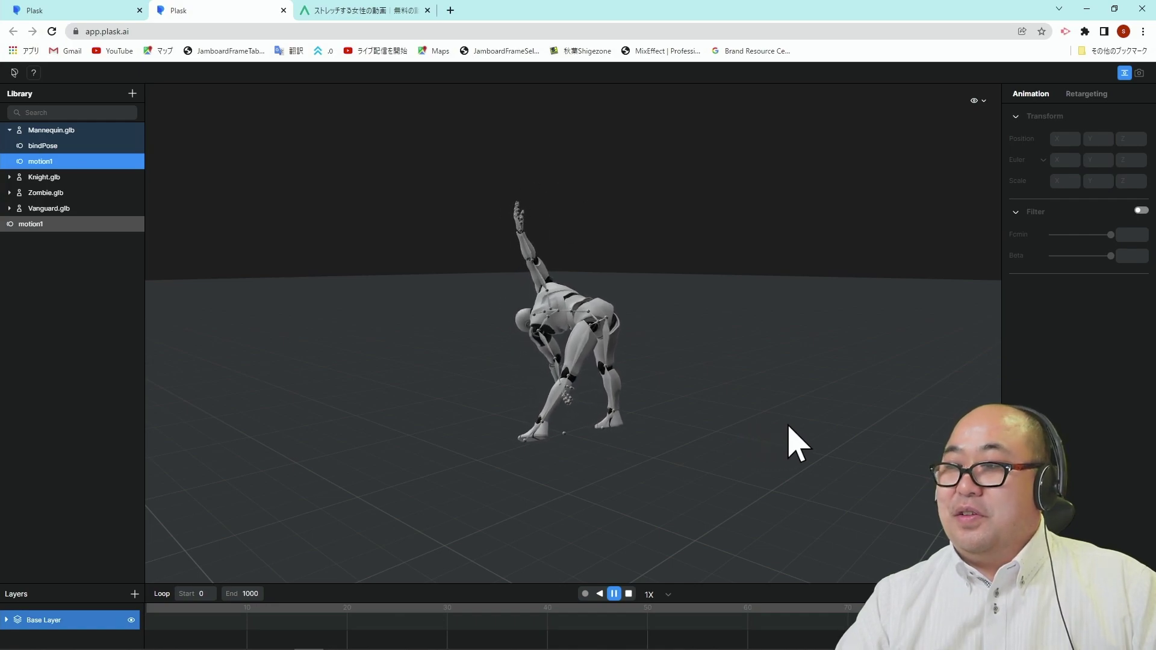
{"action": "left_click_drag", "start_coordinate": [743, 443], "coordinate": [695, 425]}
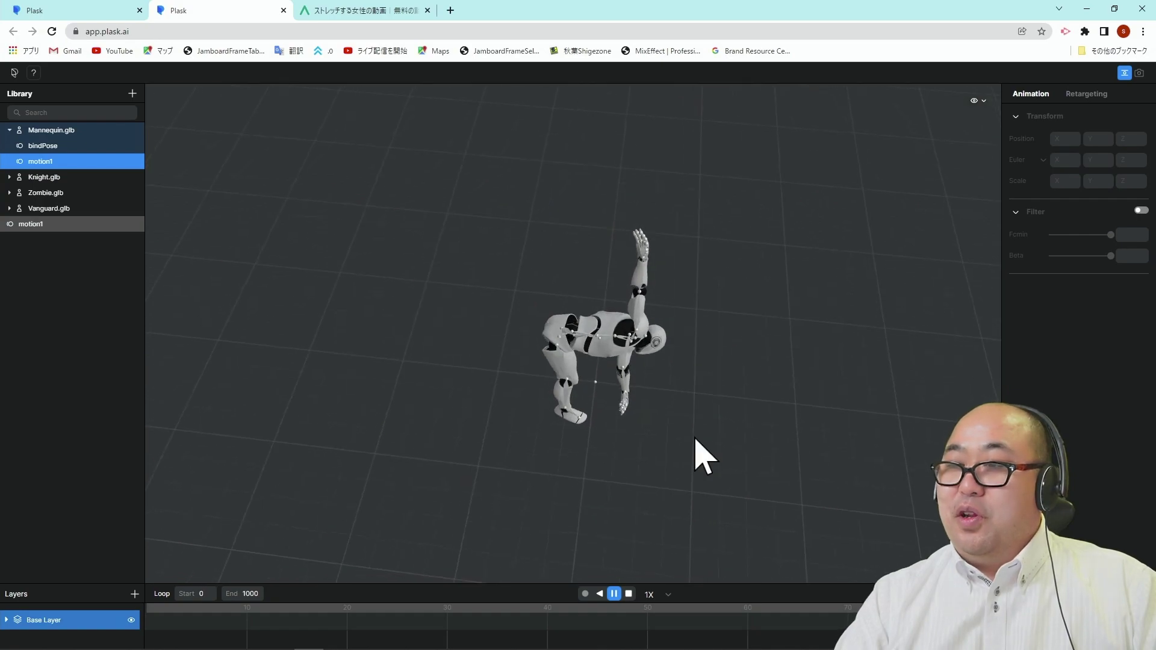
{"action": "left_click", "coordinate": [628, 594]}
{"action": "left_click", "coordinate": [614, 593]}
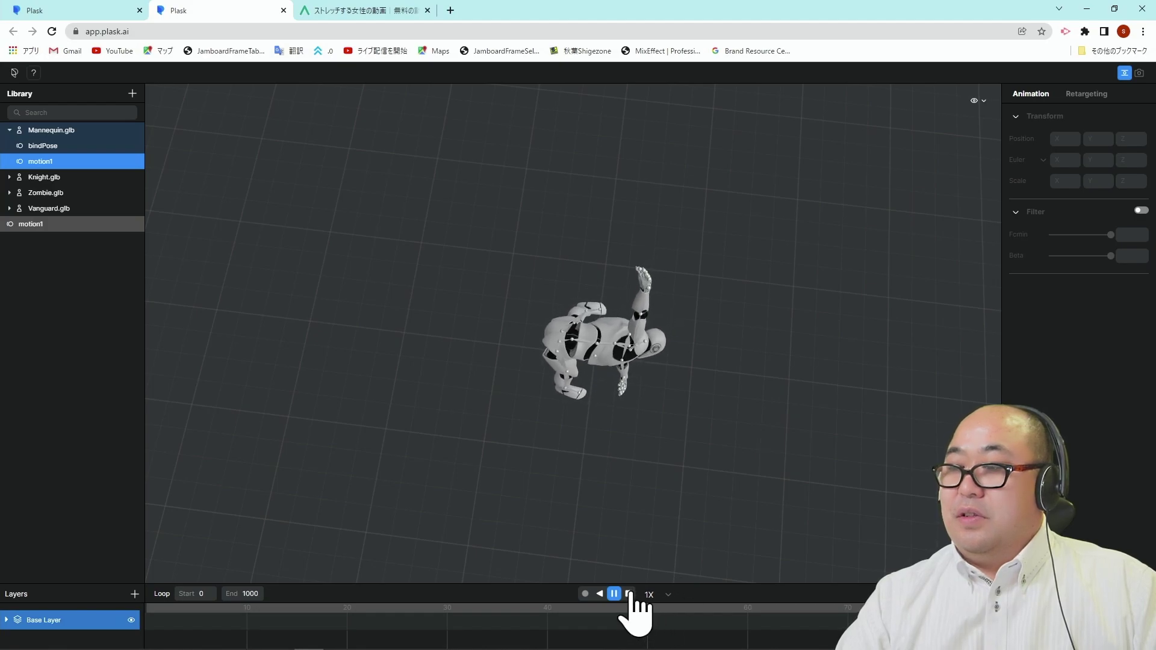
{"action": "left_click", "coordinate": [629, 594]}
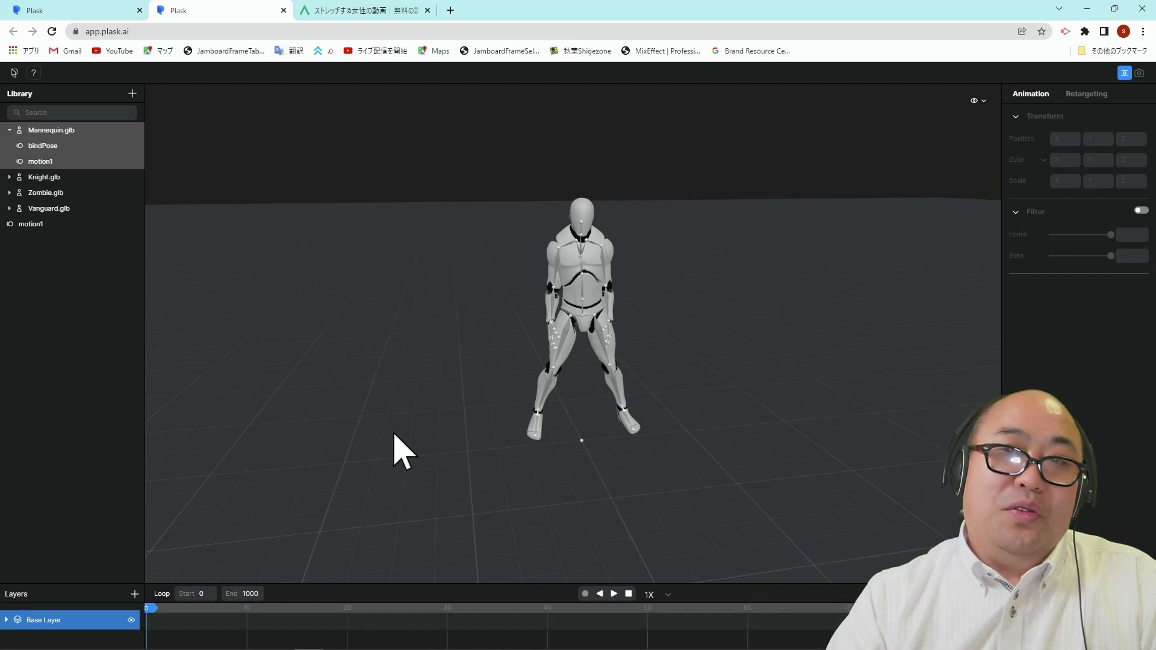
Export Mannequin.glb with the motion option Export all in fbx format, saving it to the desktop as Mannequin.fbx
{"action": "left_click", "coordinate": [44, 129]}
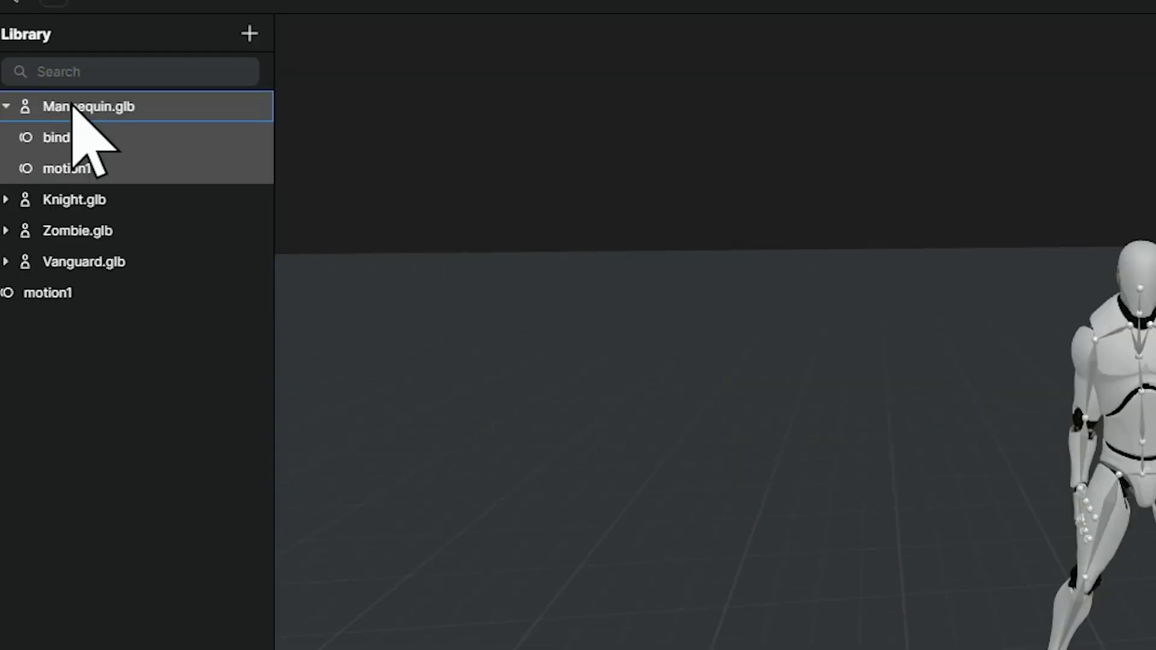
{"action": "right_click", "coordinate": [44, 130]}
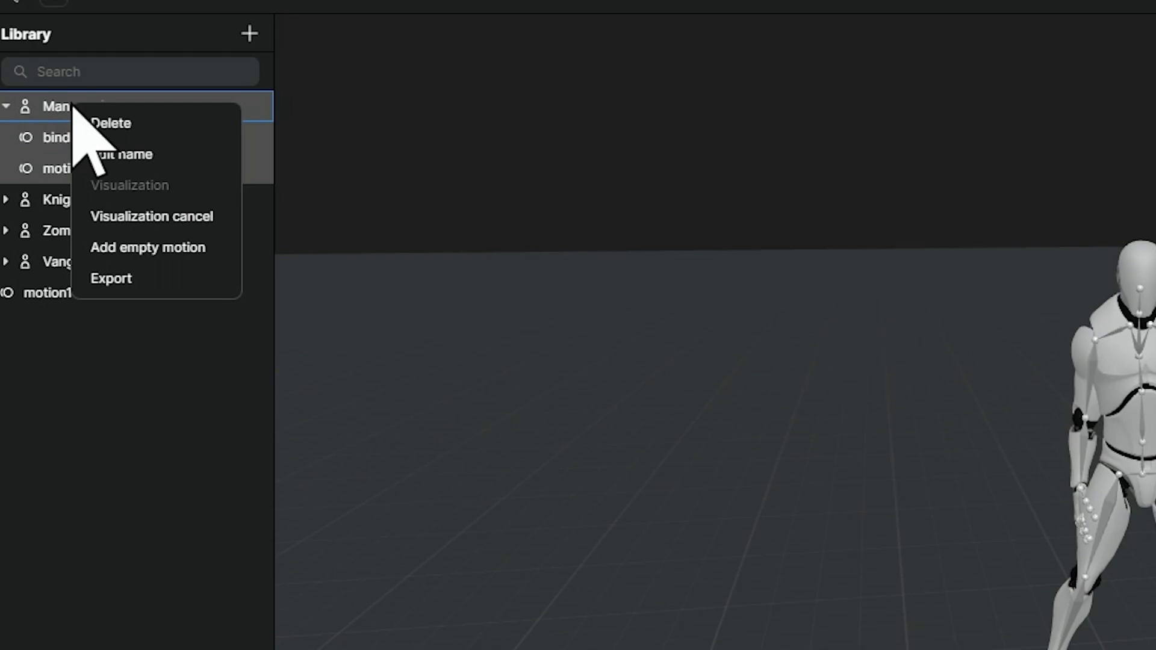
{"action": "left_click", "coordinate": [137, 283]}
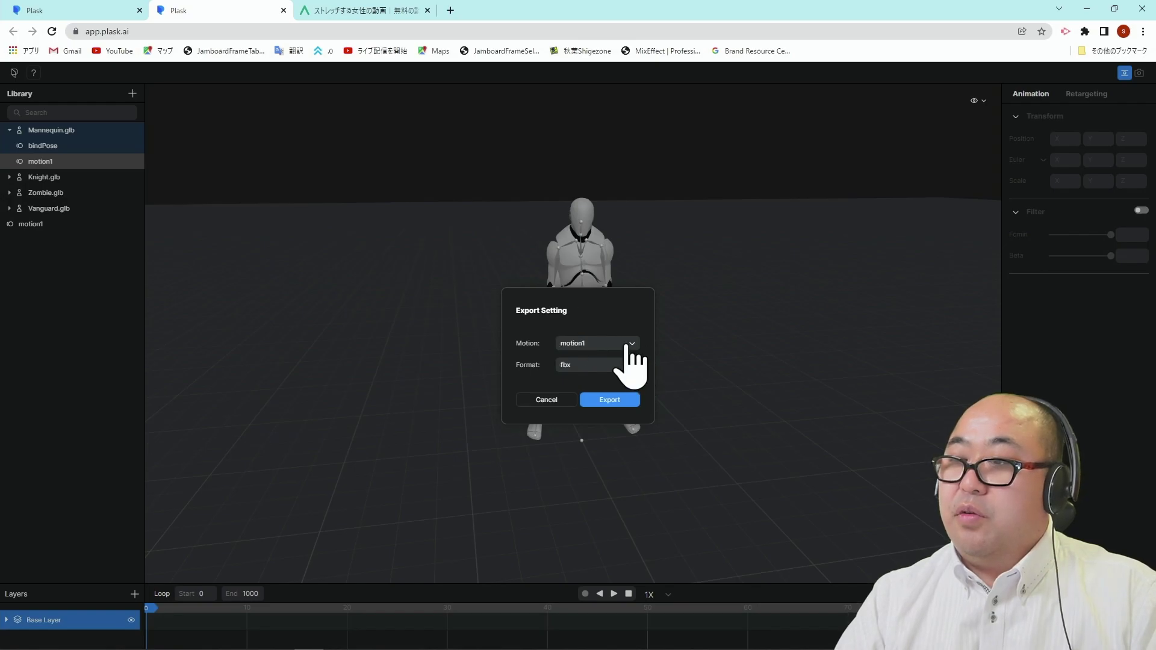
{"action": "left_click", "coordinate": [629, 344]}
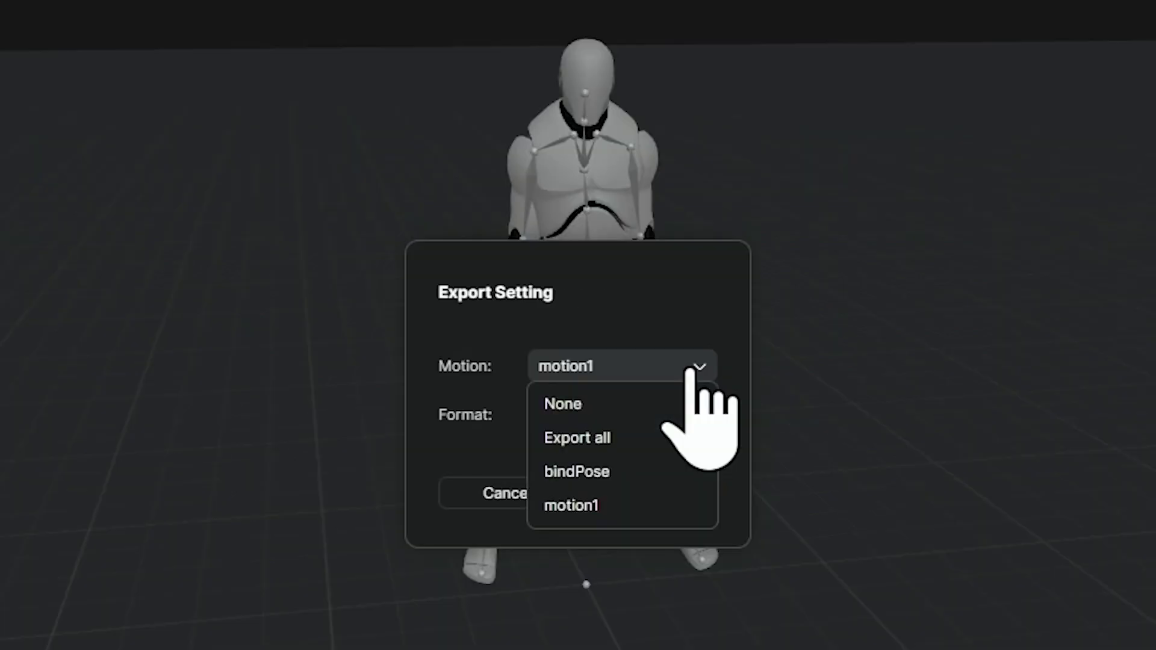
{"action": "left_click", "coordinate": [621, 445]}
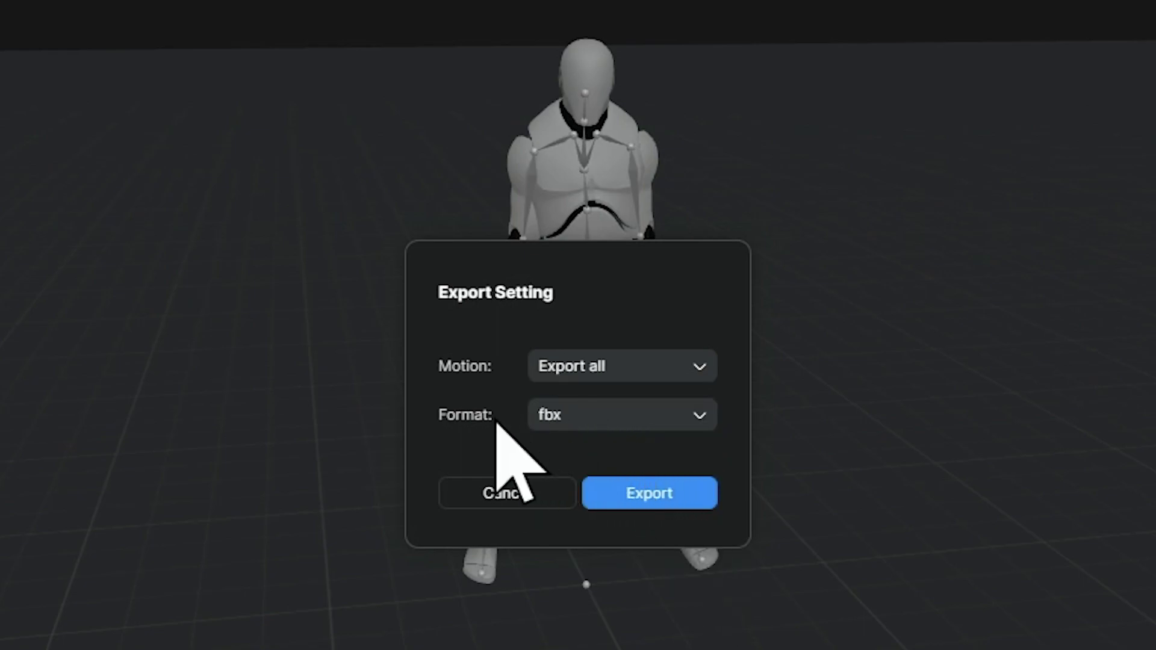
{"action": "left_click", "coordinate": [557, 416]}
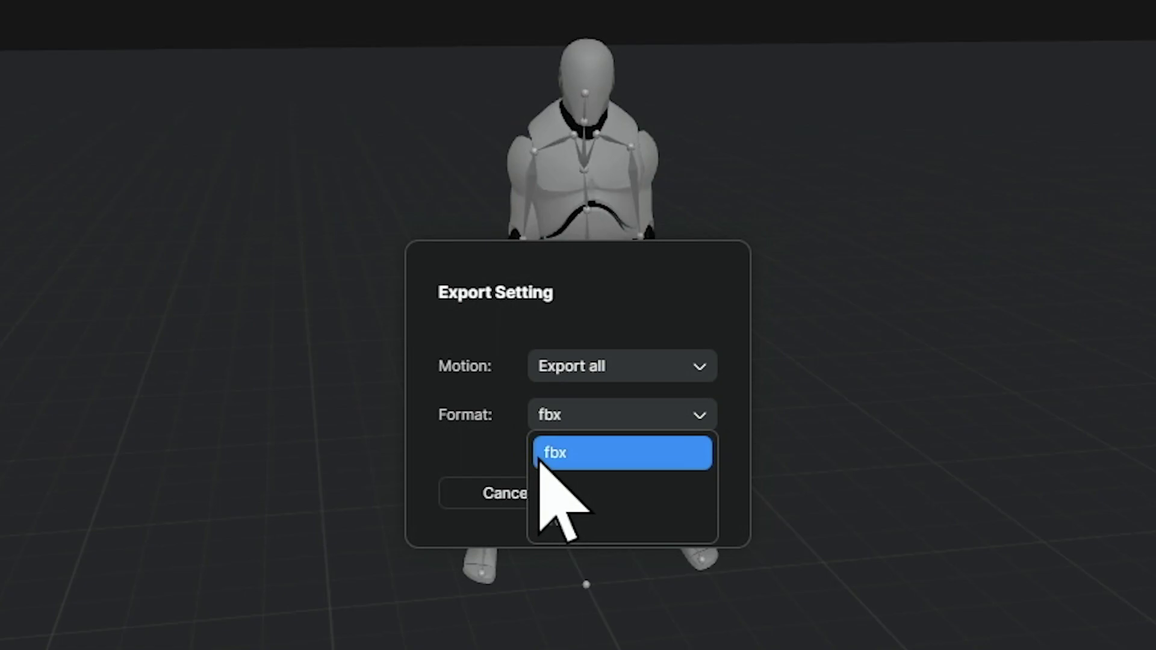
{"action": "left_click", "coordinate": [572, 454]}
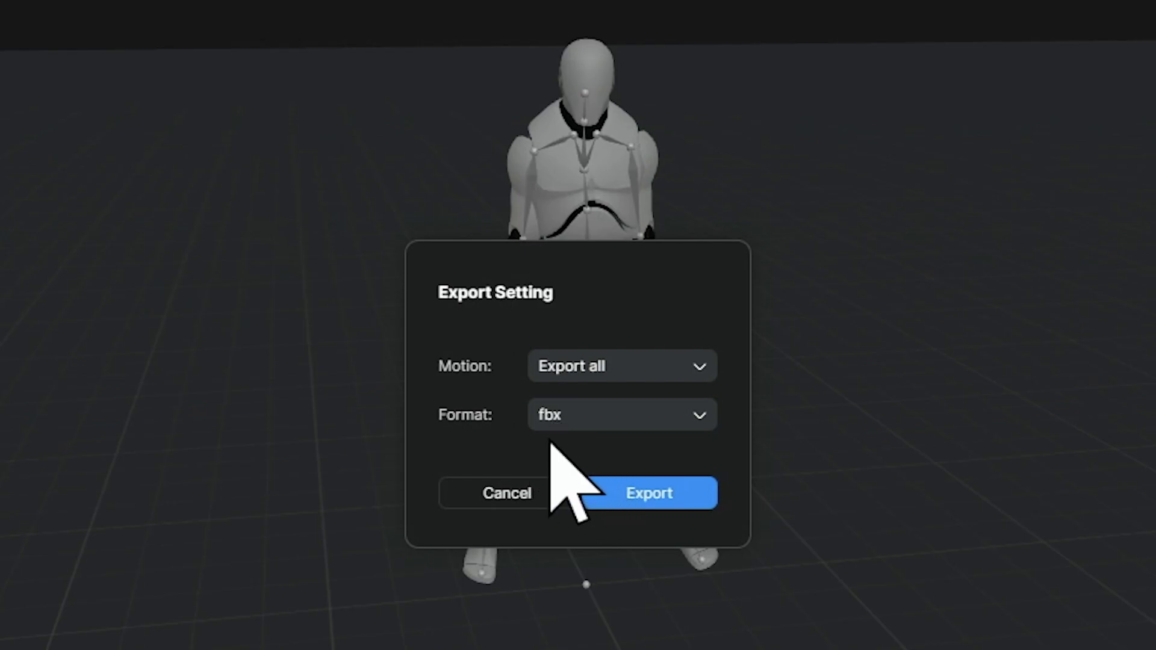
{"action": "left_click", "coordinate": [635, 495]}
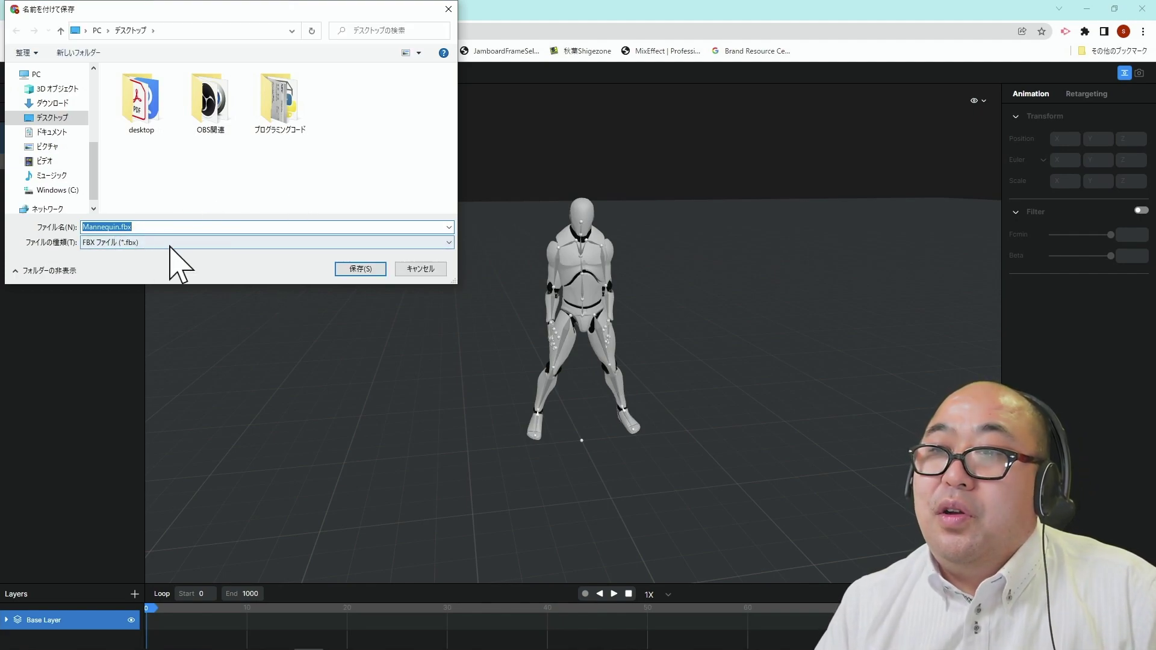
{"action": "left_click", "coordinate": [361, 269]}
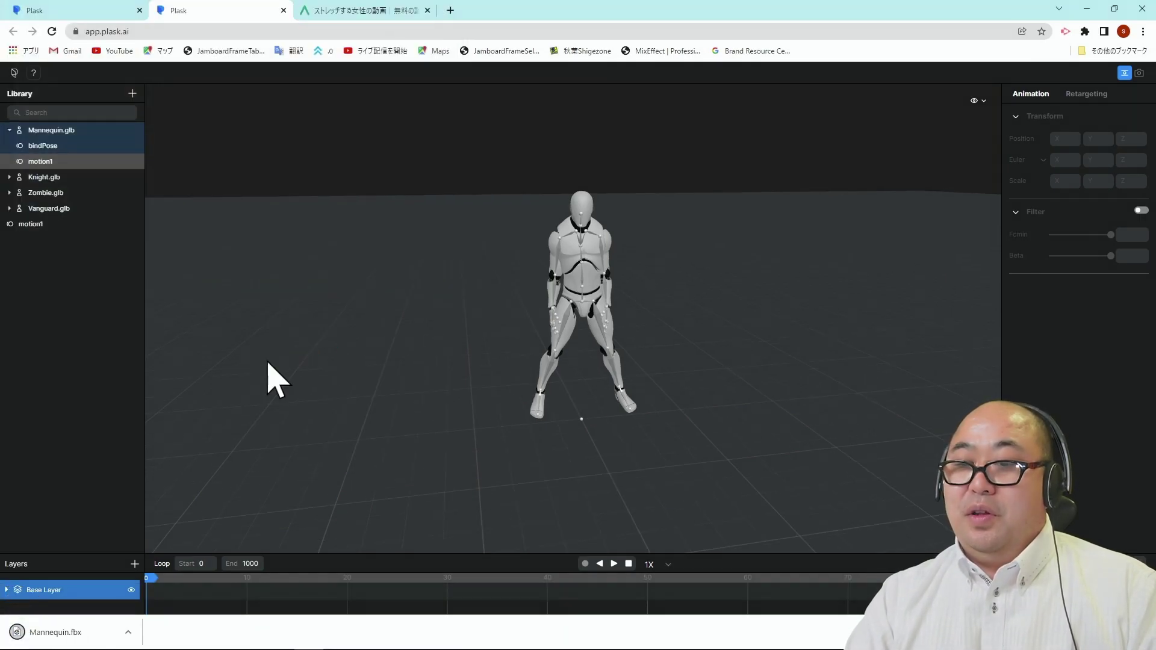
Open Mannequin.fbx from the desktop in 3D Viewer and examine the animated figure from several angles
{"action": "left_click", "coordinate": [1087, 9]}
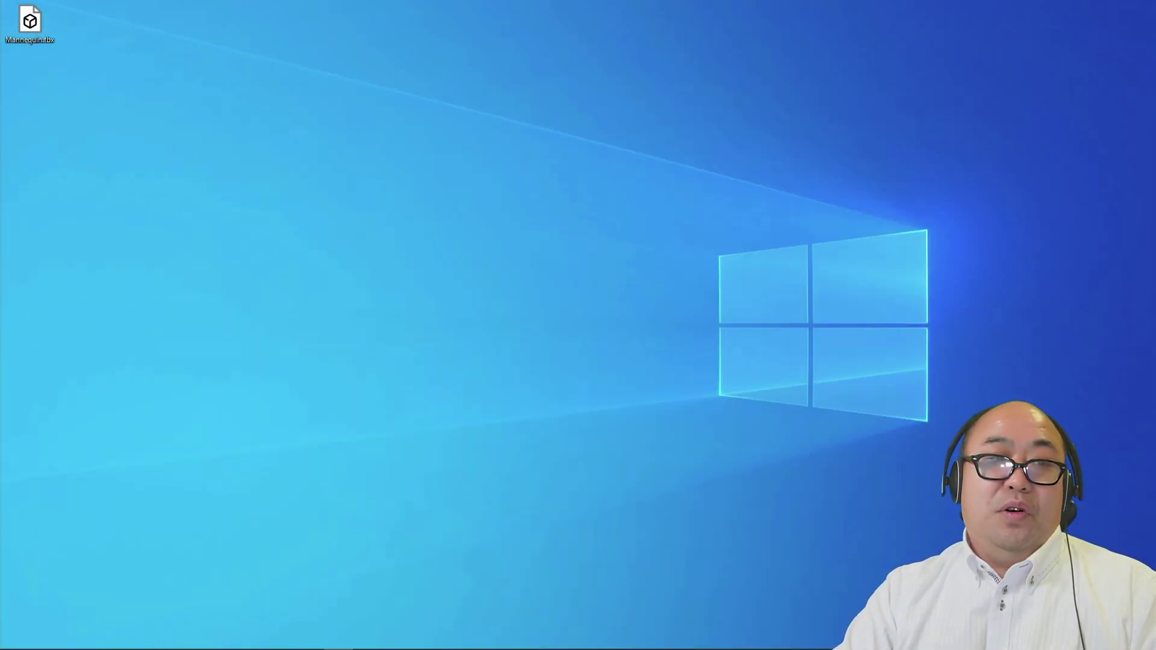
{"action": "double_click", "coordinate": [30, 21]}
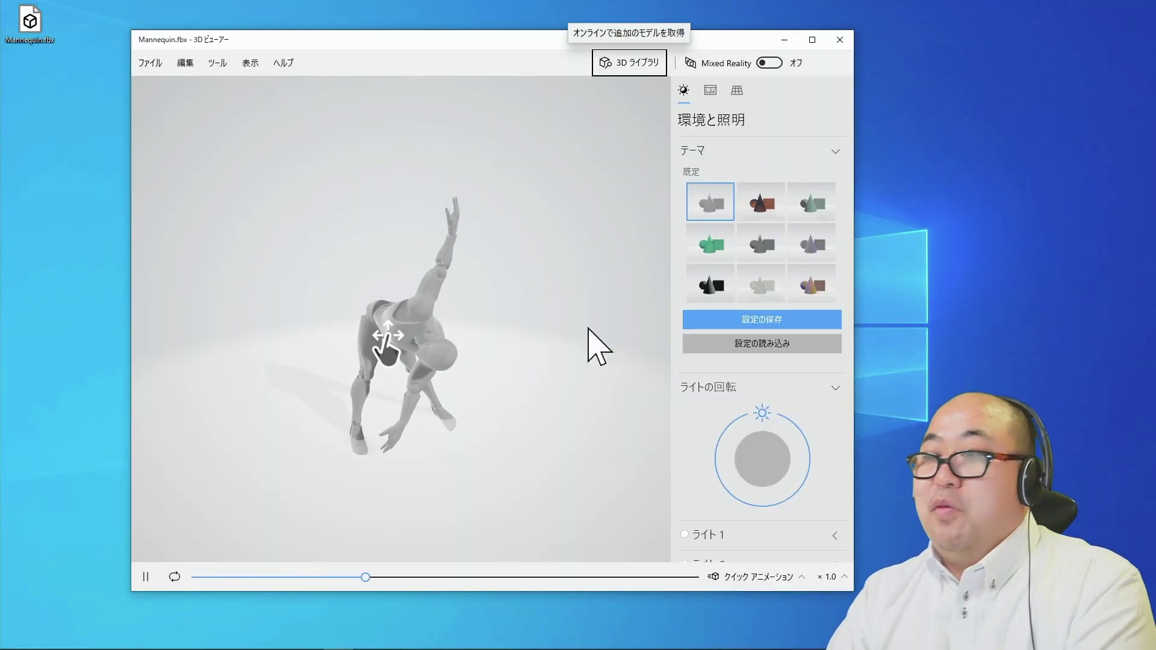
{"action": "left_click_drag", "start_coordinate": [541, 421], "coordinate": [431, 420]}
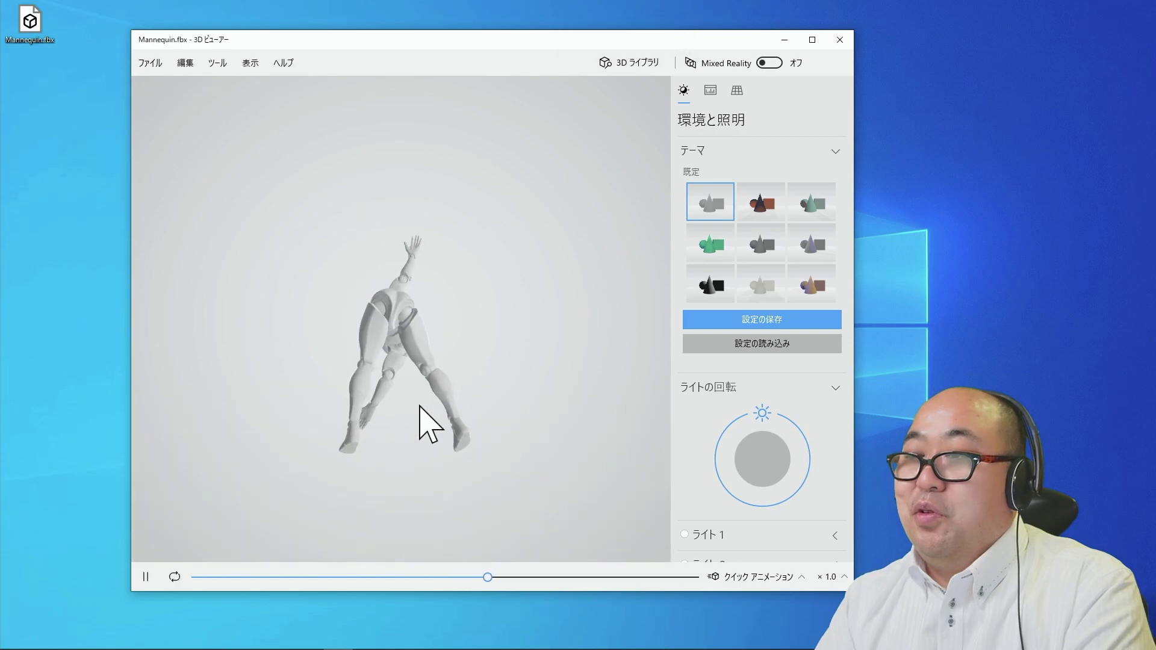
{"action": "left_click_drag", "start_coordinate": [393, 387], "coordinate": [521, 399]}
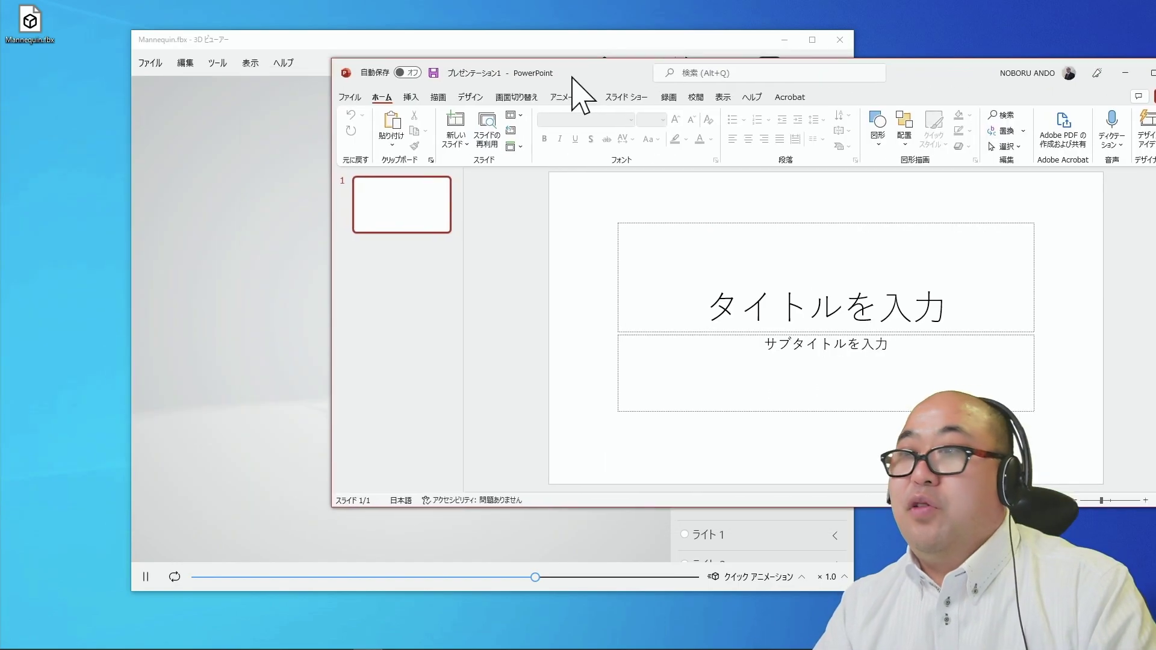
Switch to the blank PowerPoint presentation, enter 私の運動 as the slide title and shorten the title box from its lower edge
{"action": "left_click_drag", "start_coordinate": [580, 79], "coordinate": [387, 78]}
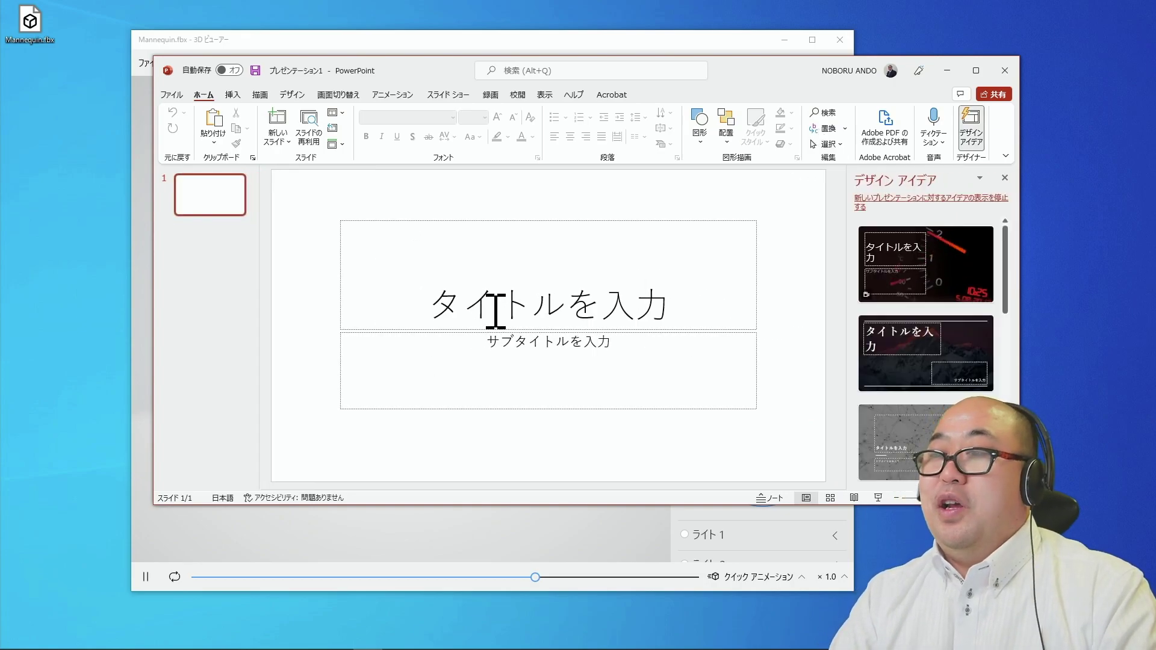
{"action": "left_click", "coordinate": [499, 308]}
{"action": "type", "text": "watashino"}
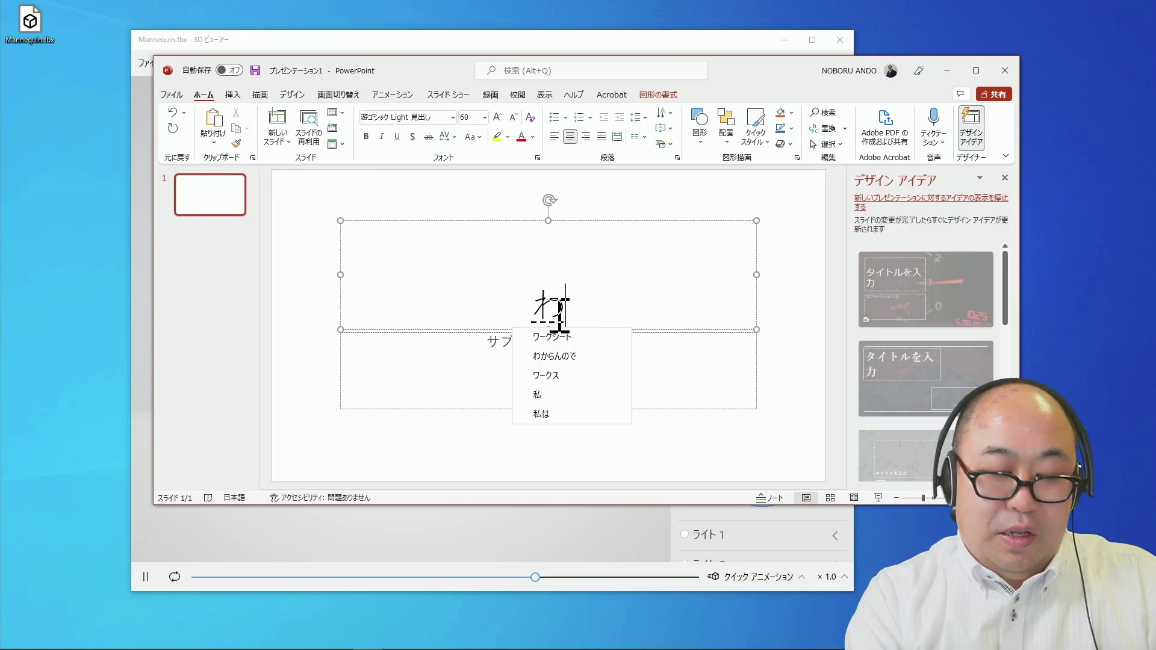
{"action": "key", "text": "space"}
{"action": "type", "text": "undou"}
{"action": "key", "text": "space"}
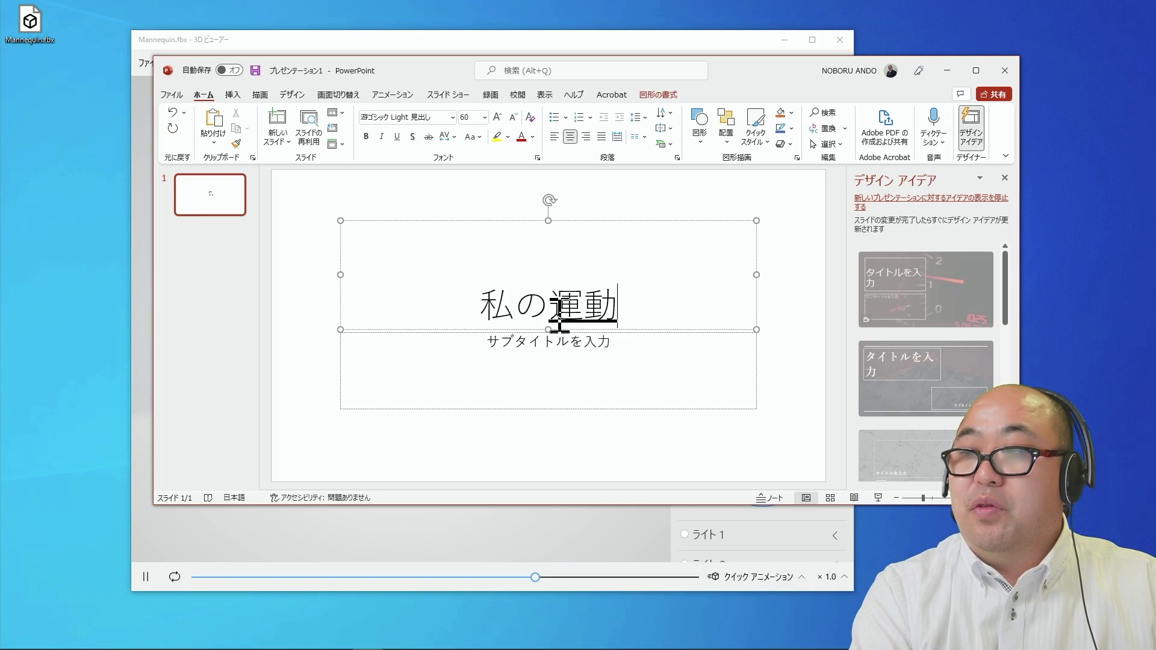
{"action": "left_click_drag", "start_coordinate": [548, 330], "coordinate": [545, 262]}
{"action": "left_click", "coordinate": [534, 271]}
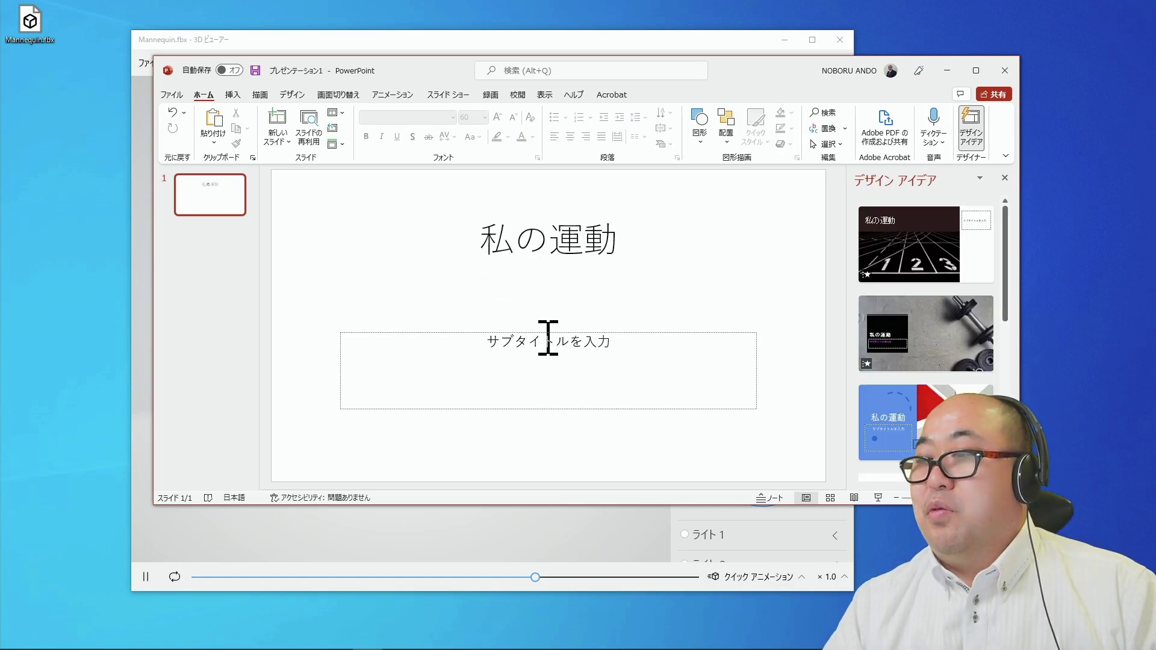
Delete the subtitle placeholder and insert Mannequin.fbx from the desktop below the slide title, with the presentation window maximized
{"action": "left_click", "coordinate": [547, 333]}
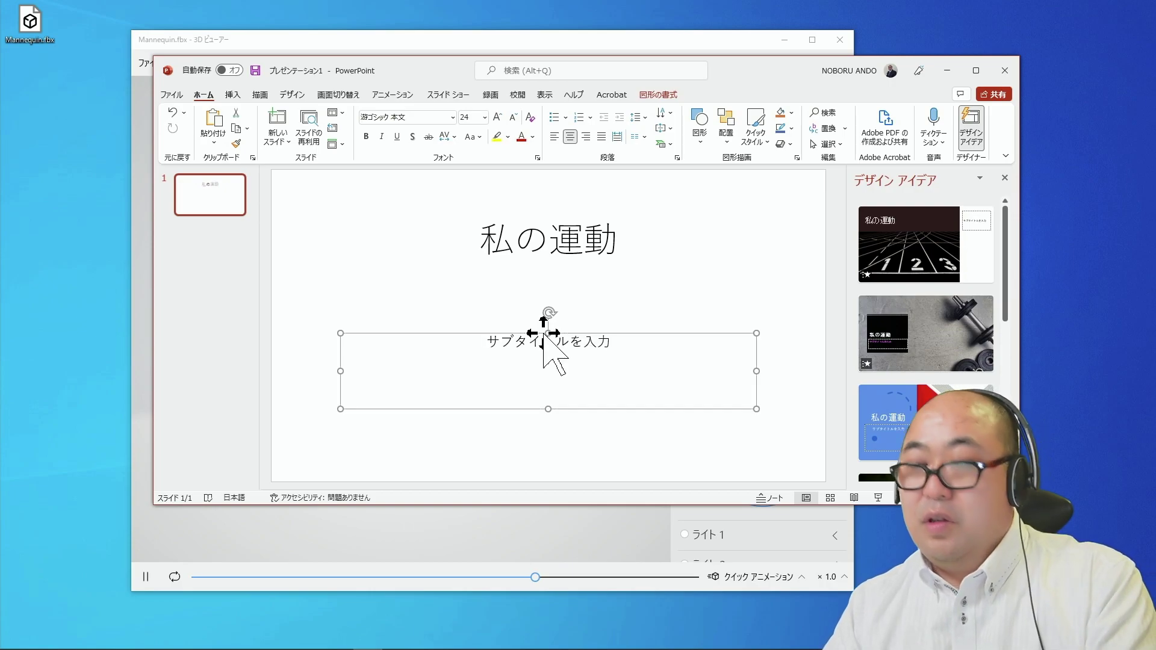
{"action": "key", "text": "Delete"}
{"action": "left_click_drag", "start_coordinate": [31, 36], "coordinate": [535, 373]}
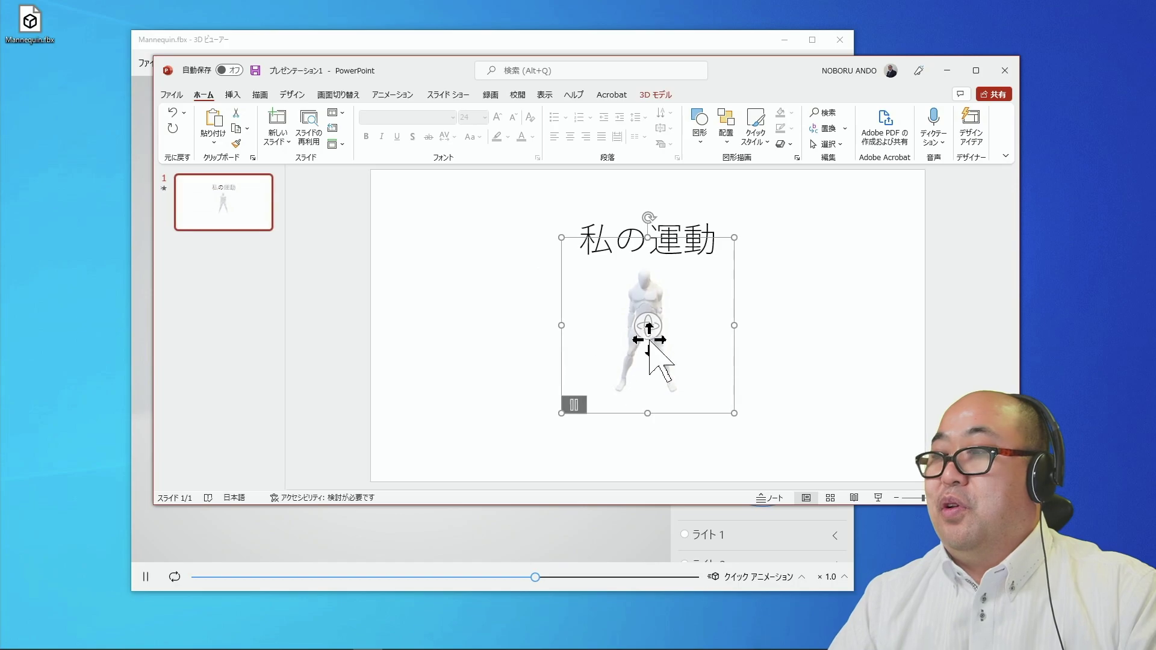
{"action": "left_click", "coordinate": [975, 70]}
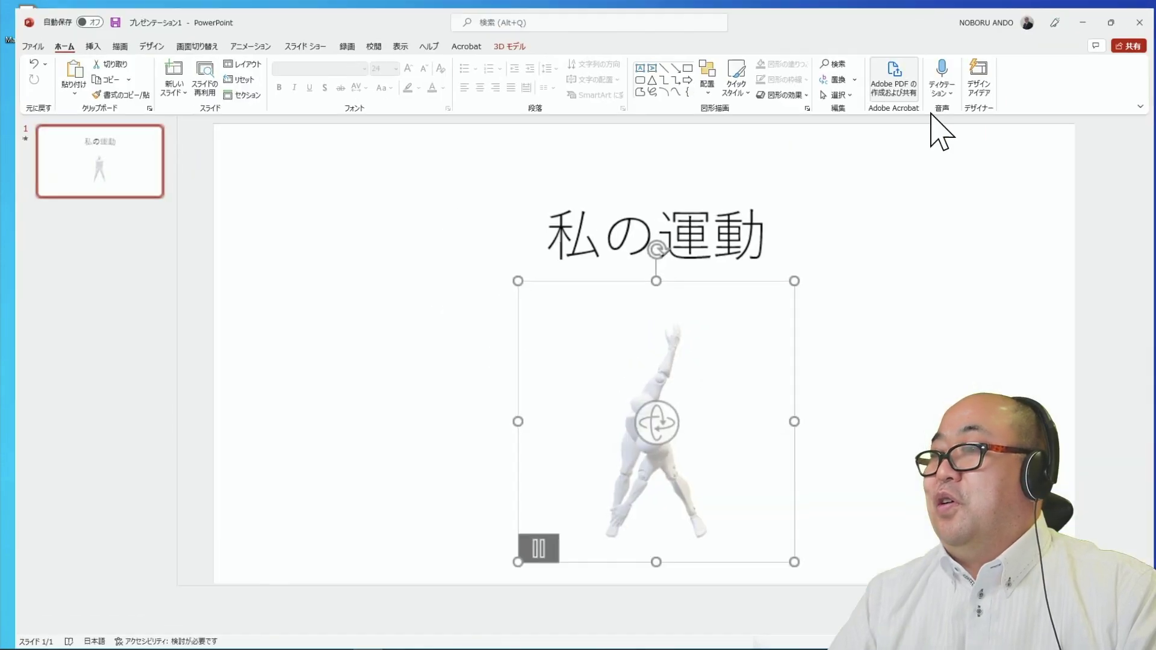
{"action": "left_click", "coordinate": [883, 388]}
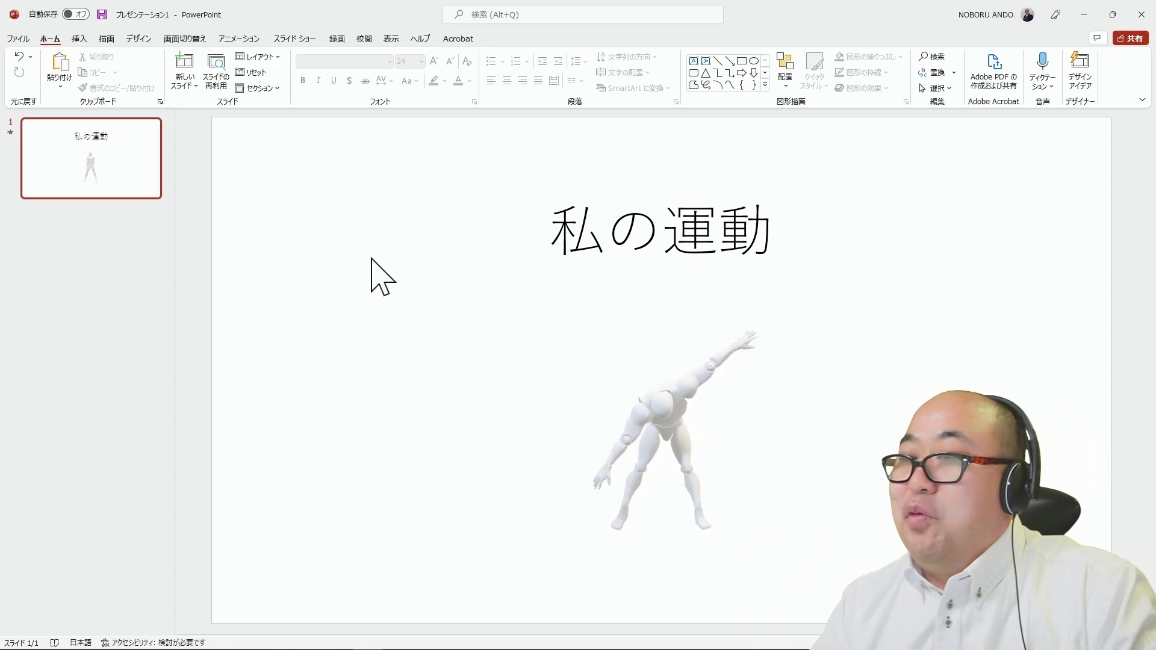
Set the slide background to a solid black fill
{"action": "right_click", "coordinate": [318, 248]}
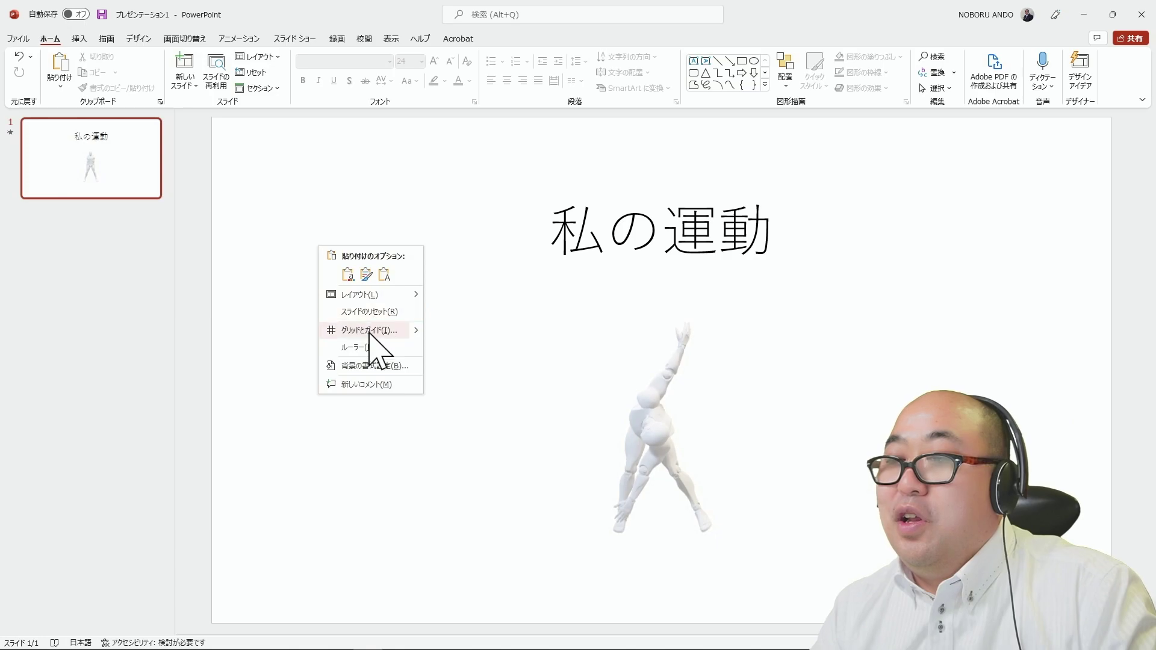
{"action": "left_click", "coordinate": [364, 365]}
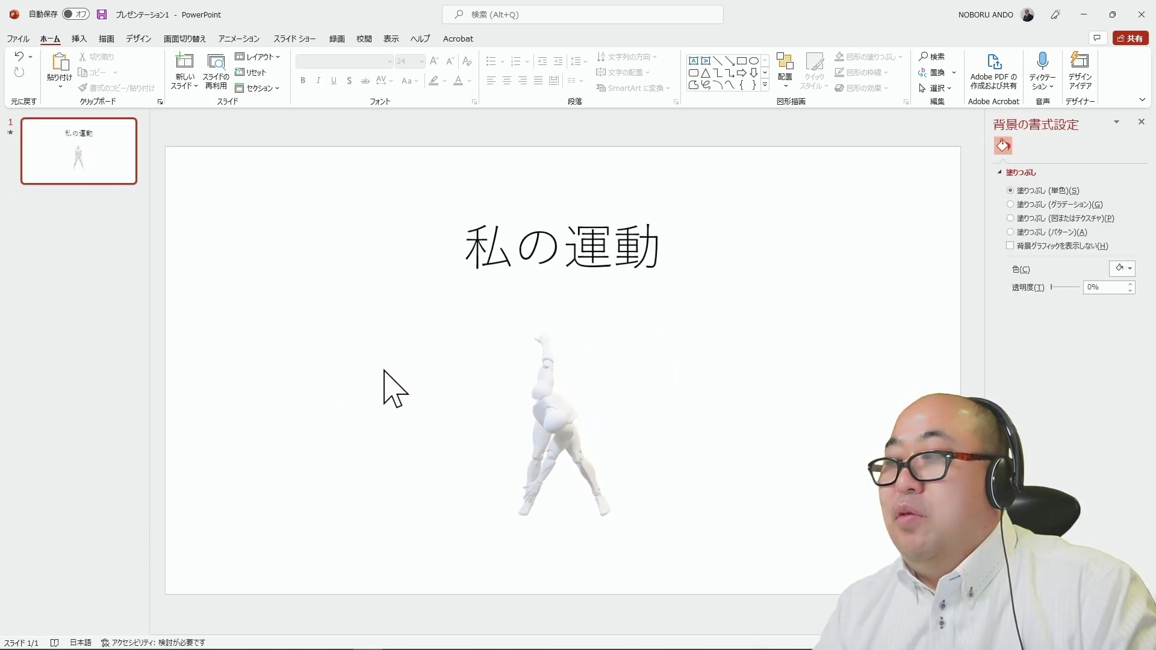
{"action": "left_click", "coordinate": [1123, 268]}
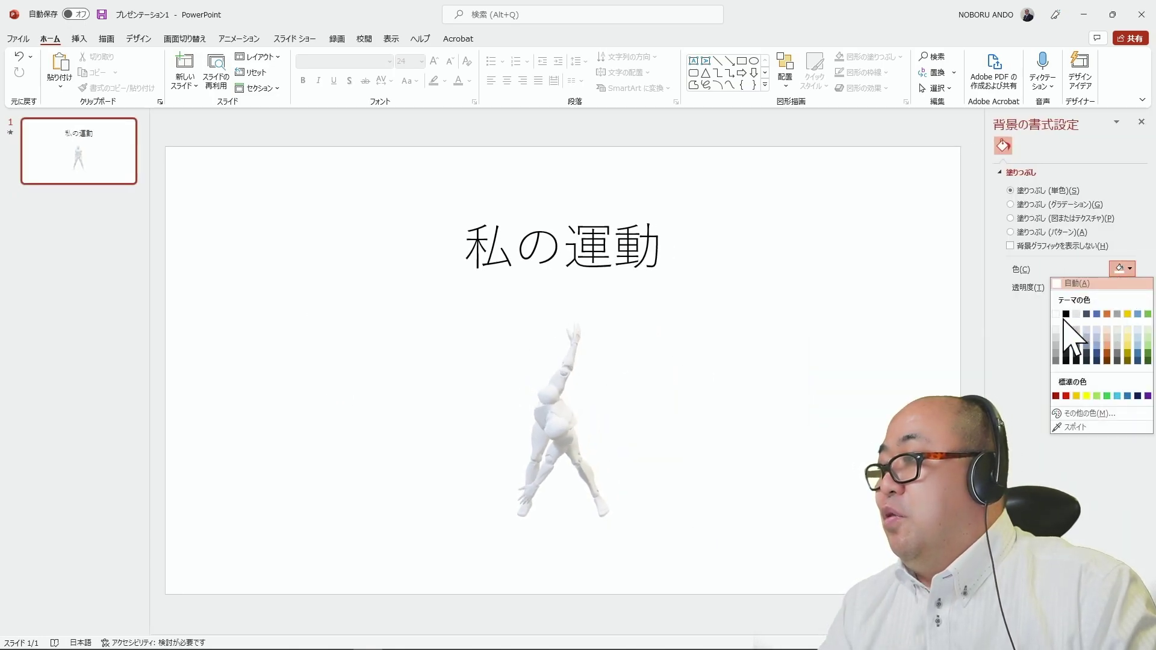
{"action": "left_click", "coordinate": [1065, 314]}
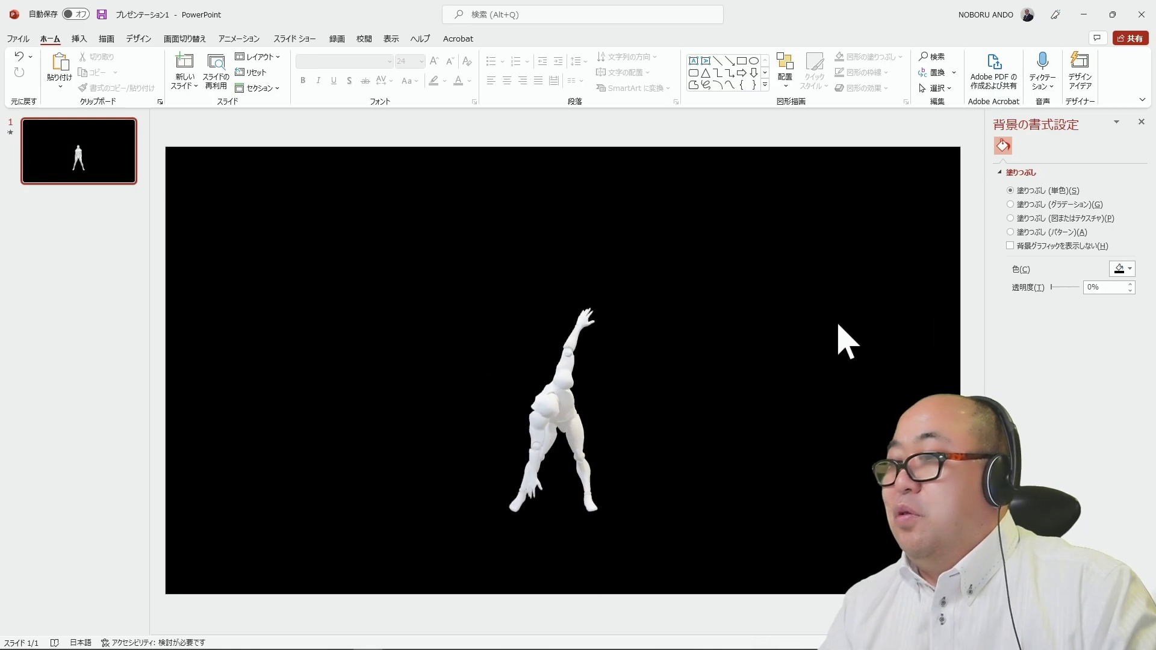
Change the font color of the title 私の運動 to red
{"action": "left_click", "coordinate": [526, 269]}
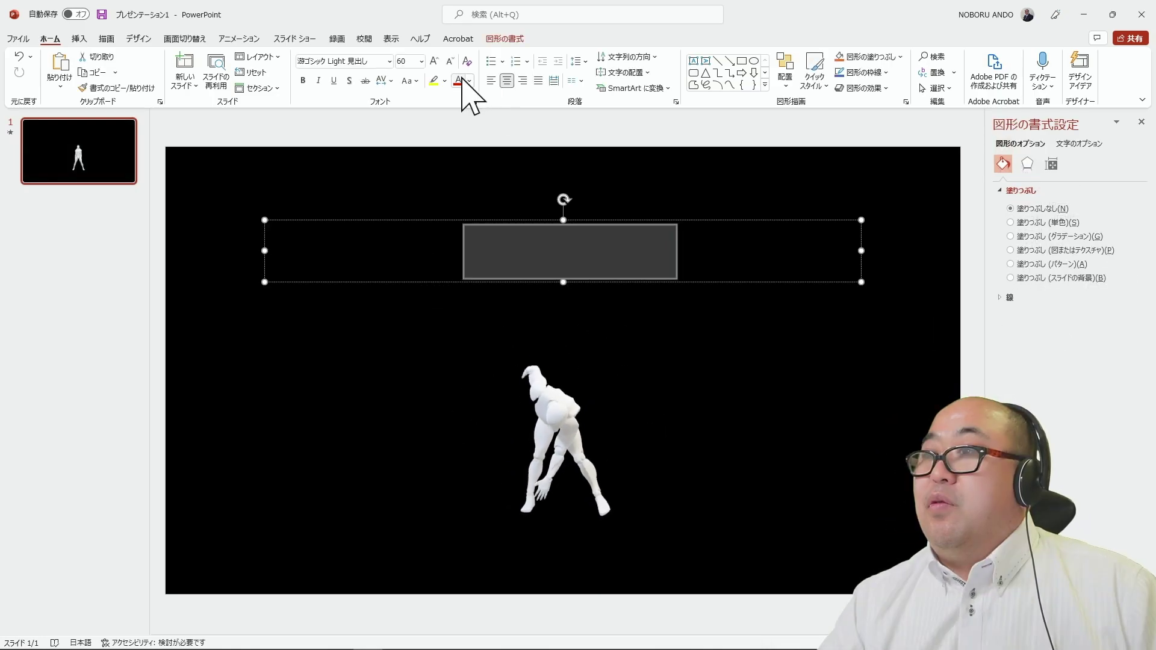
{"action": "left_click", "coordinate": [458, 81]}
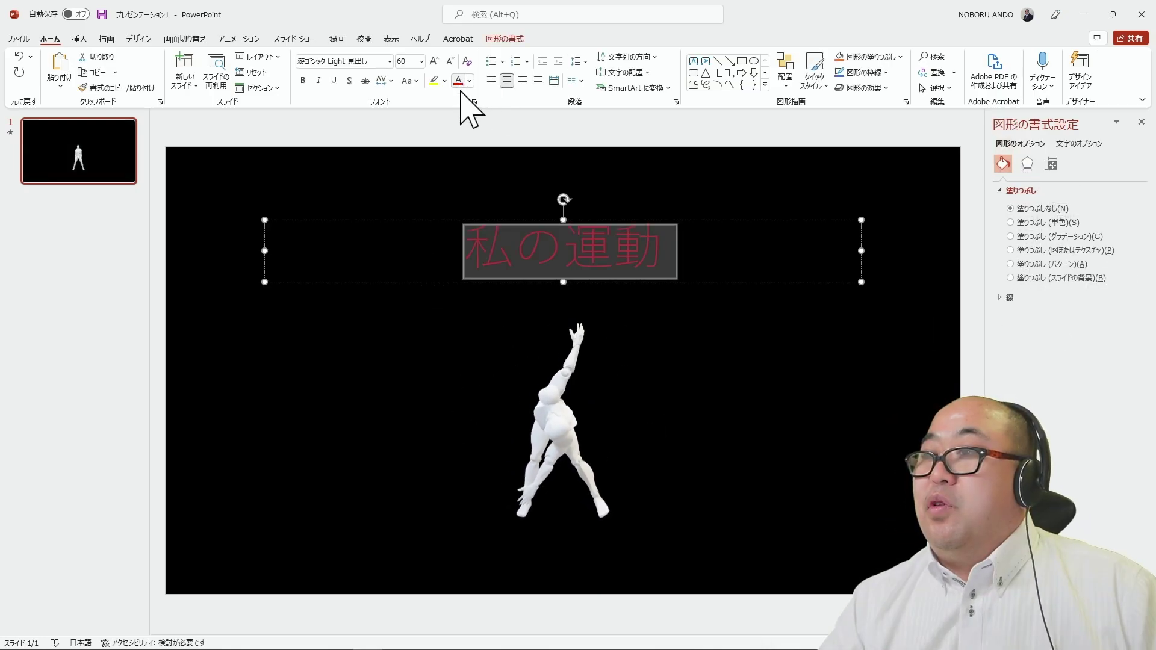
{"action": "left_click", "coordinate": [892, 399]}
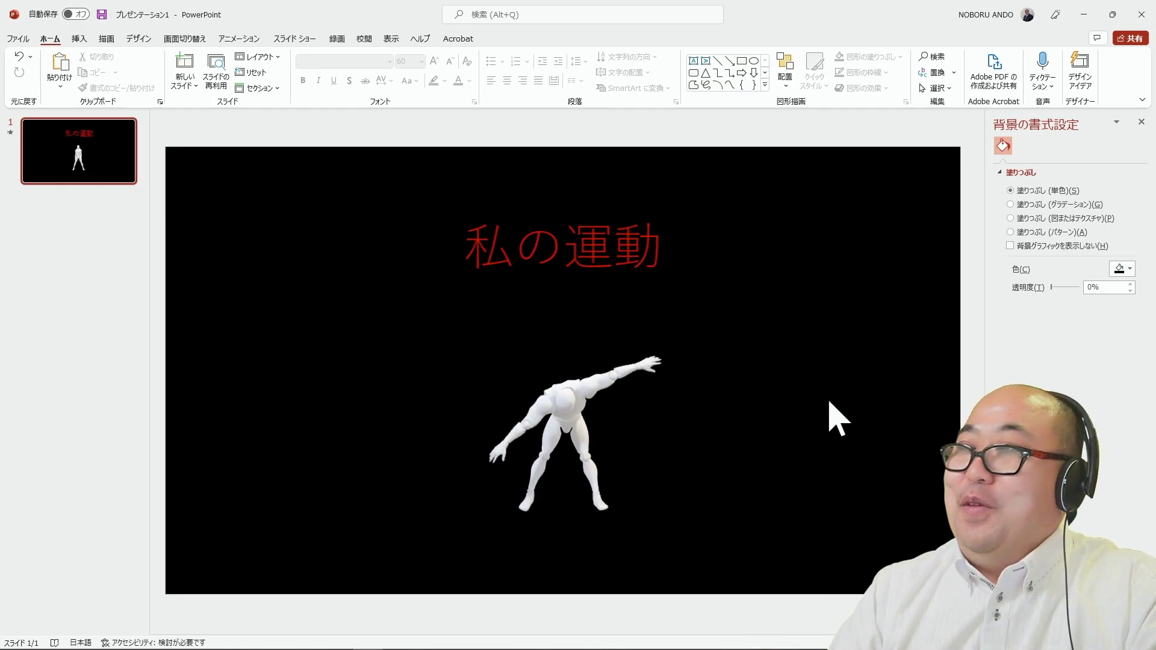
Minimize the presentation and switch back to the Plask project in Chrome
{"action": "left_click", "coordinate": [1081, 15]}
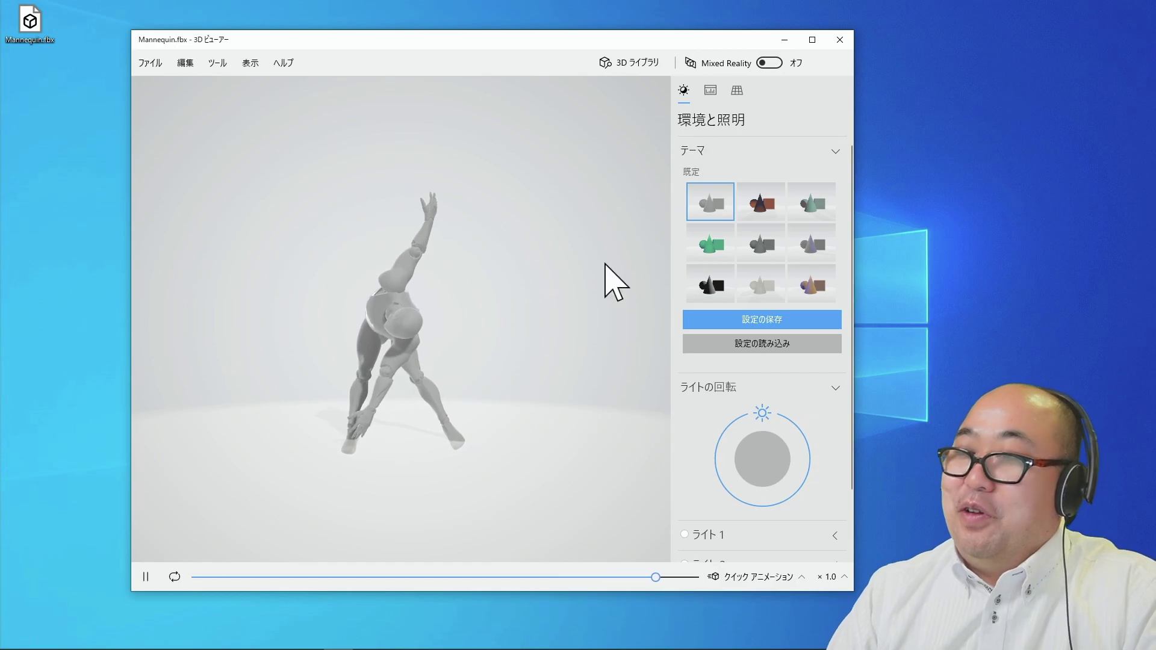
{"action": "mouse_move", "coordinate": [129, 641]}
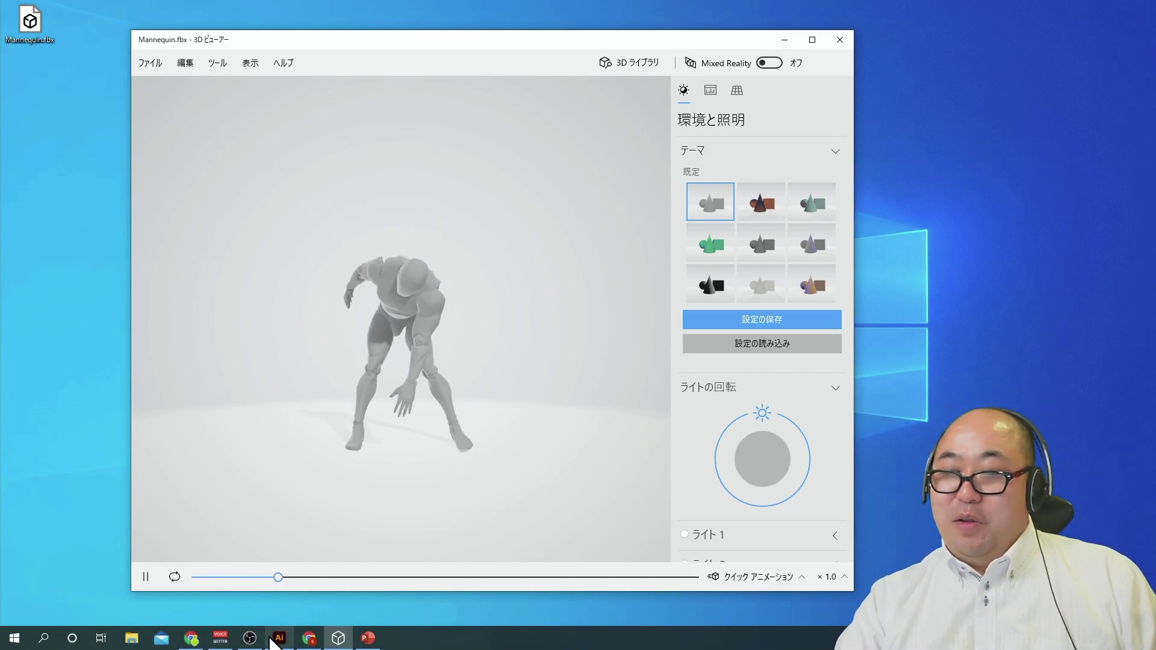
{"action": "left_click", "coordinate": [308, 638]}
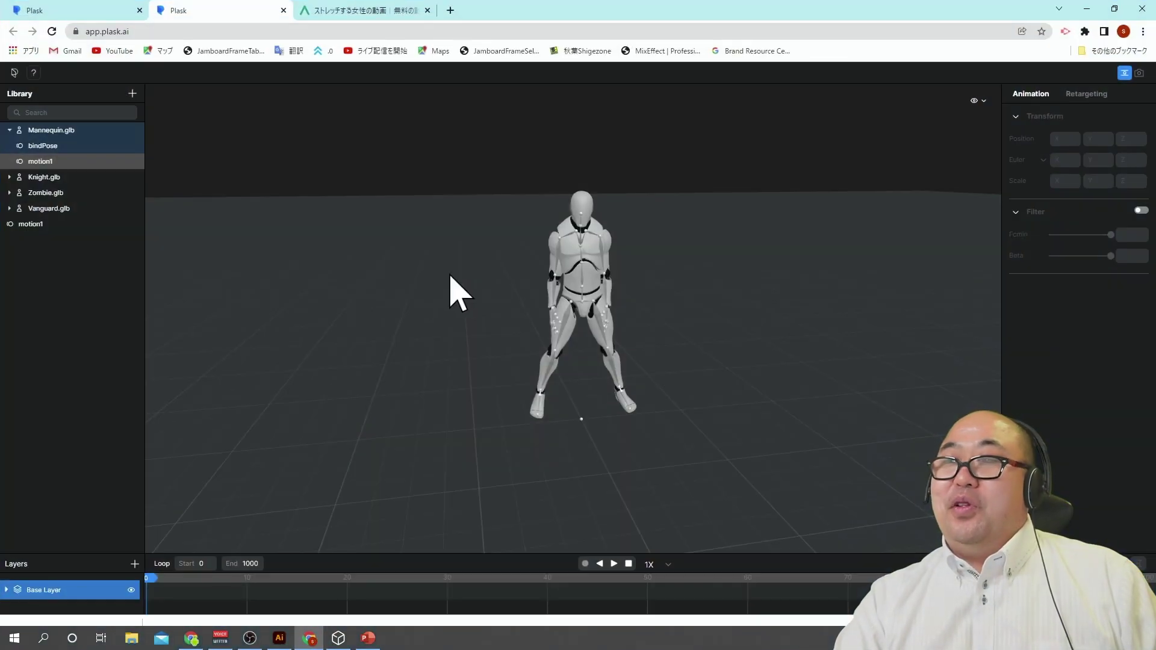
Import 71_1280x720.mp4 from the AI動画 folder and extract its motion under the name motion2
{"action": "left_click", "coordinate": [132, 94]}
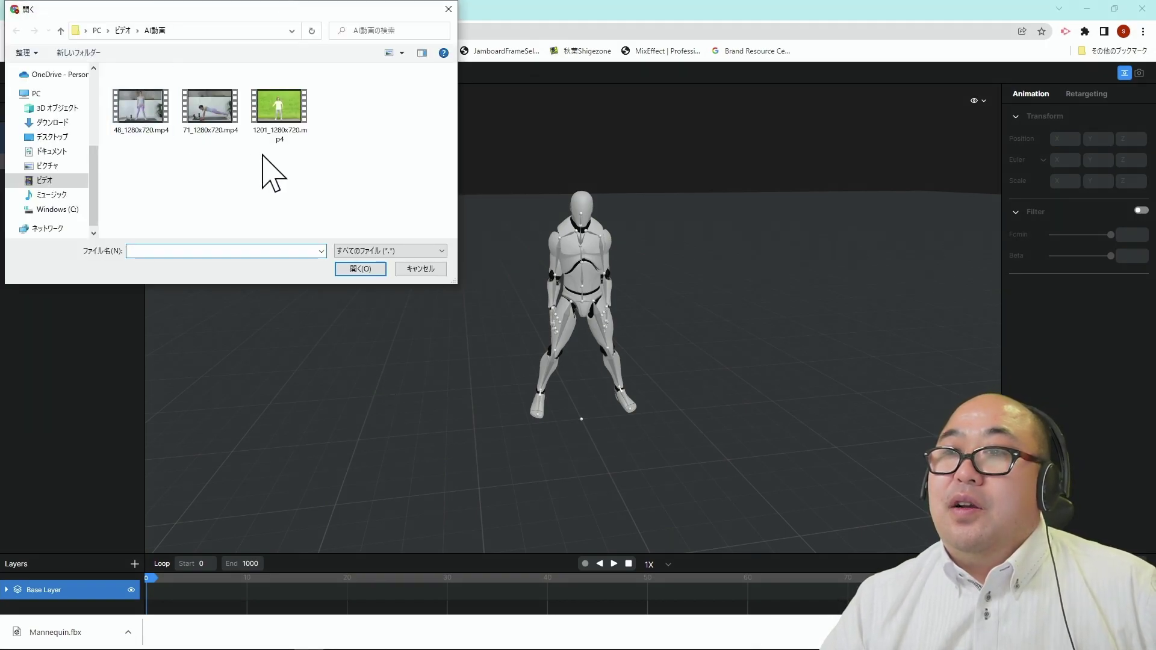
{"action": "left_click", "coordinate": [207, 114]}
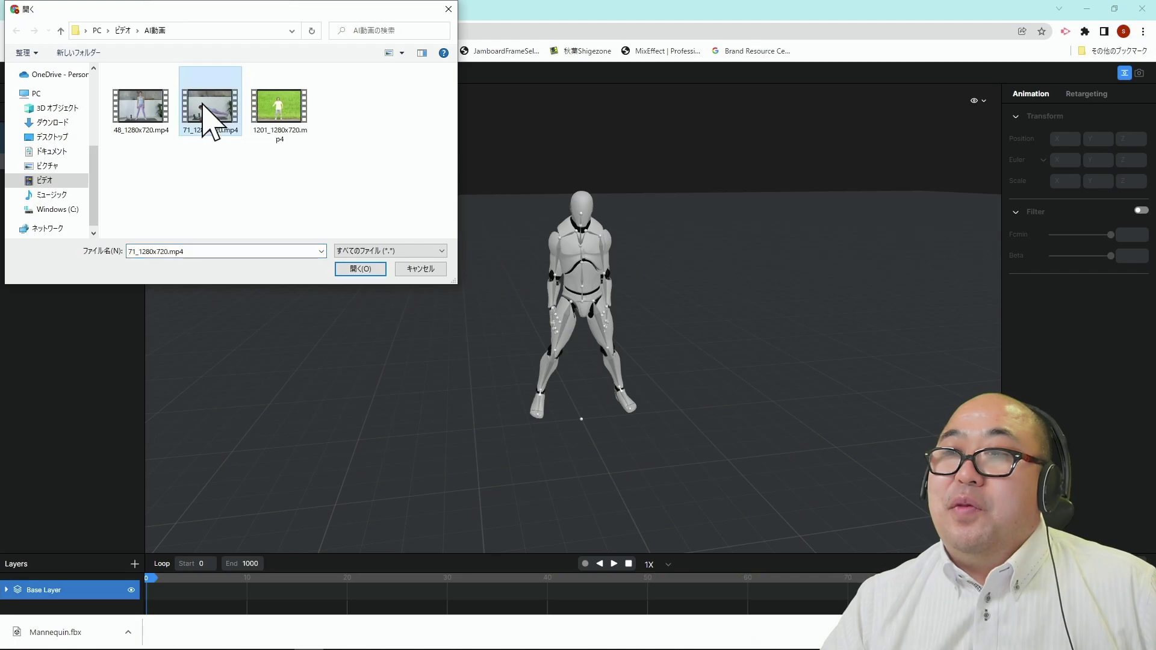
{"action": "left_click", "coordinate": [361, 268]}
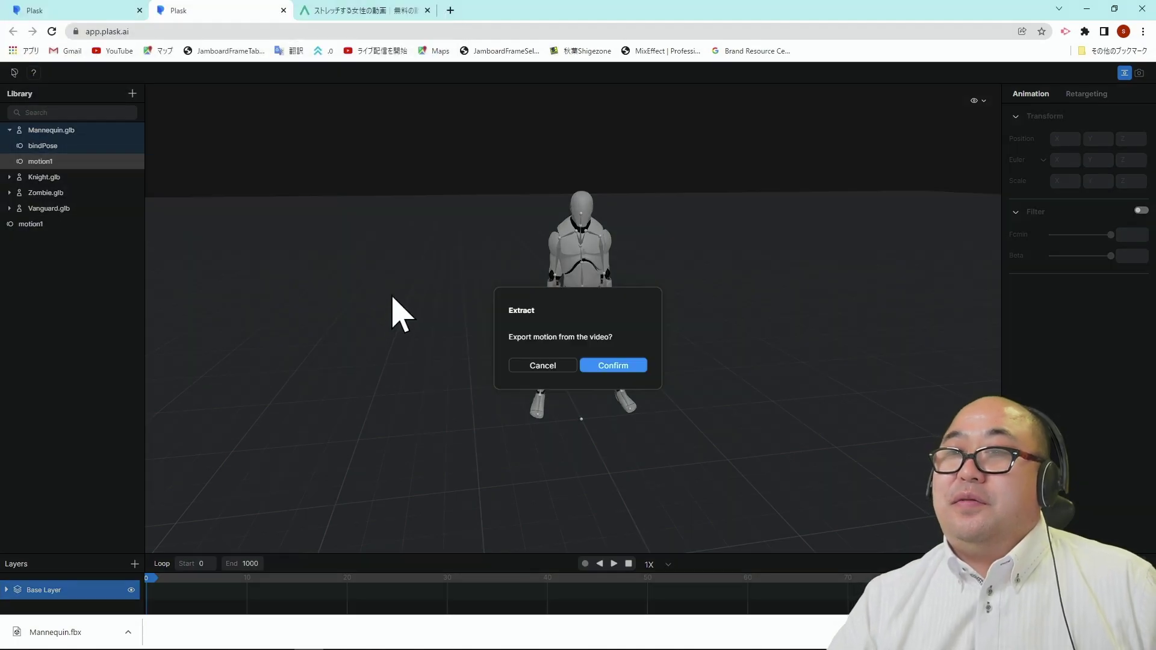
{"action": "left_click", "coordinate": [612, 365]}
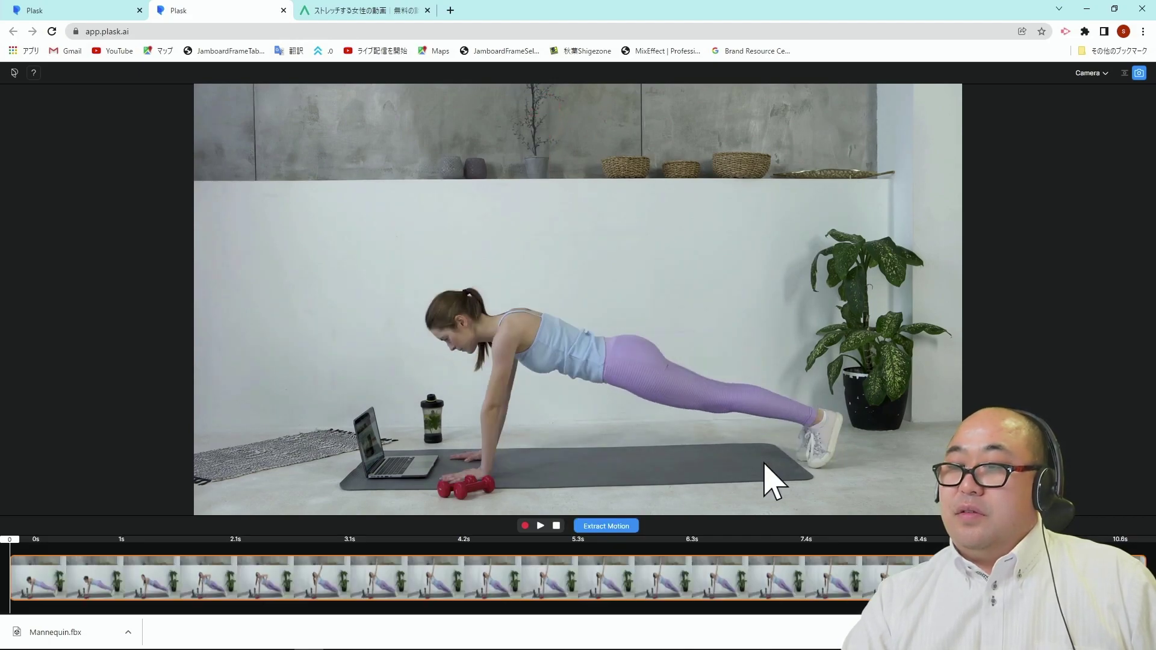
{"action": "left_click", "coordinate": [611, 529]}
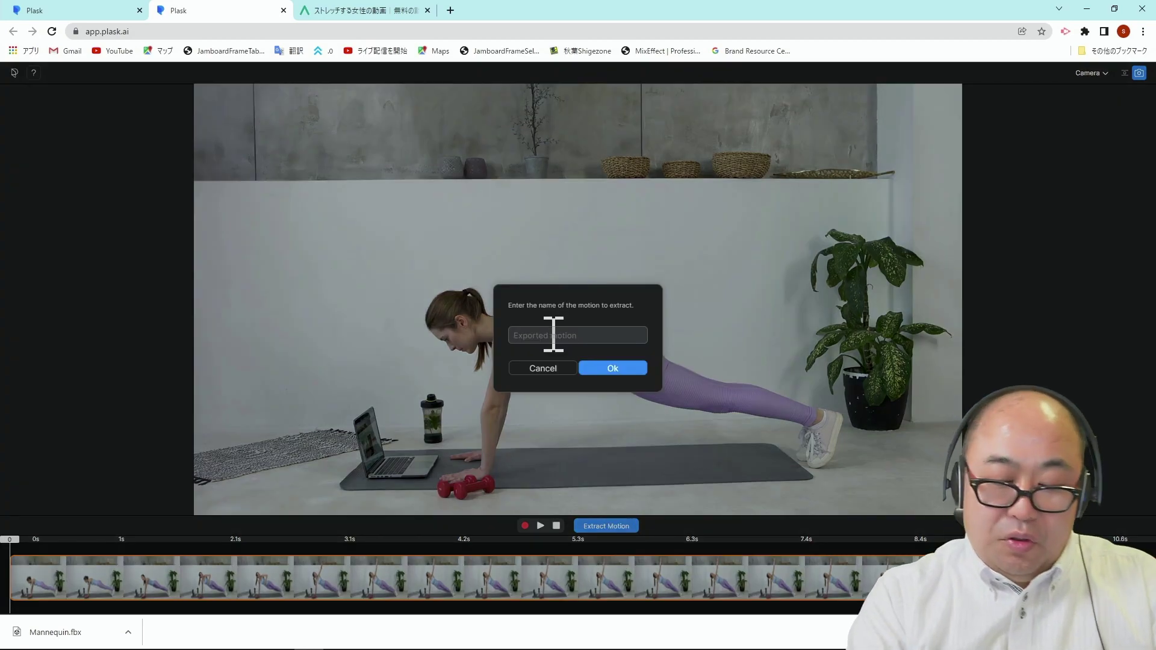
{"action": "type", "text": "motion2"}
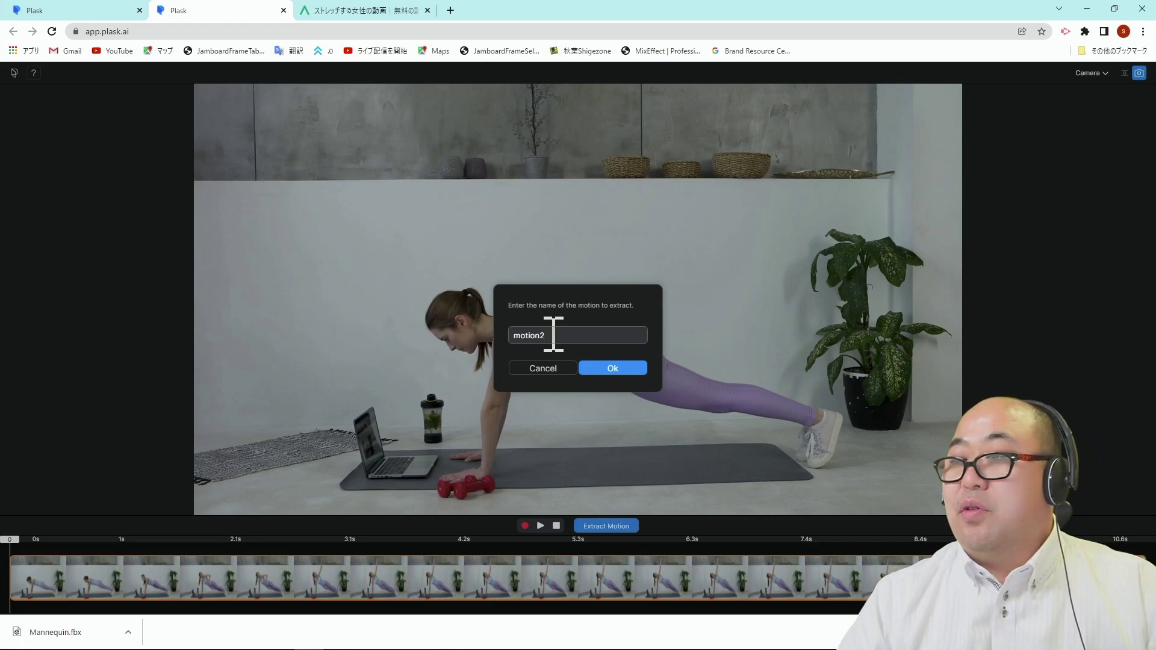
{"action": "left_click", "coordinate": [621, 370]}
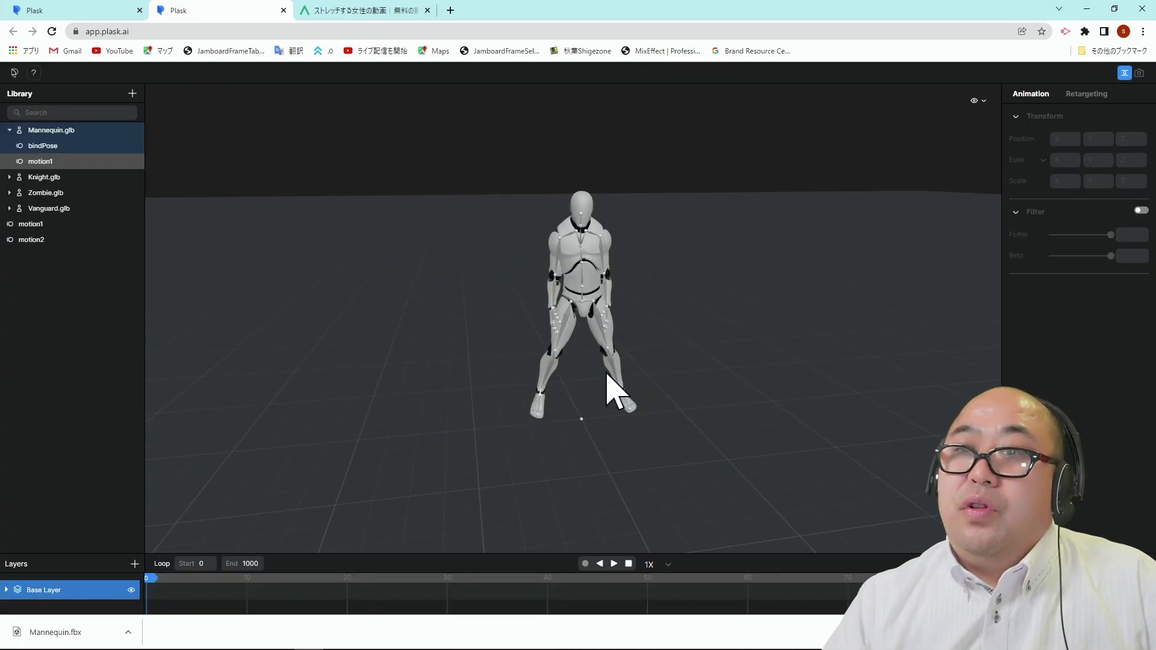
Show the Vanguard model in the viewport and assign the motion2 motion to Vanguard.glb
{"action": "left_click", "coordinate": [10, 209]}
{"action": "left_click_drag", "start_coordinate": [42, 224], "coordinate": [575, 284]}
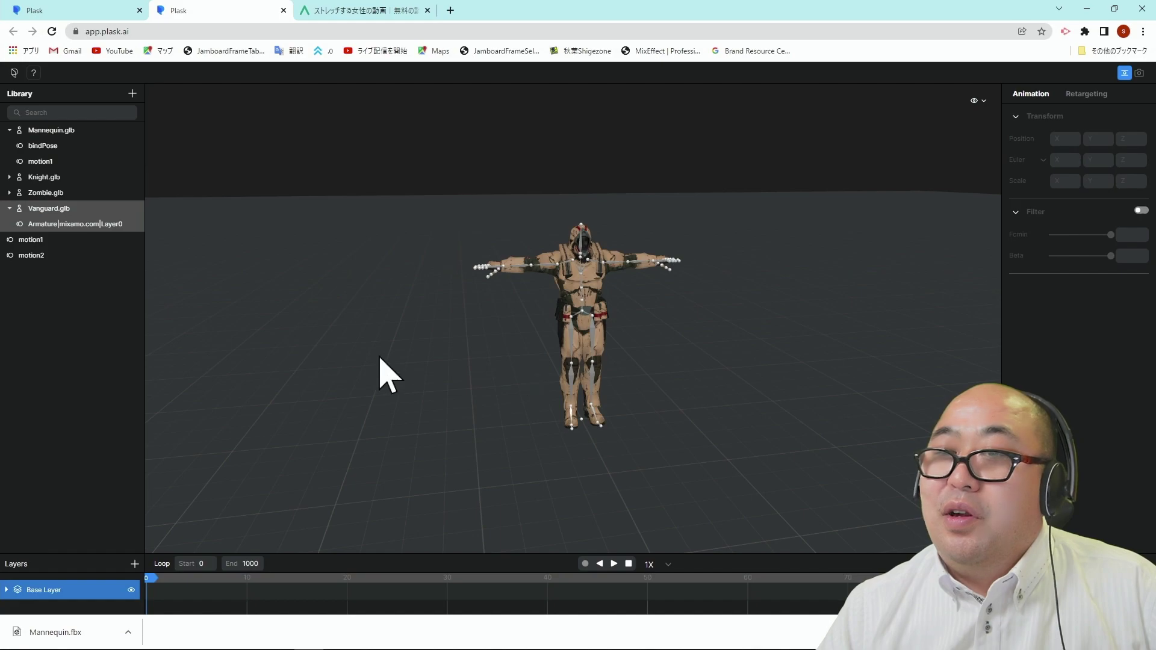
{"action": "left_click_drag", "start_coordinate": [27, 258], "coordinate": [56, 222]}
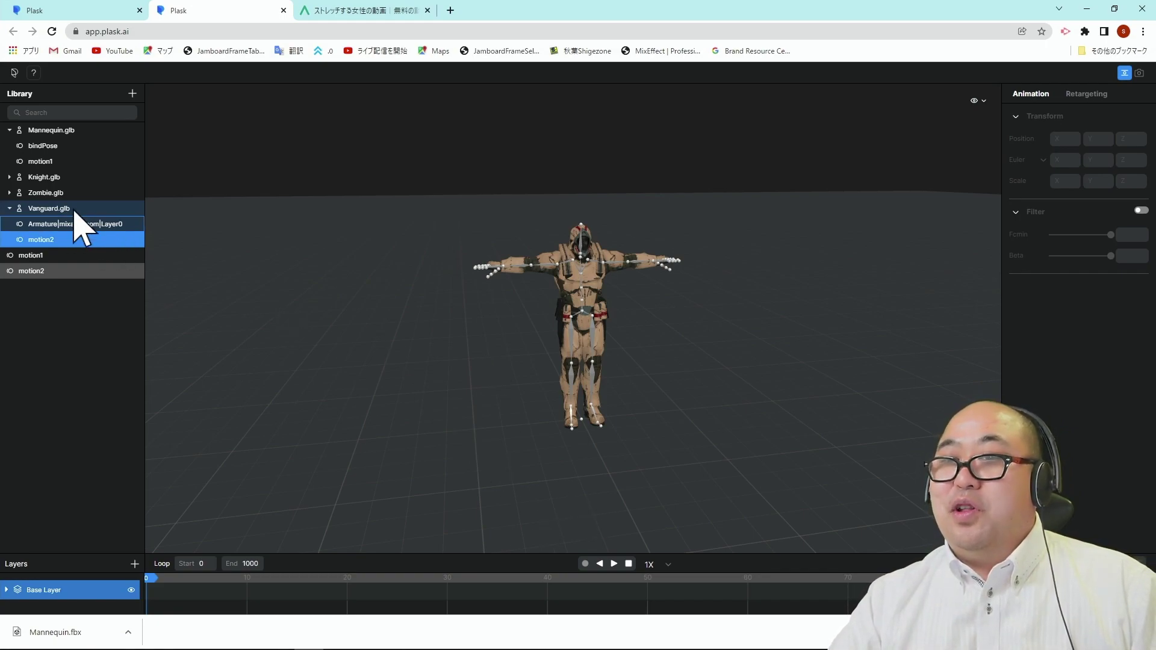
Play back the Vanguard's motion2 animation, including a closer look at the figure, and stop it at the start
{"action": "left_click", "coordinate": [614, 563]}
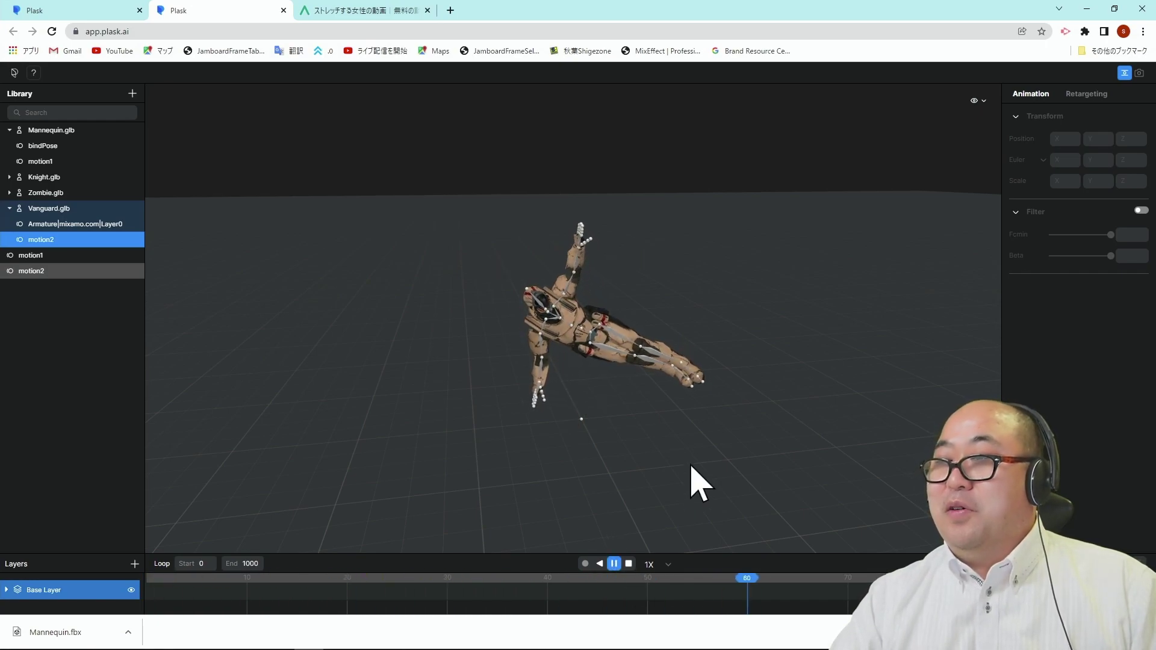
{"action": "left_click", "coordinate": [628, 564]}
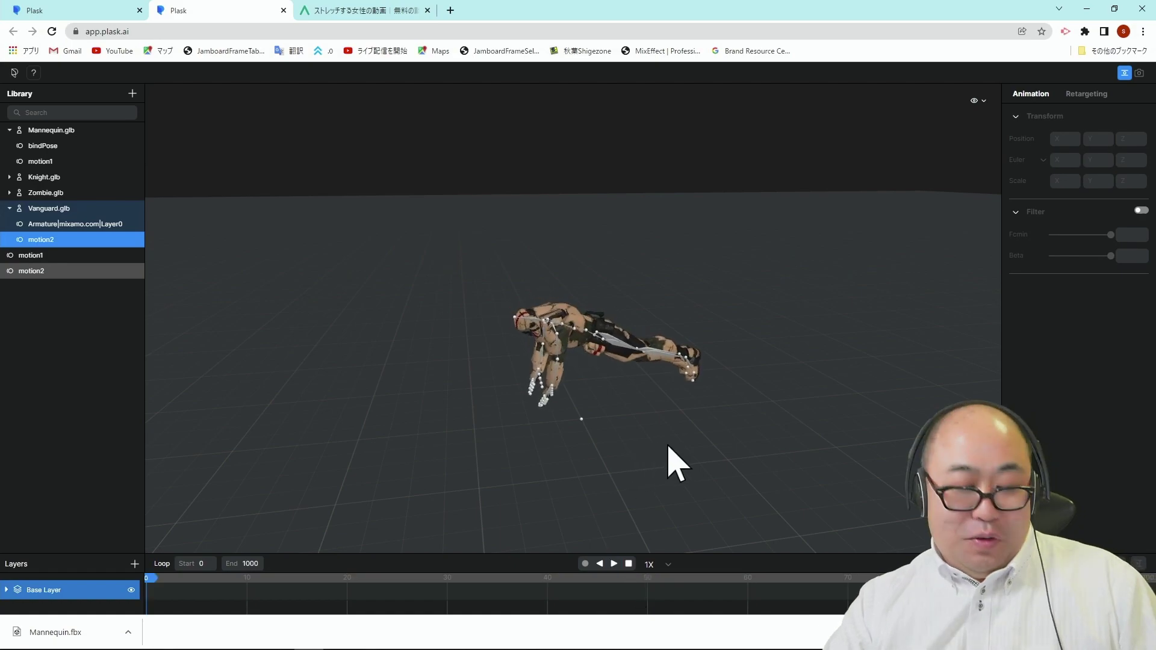
{"action": "left_click_drag", "start_coordinate": [698, 451], "coordinate": [609, 408]}
{"action": "scroll", "coordinate": [612, 405], "scroll_direction": "up", "scroll_amount": 5}
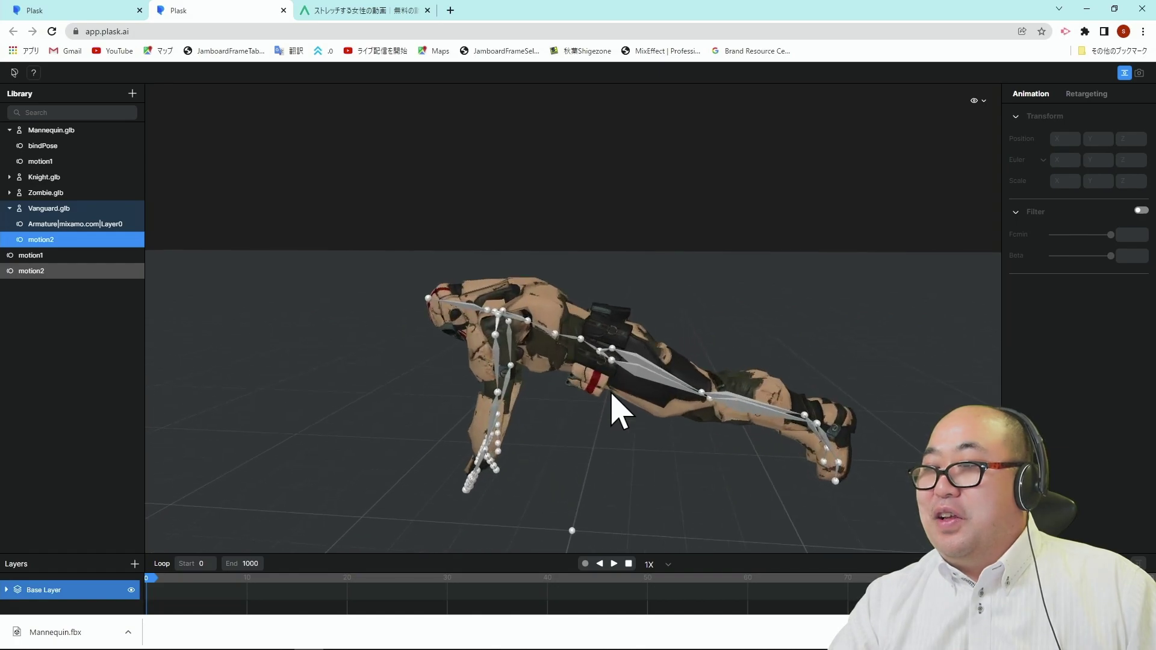
{"action": "left_click", "coordinate": [613, 564]}
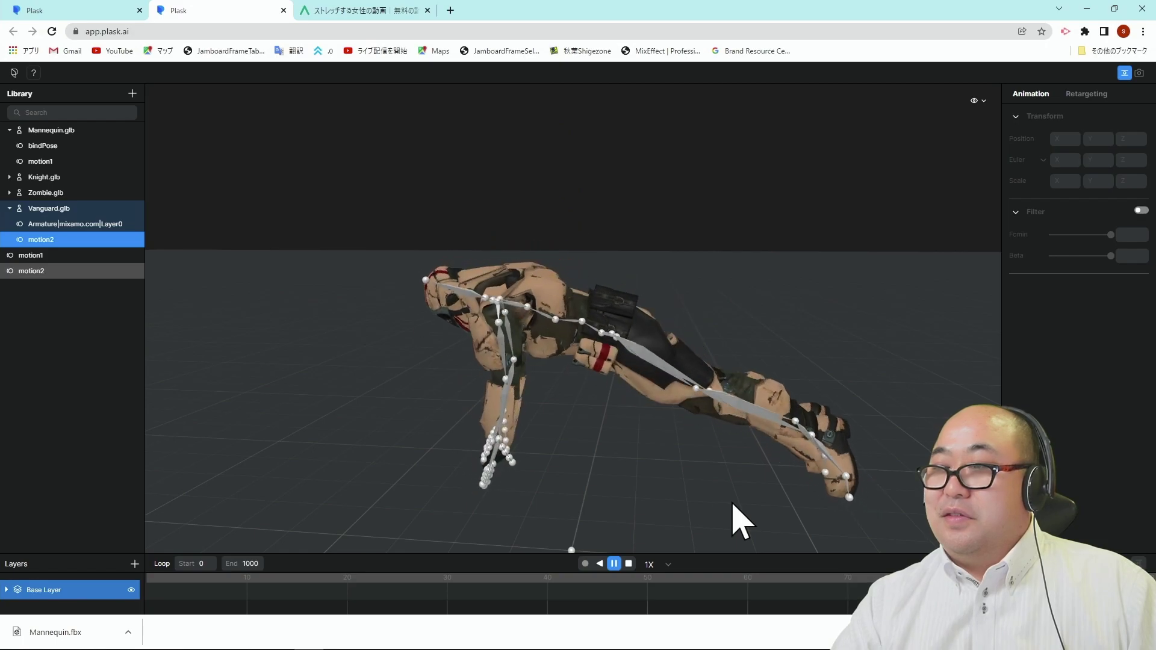
{"action": "left_click", "coordinate": [629, 564]}
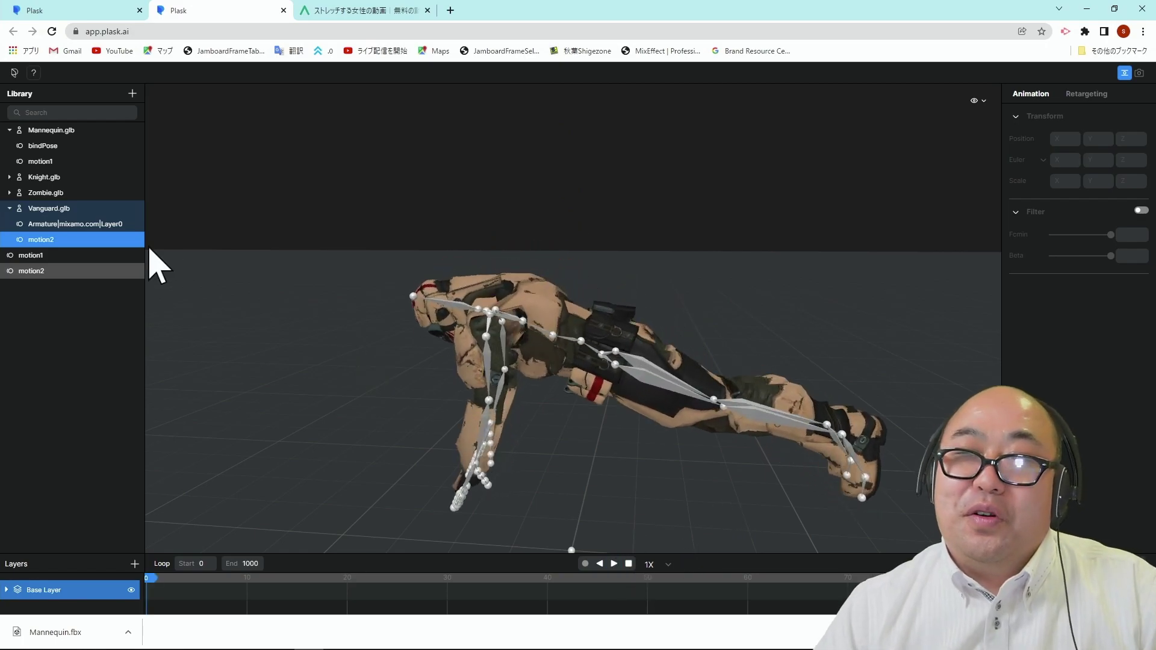
Export Vanguard.glb with all motions in fbx format and save it as Vanguard.fbx on the desktop
{"action": "right_click", "coordinate": [61, 214]}
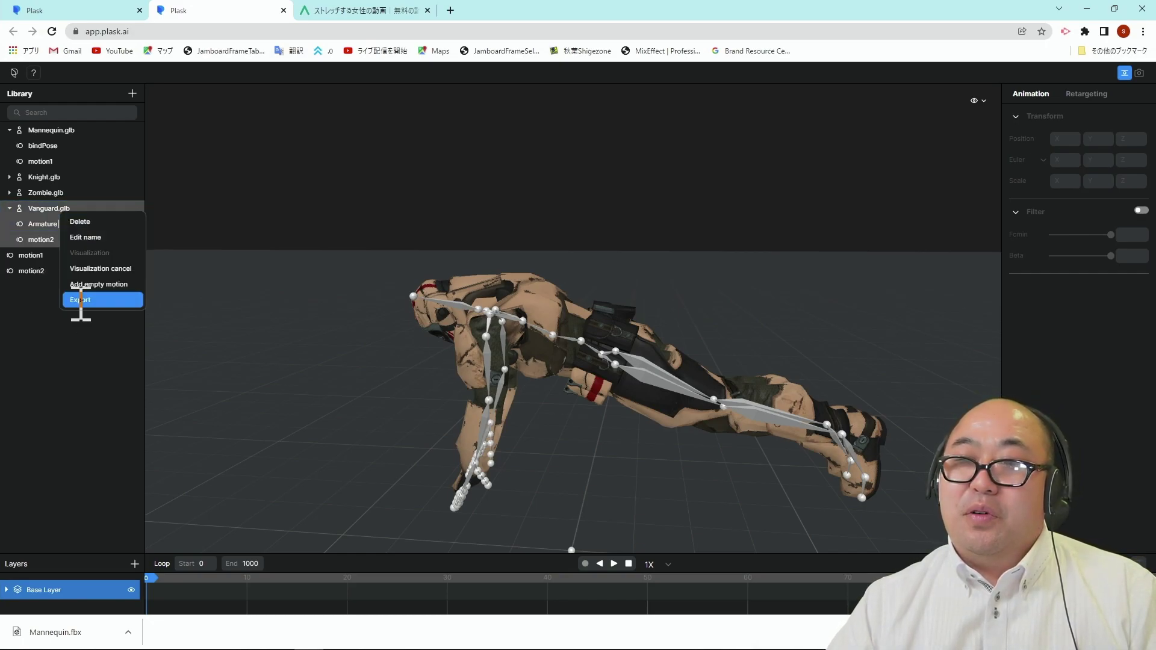
{"action": "left_click", "coordinate": [80, 300]}
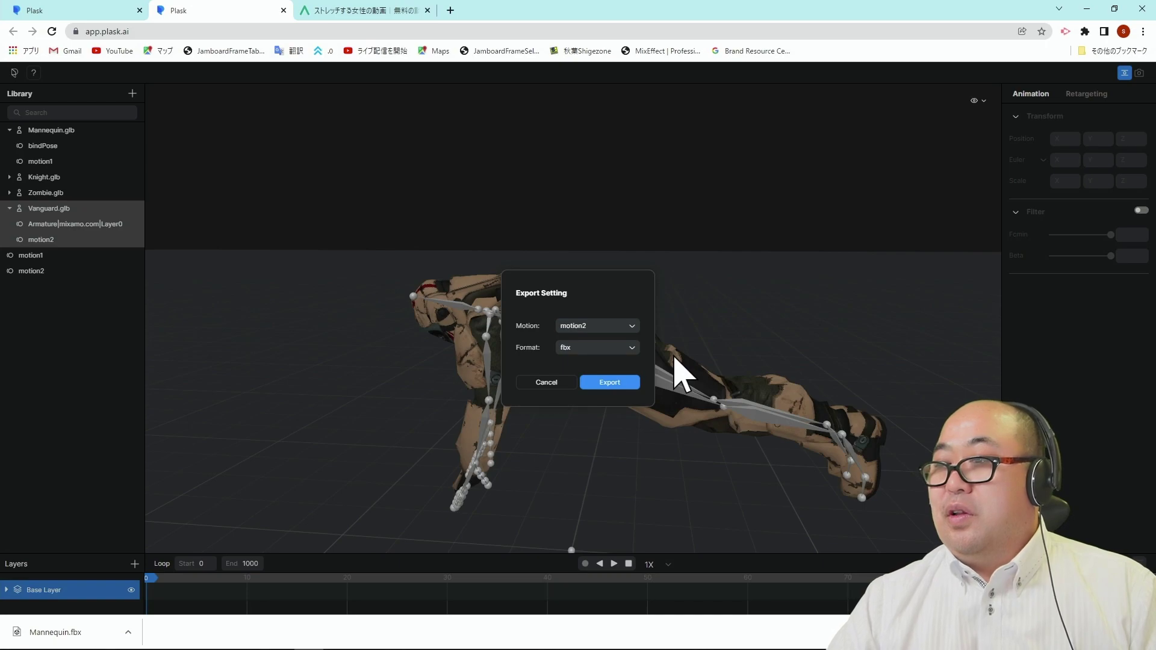
{"action": "left_click", "coordinate": [631, 325]}
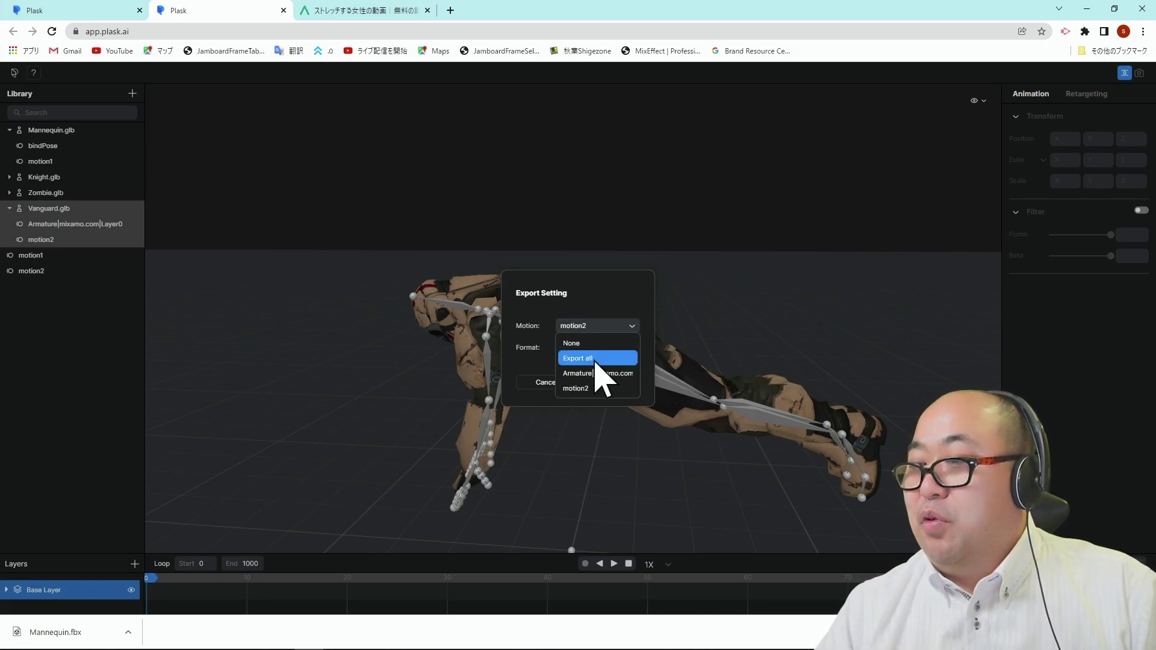
{"action": "left_click", "coordinate": [587, 359]}
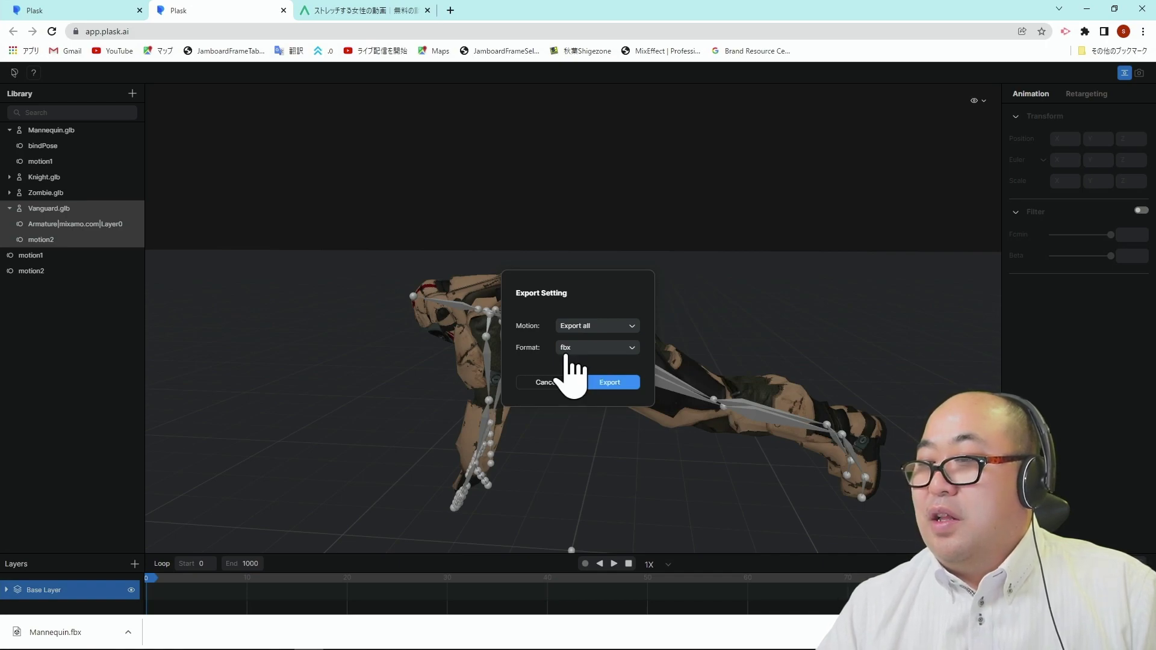
{"action": "left_click", "coordinate": [606, 384]}
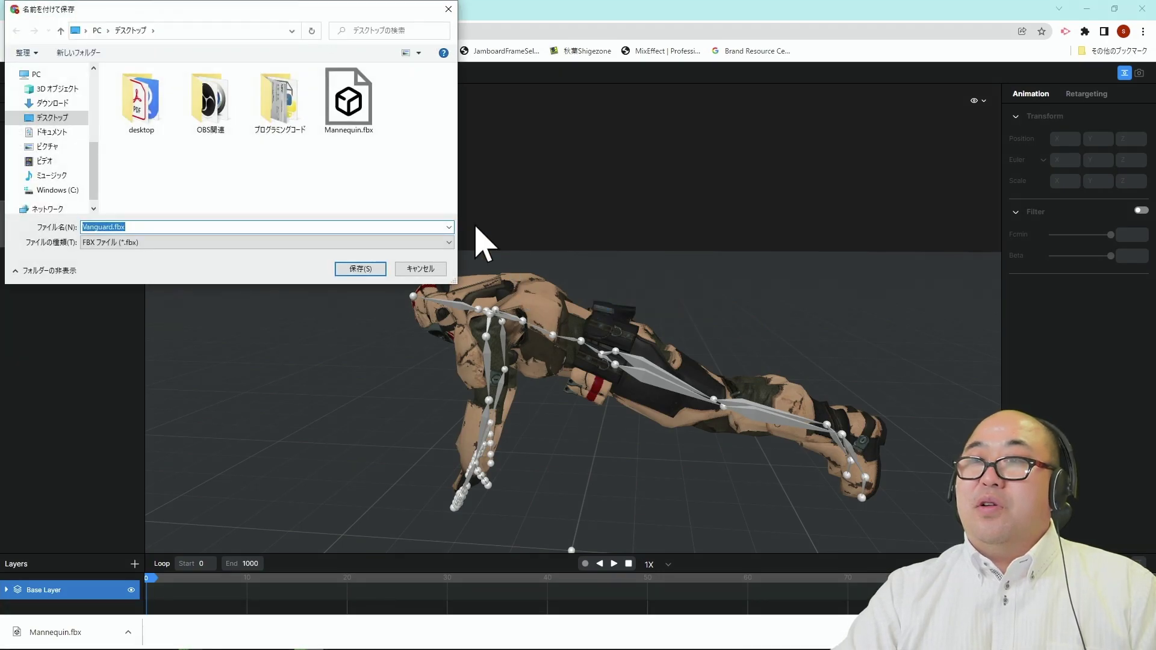
{"action": "left_click", "coordinate": [360, 269]}
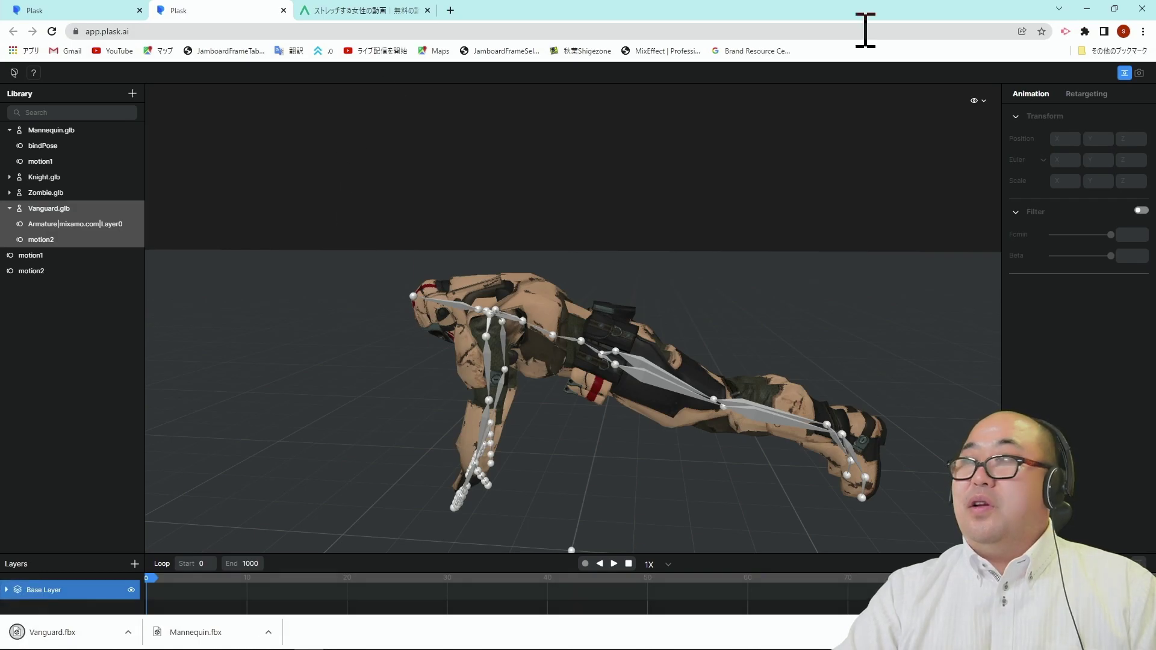
Minimize Chrome and open Vanguard.fbx from the desktop in 3D Viewer to watch its animation
{"action": "left_click", "coordinate": [1087, 10]}
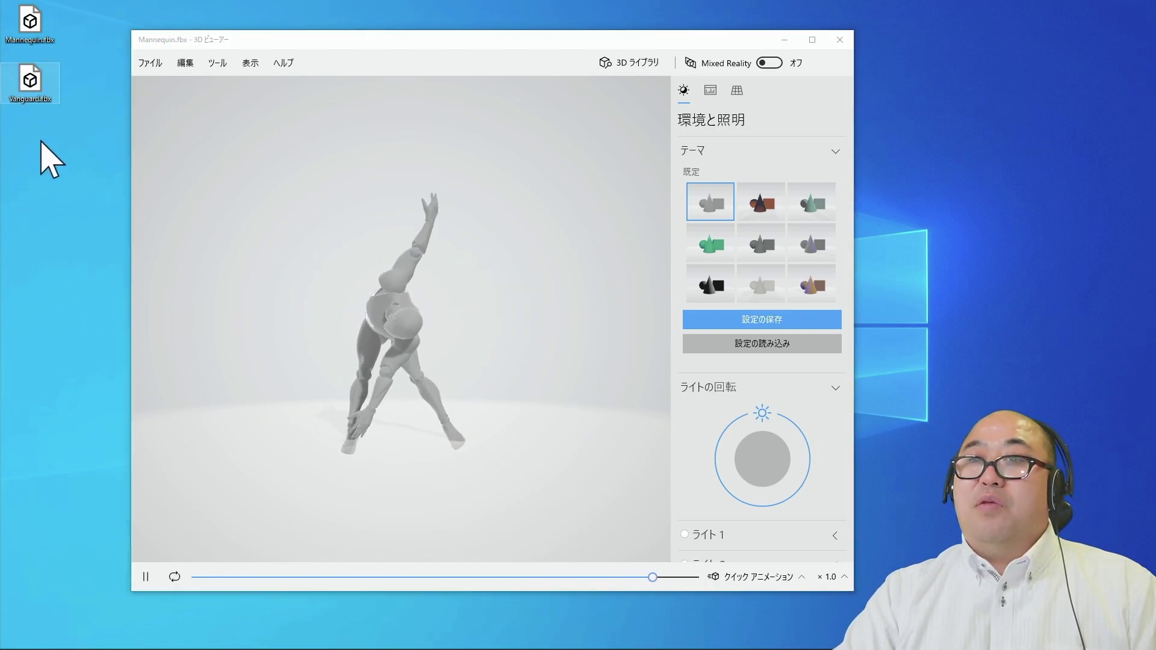
{"action": "double_click", "coordinate": [38, 91]}
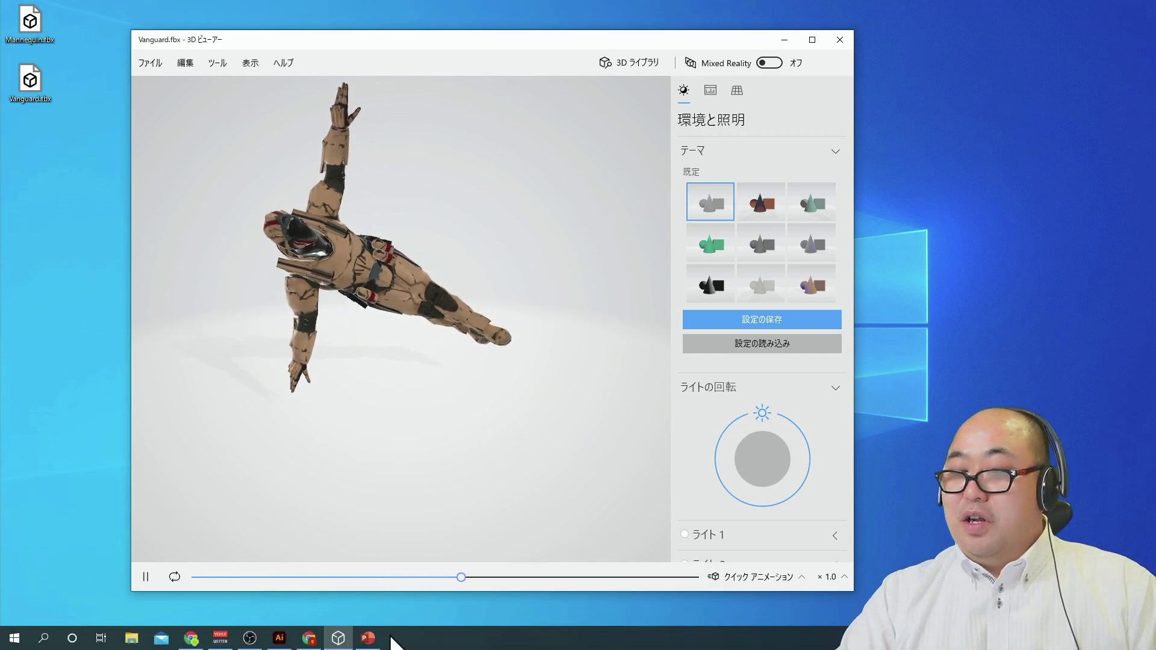
Switch to the PowerPoint presentation and add a new slide after slide 1
{"action": "left_click", "coordinate": [370, 637]}
{"action": "right_click", "coordinate": [102, 249]}
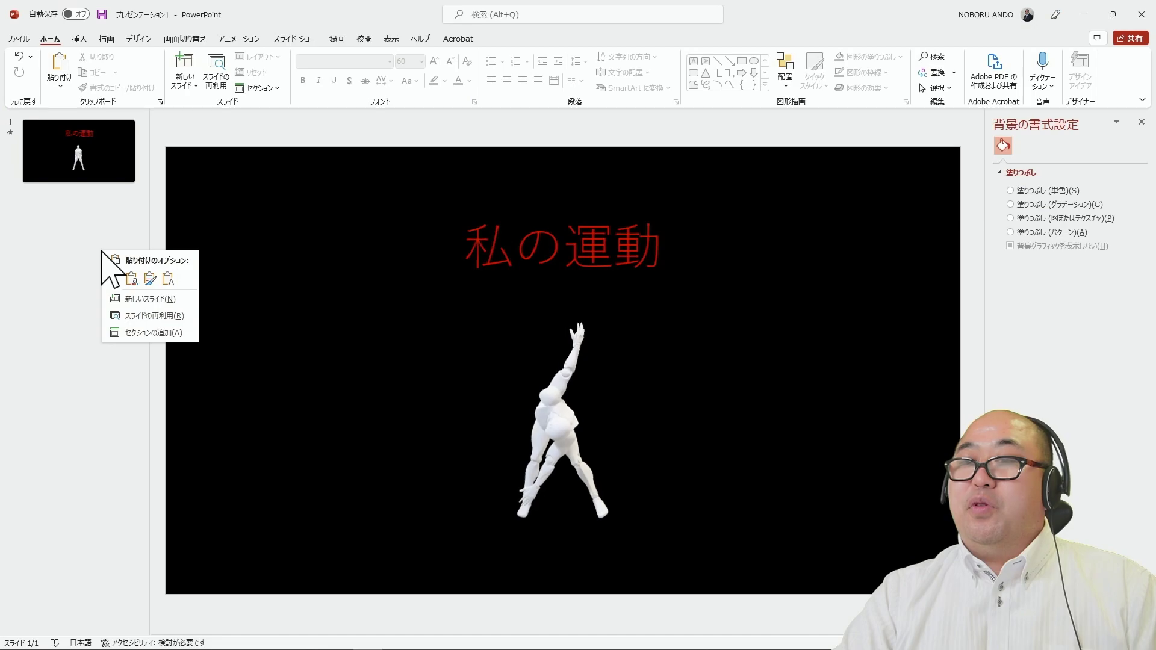
{"action": "left_click", "coordinate": [134, 301]}
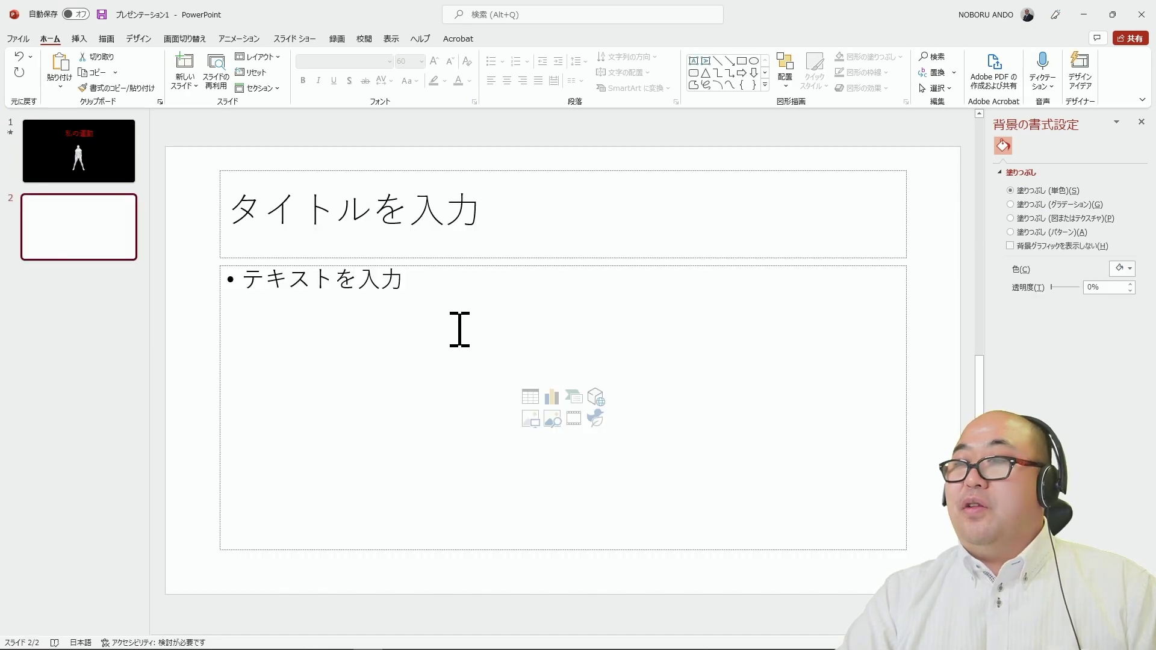
Insert Vanguard.fbx from the desktop into slide 2, enlarge it and place it below the title, with the presentation window maximized
{"action": "left_click", "coordinate": [1113, 14]}
{"action": "left_click_drag", "start_coordinate": [30, 79], "coordinate": [548, 305]}
{"action": "left_click", "coordinate": [966, 78]}
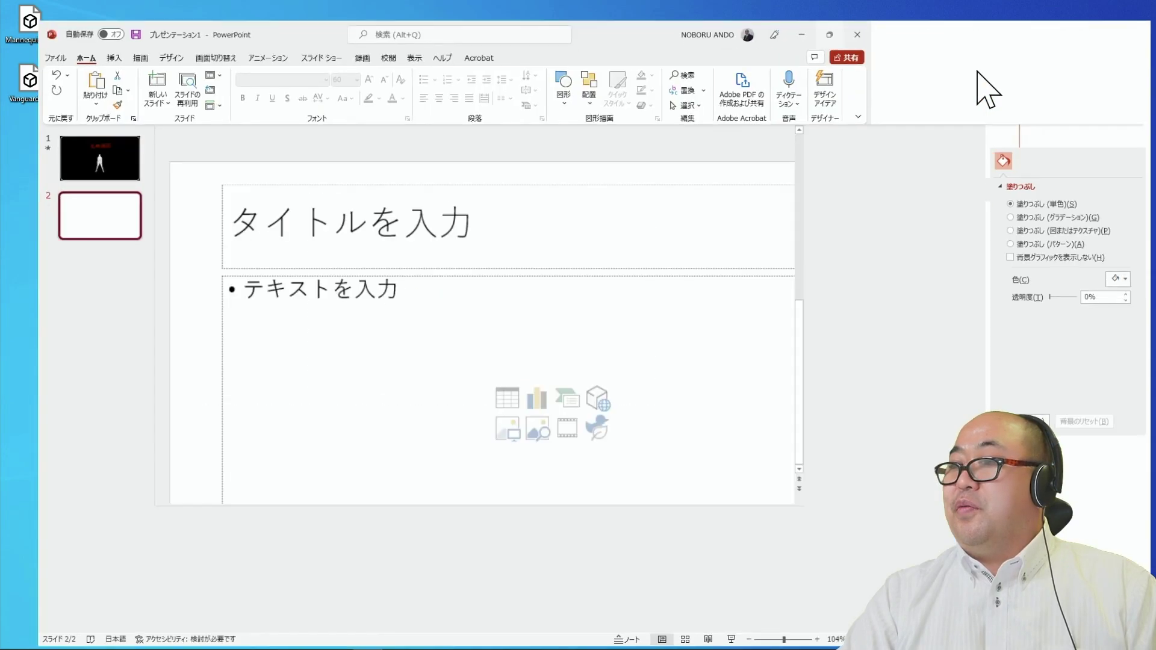
{"action": "left_click_drag", "start_coordinate": [666, 310], "coordinate": [838, 147]}
{"action": "left_click_drag", "start_coordinate": [645, 371], "coordinate": [530, 457]}
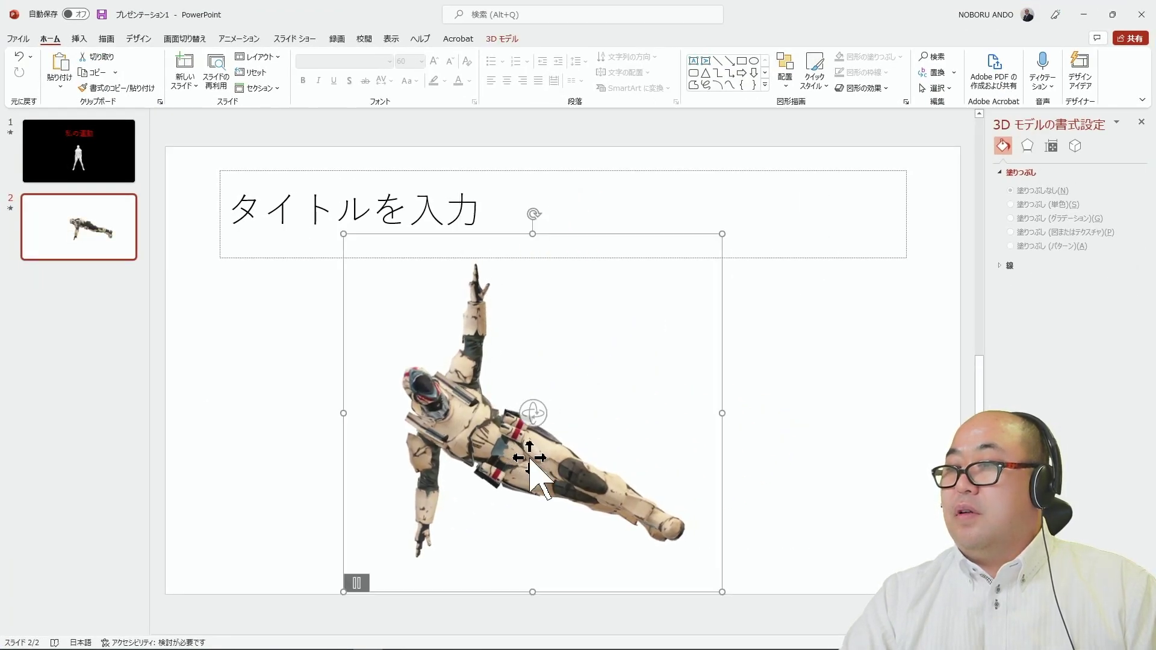
{"action": "left_click", "coordinate": [784, 434]}
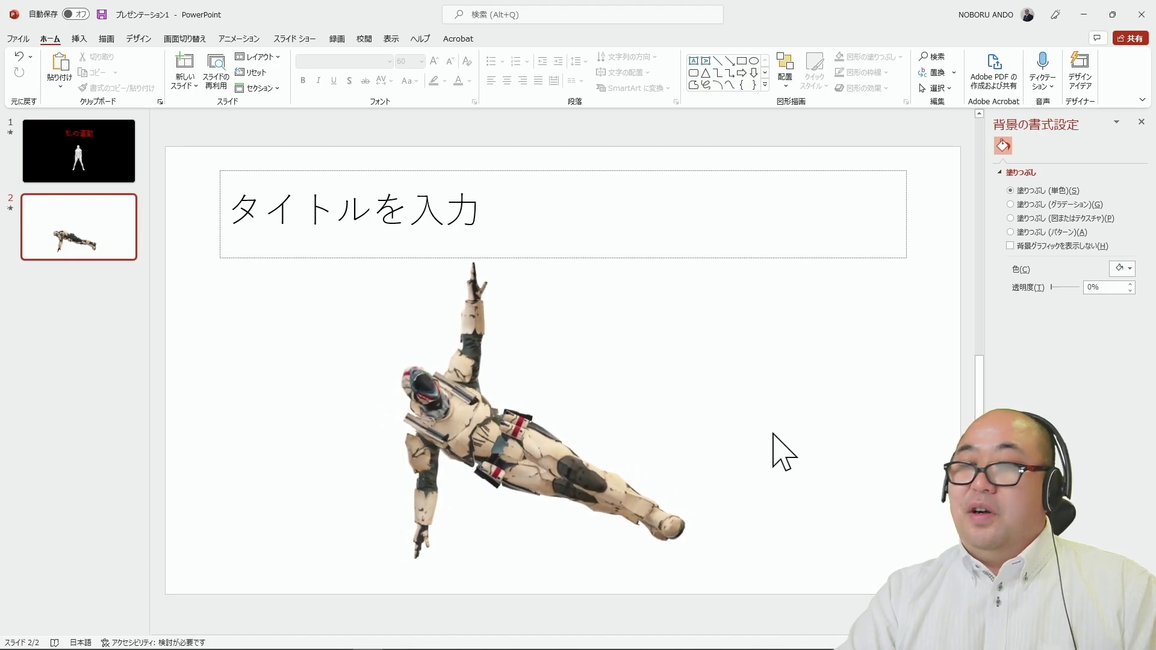
Return to the Plask project in Chrome and show the Mannequin model in the viewport instead of Vanguard
{"action": "left_click", "coordinate": [1094, 18]}
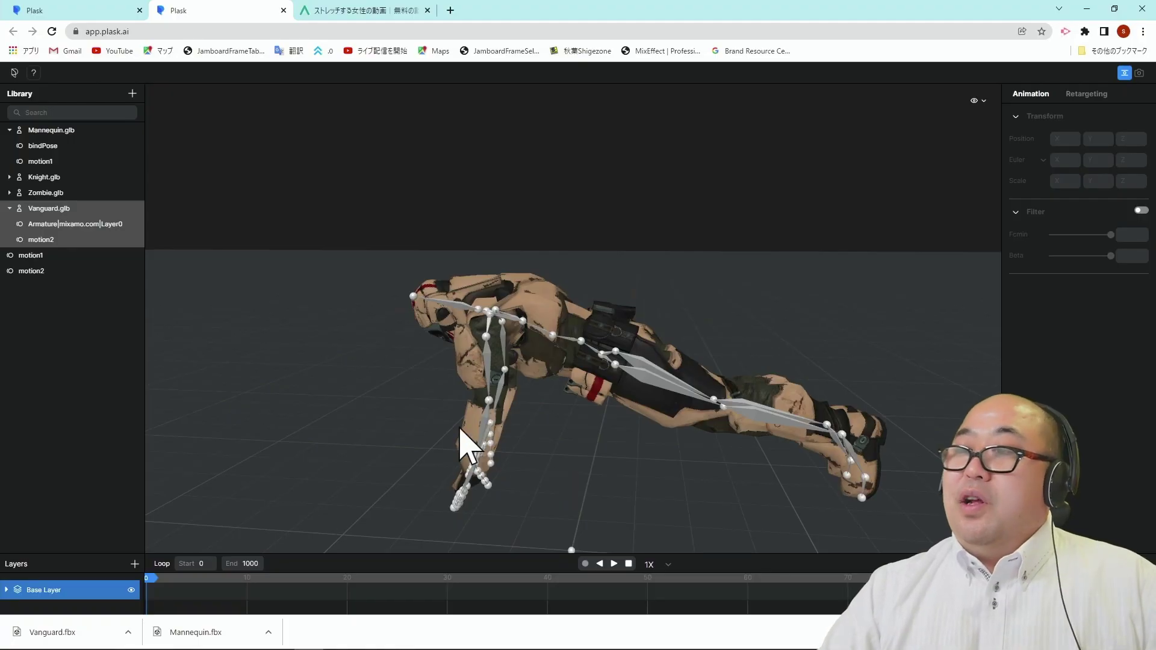
{"action": "left_click", "coordinate": [76, 131]}
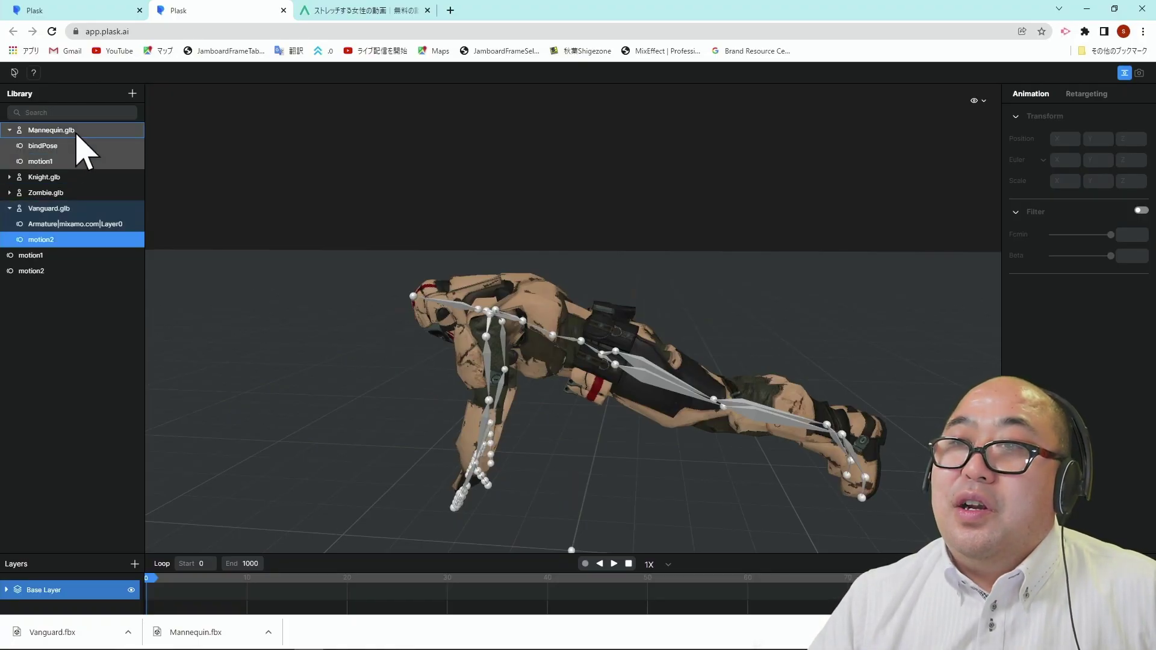
{"action": "left_click_drag", "start_coordinate": [54, 133], "coordinate": [620, 358]}
{"action": "scroll", "coordinate": [629, 361], "scroll_direction": "down", "scroll_amount": 3}
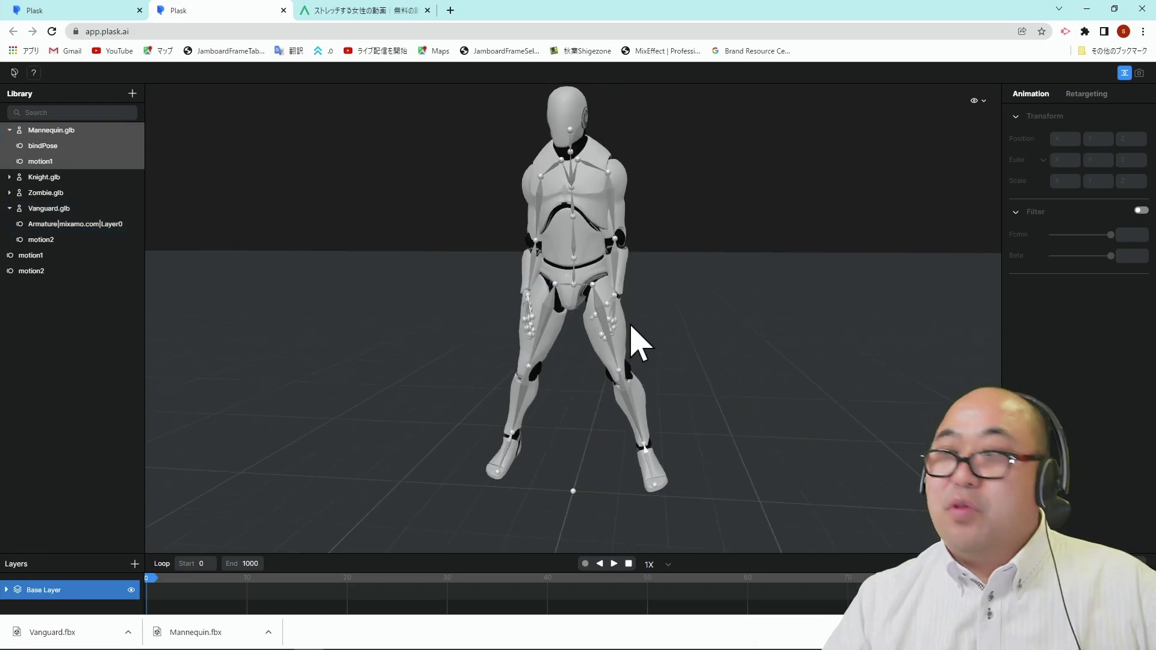
{"action": "scroll", "coordinate": [666, 330], "scroll_direction": "down", "scroll_amount": 2}
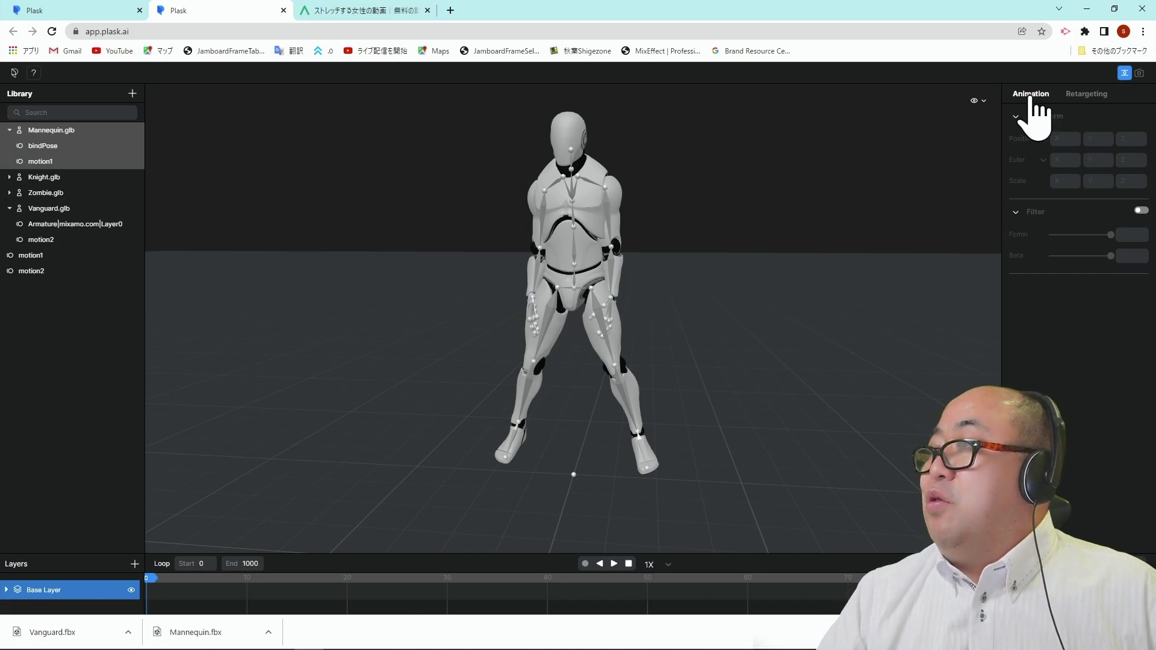
Examine the Mannequin's retargeting mapping with the neck joint selected, then play and stop its animation
{"action": "left_click", "coordinate": [1086, 95]}
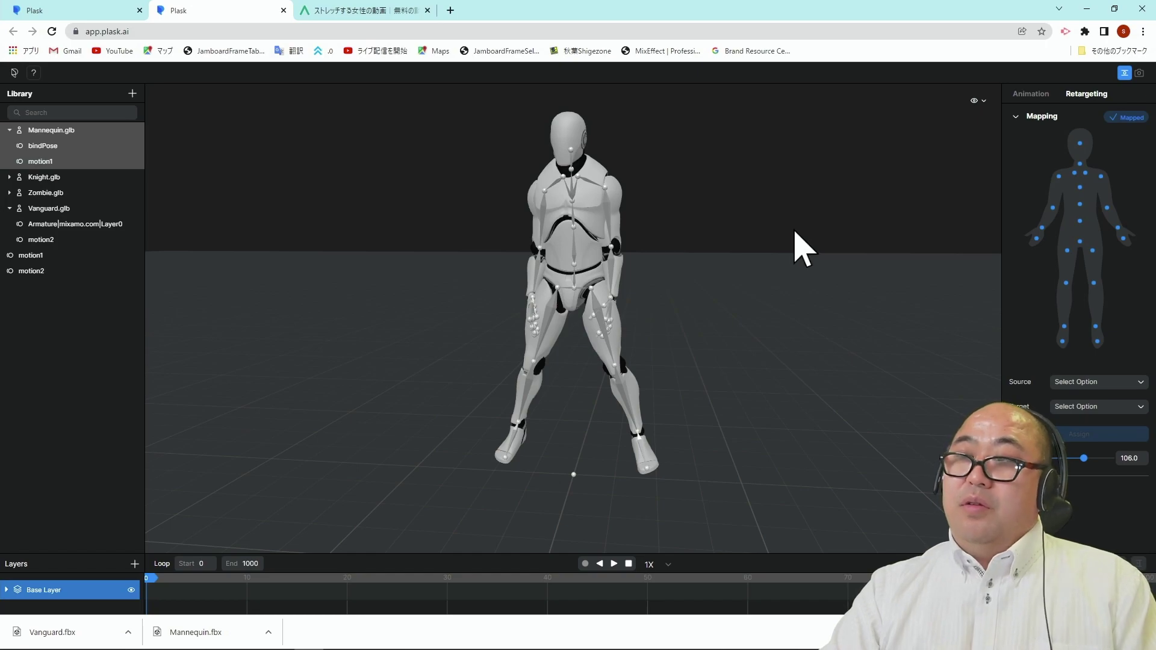
{"action": "left_click", "coordinate": [1080, 164]}
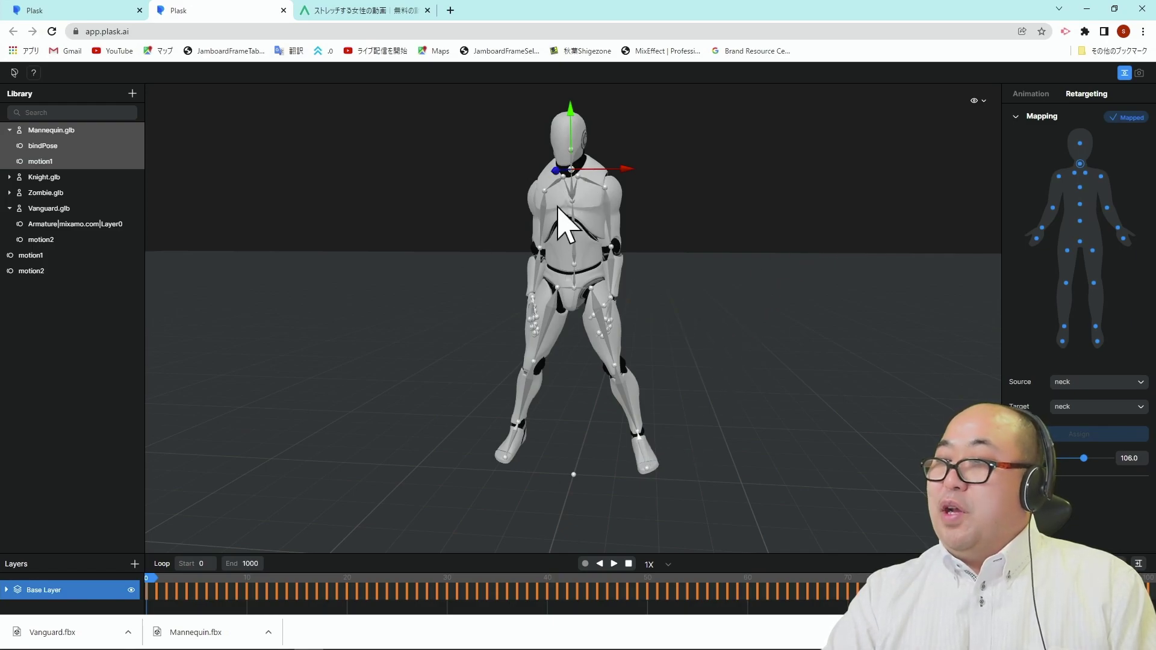
{"action": "left_click", "coordinate": [613, 564]}
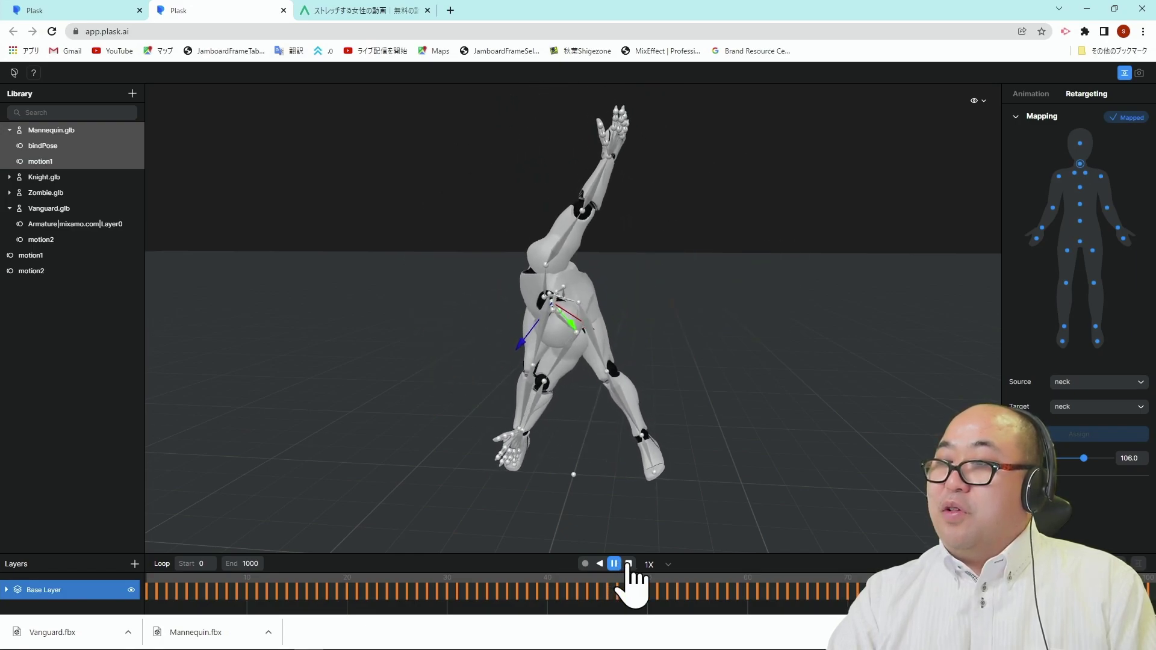
{"action": "left_click", "coordinate": [628, 565]}
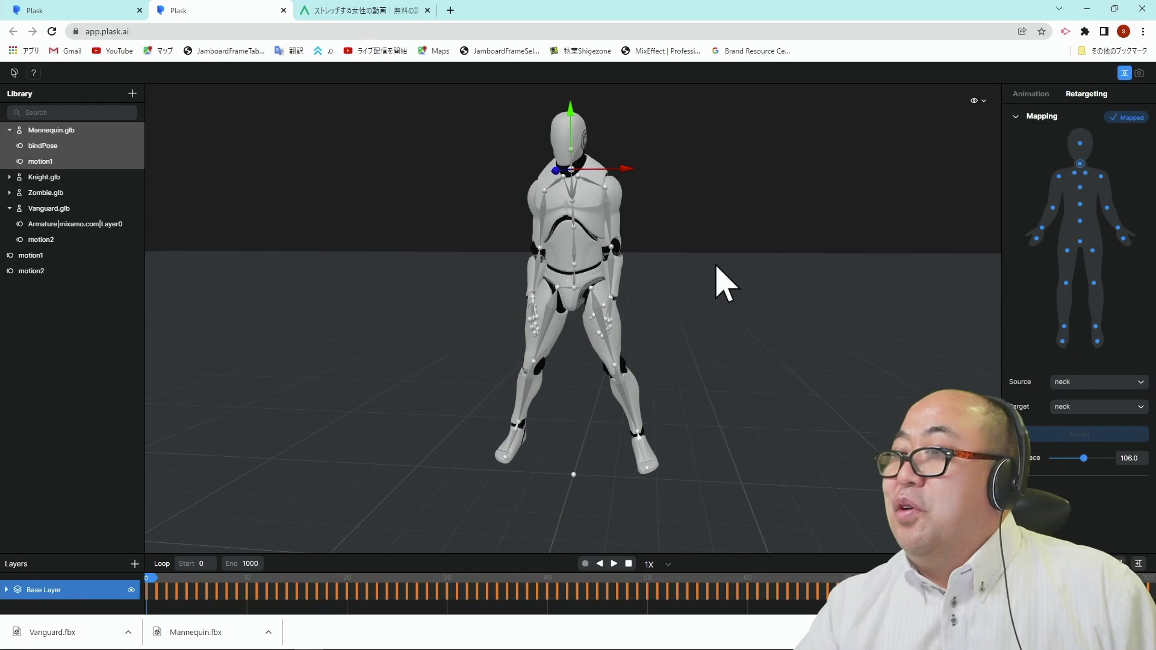
Move the Mannequin's neck joint straight up along the Y axis to stretch the neck to roughly a head's height
{"action": "scroll", "coordinate": [622, 278], "scroll_direction": "down", "scroll_amount": 3}
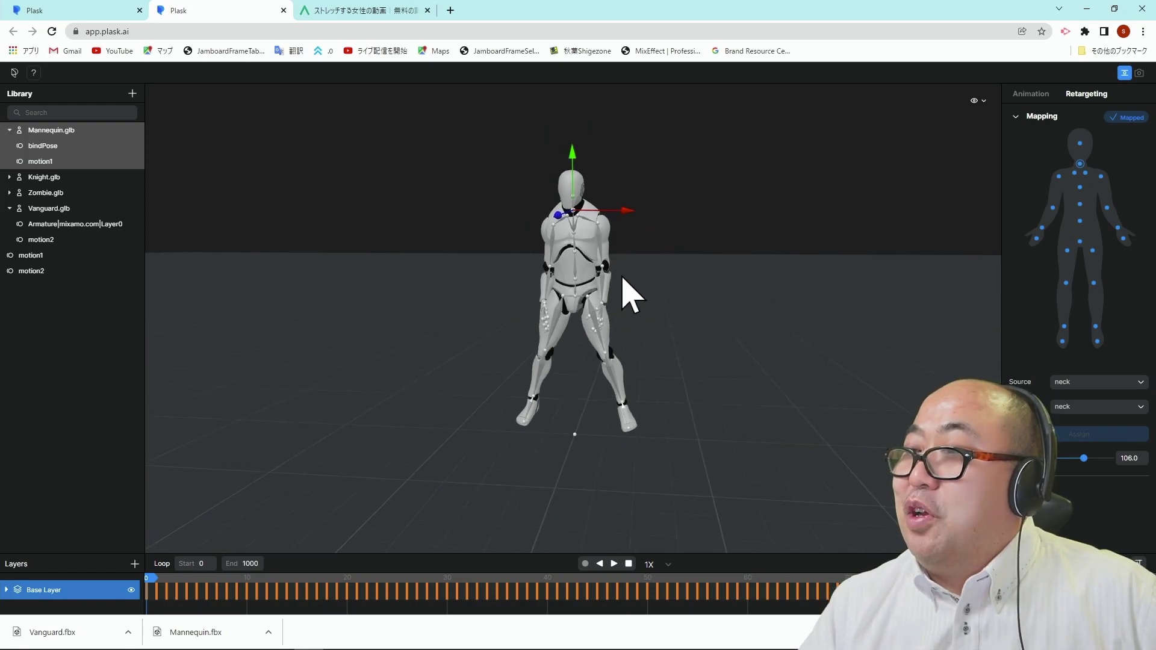
{"action": "left_click", "coordinate": [640, 293]}
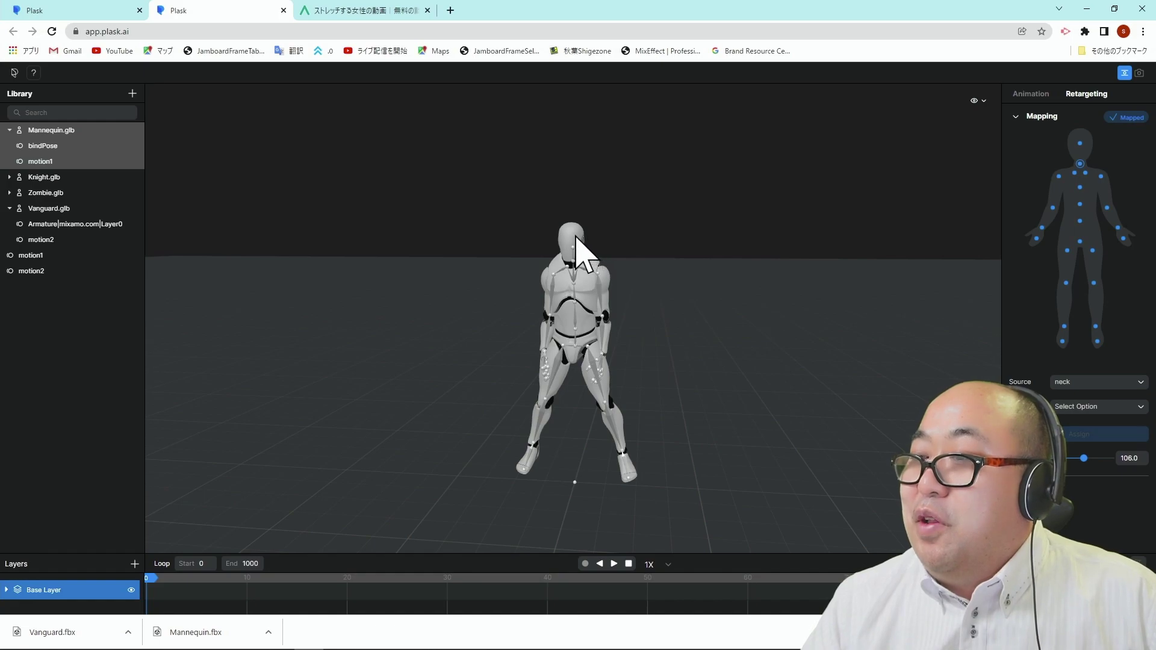
{"action": "left_click", "coordinate": [580, 268]}
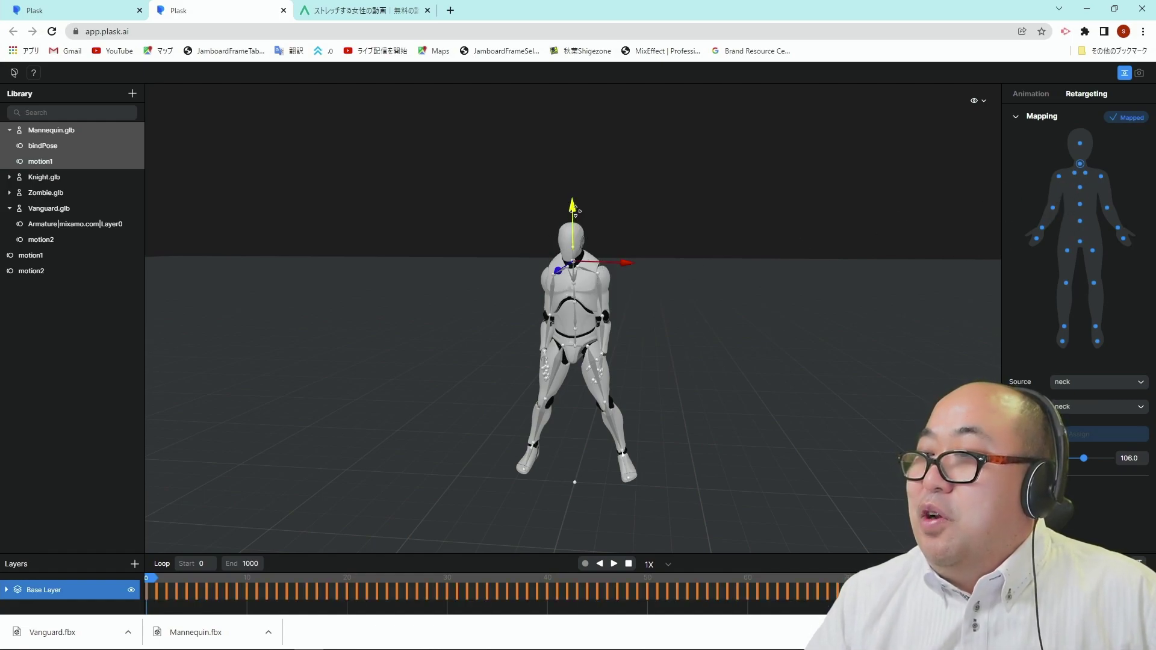
{"action": "left_click_drag", "start_coordinate": [573, 208], "coordinate": [574, 145]}
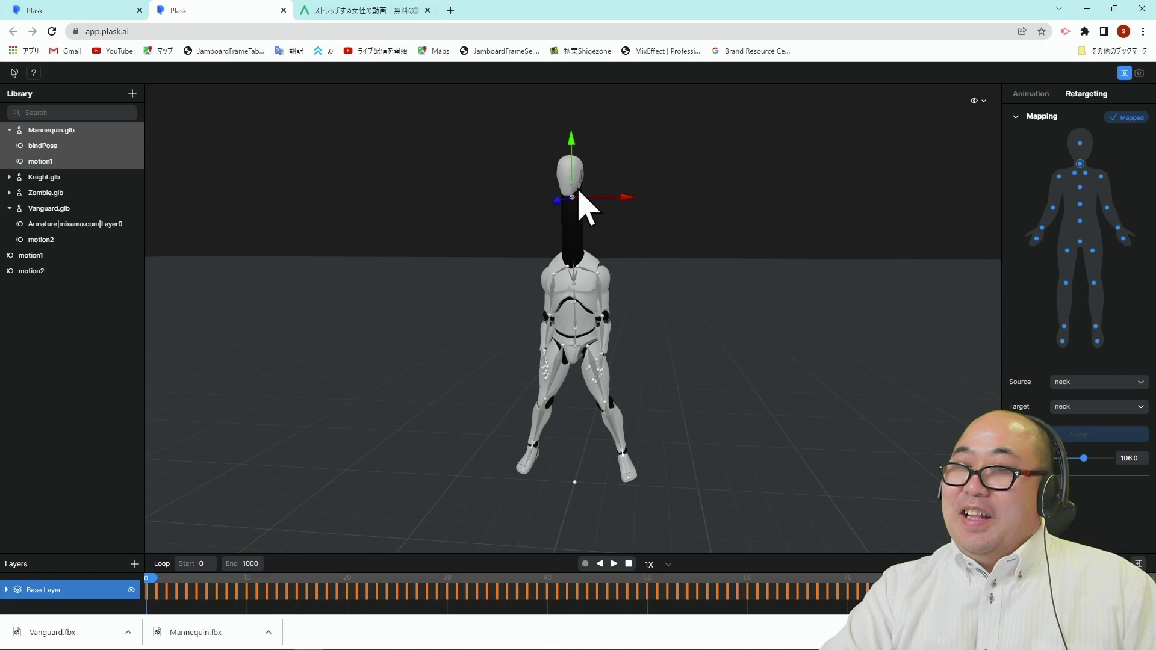
Turn the neck joint sideways about its vertical axis with the Rotation transform, and check it by playing and stopping the animation
{"action": "right_click", "coordinate": [566, 179]}
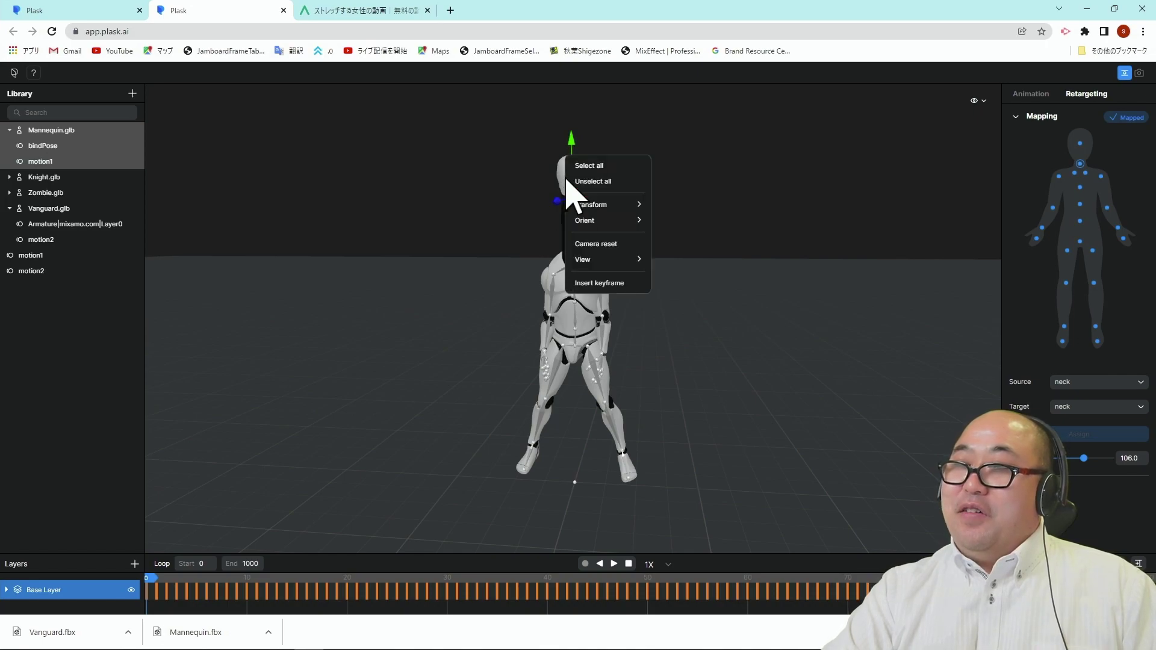
{"action": "mouse_move", "coordinate": [591, 205]}
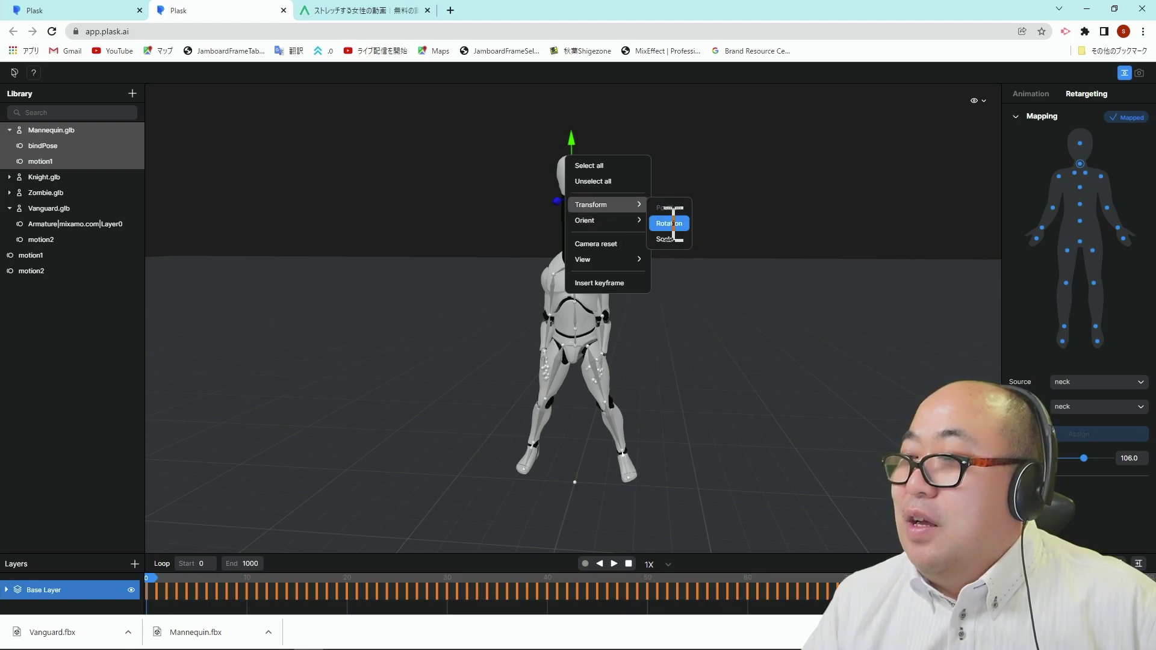
{"action": "left_click", "coordinate": [668, 223]}
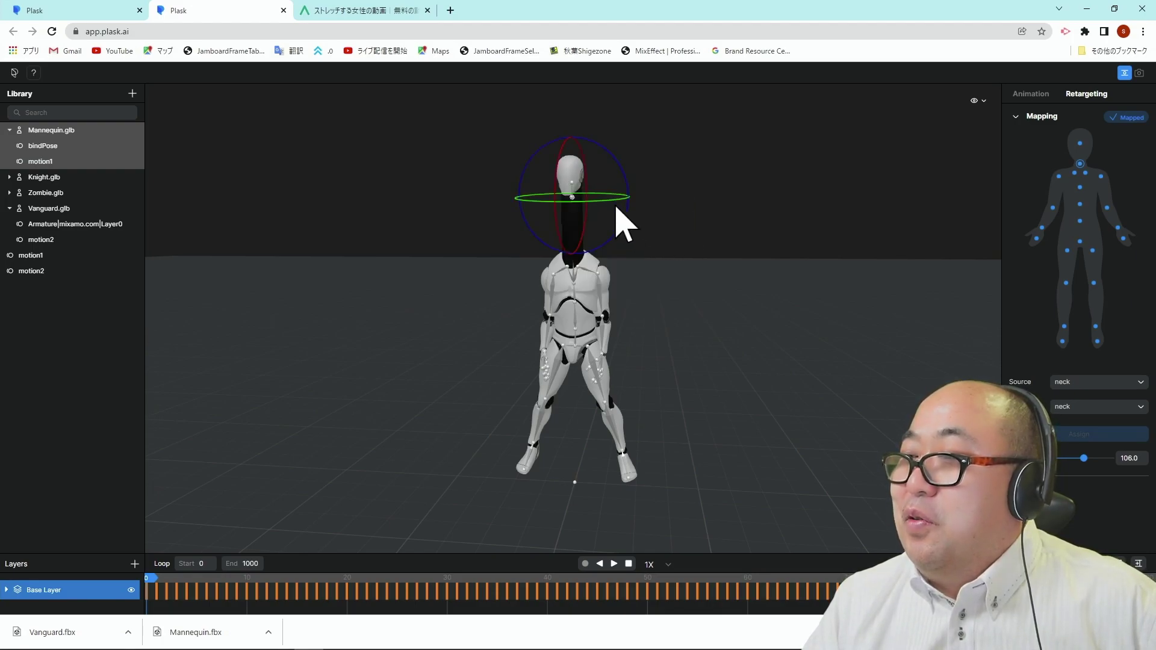
{"action": "left_click_drag", "start_coordinate": [619, 202], "coordinate": [542, 203]}
{"action": "left_click", "coordinate": [680, 252]}
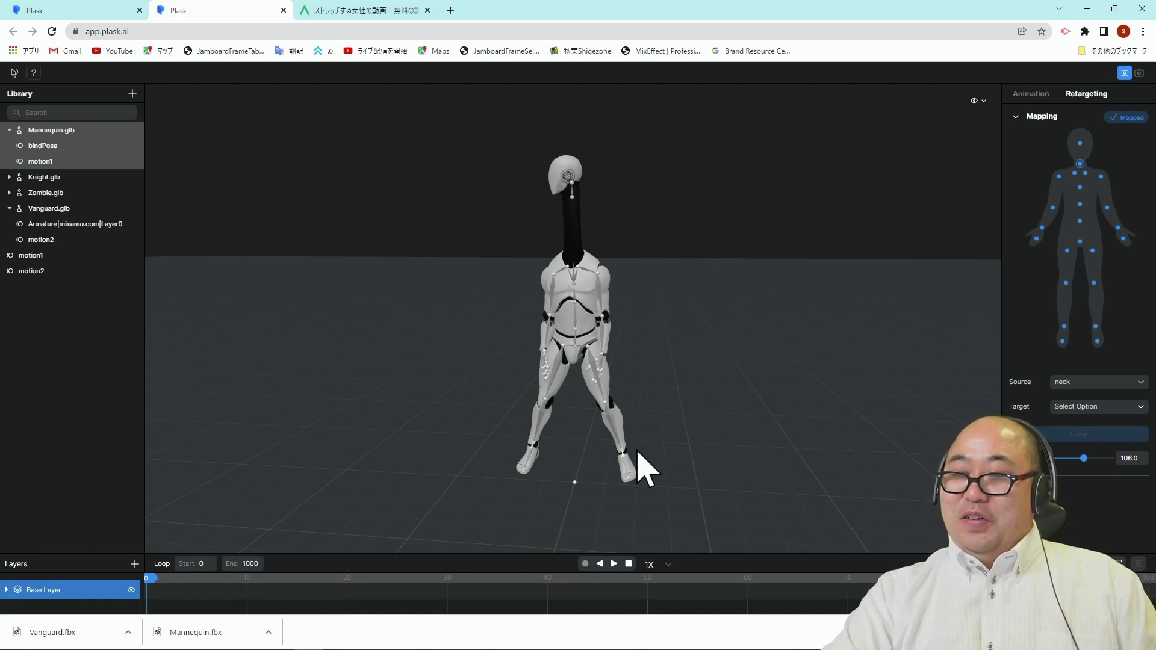
{"action": "left_click", "coordinate": [613, 564]}
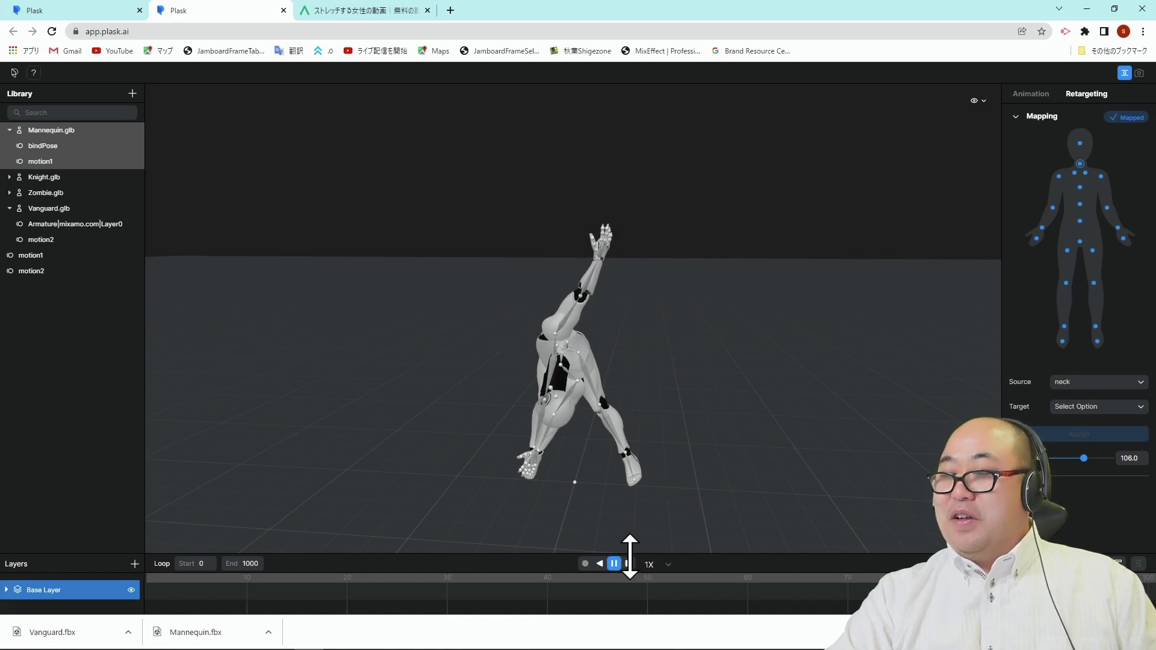
{"action": "left_click", "coordinate": [629, 565]}
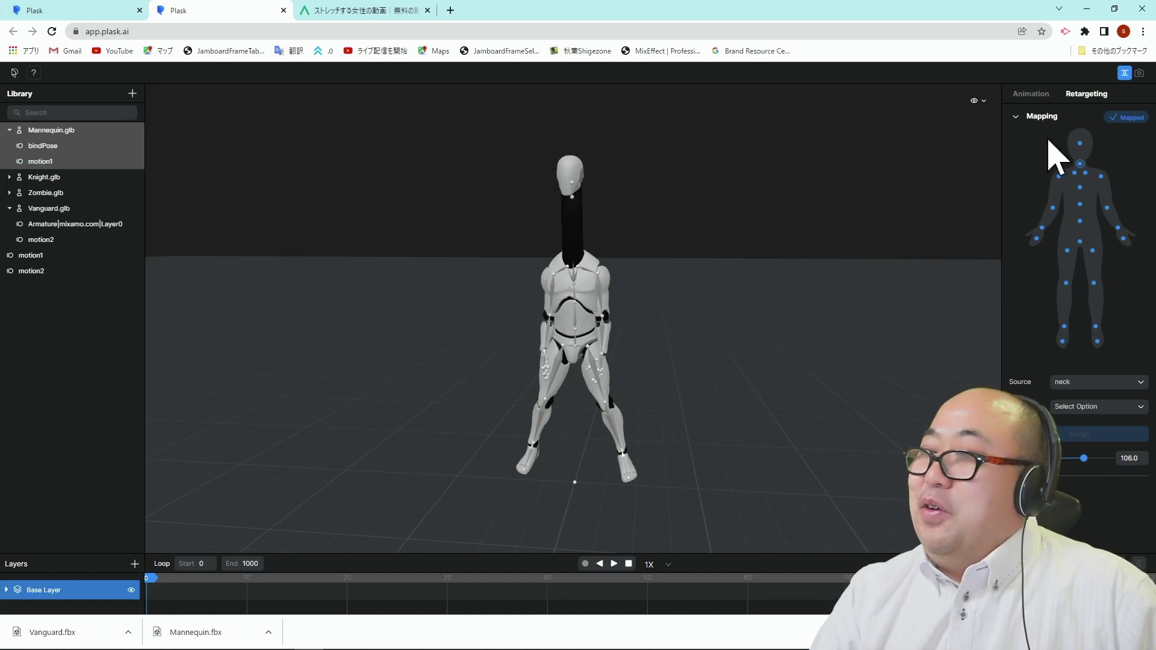
Rotate the Mannequin's right upper-arm joint to Euler angles of about -52, 92 and 9 so the arm reaches forward, and play the animation
{"action": "left_click", "coordinate": [1031, 95]}
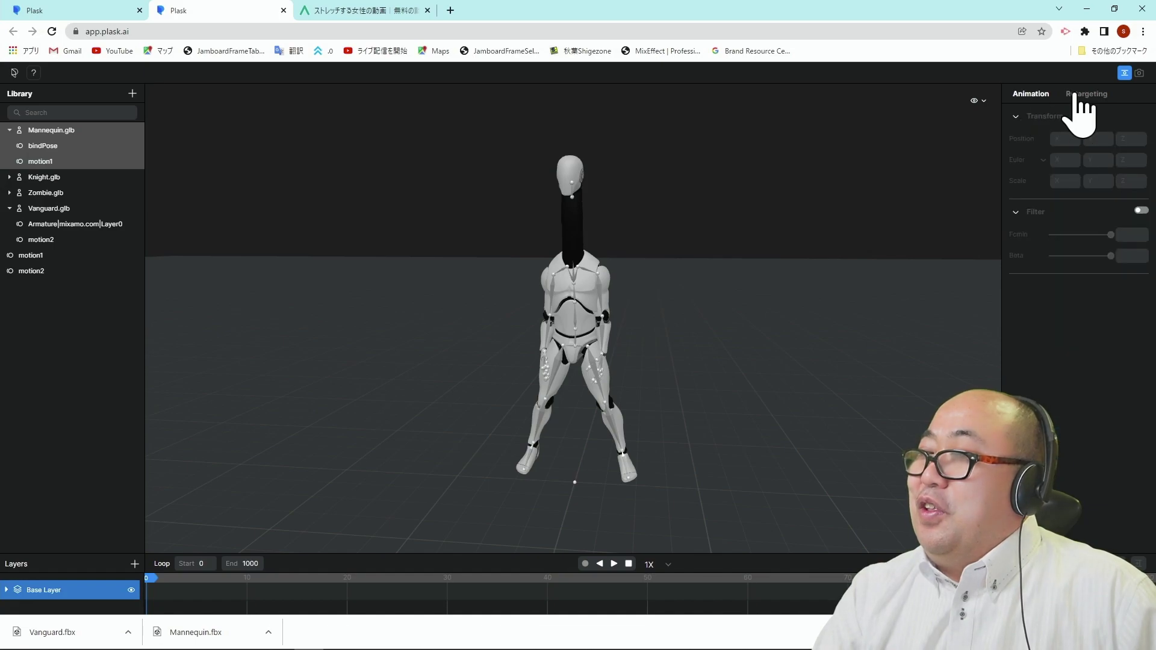
{"action": "left_click", "coordinate": [554, 278]}
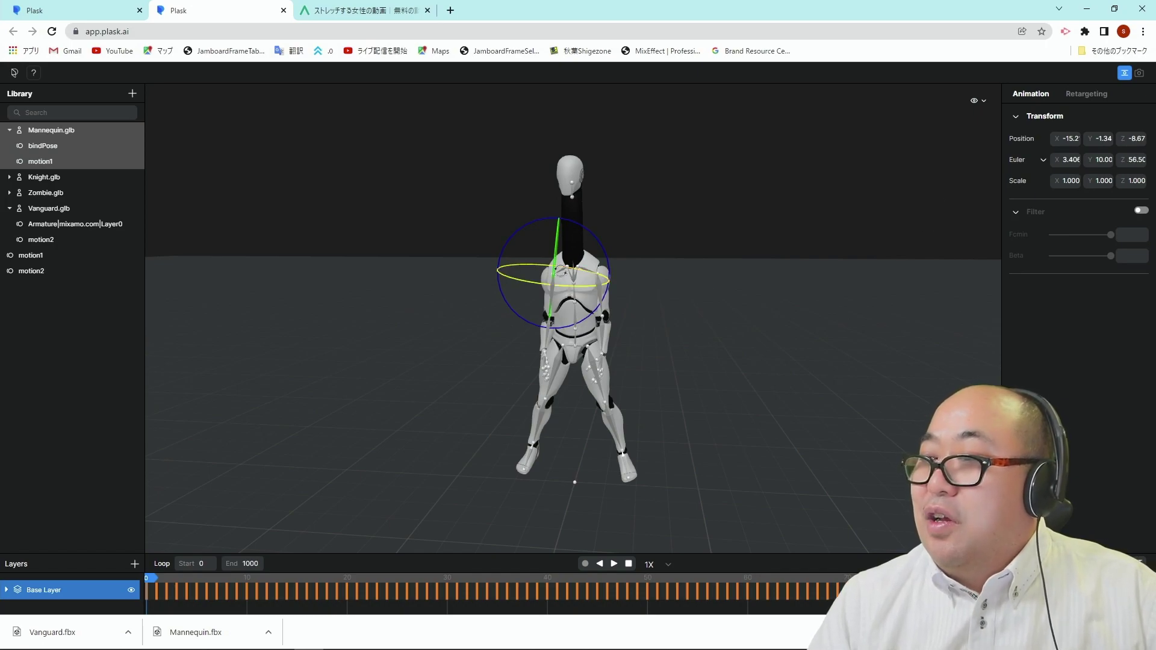
{"action": "left_click_drag", "start_coordinate": [553, 265], "coordinate": [533, 364]}
{"action": "left_click_drag", "start_coordinate": [467, 389], "coordinate": [789, 391]}
{"action": "left_click_drag", "start_coordinate": [645, 282], "coordinate": [622, 247]}
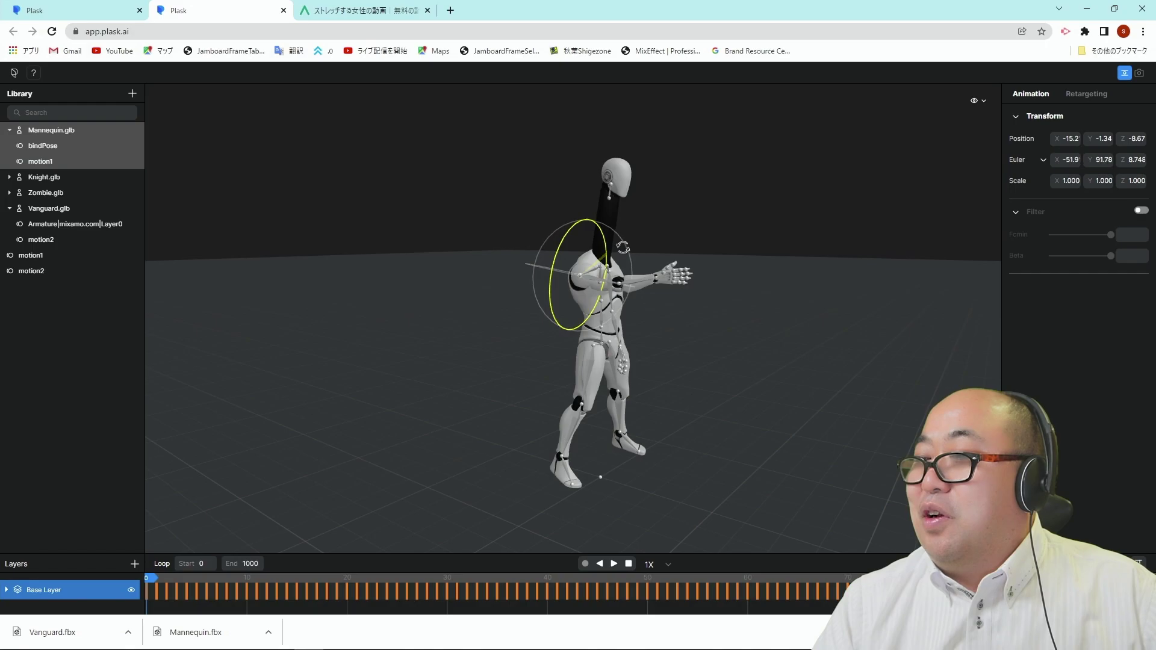
{"action": "left_click", "coordinate": [743, 254]}
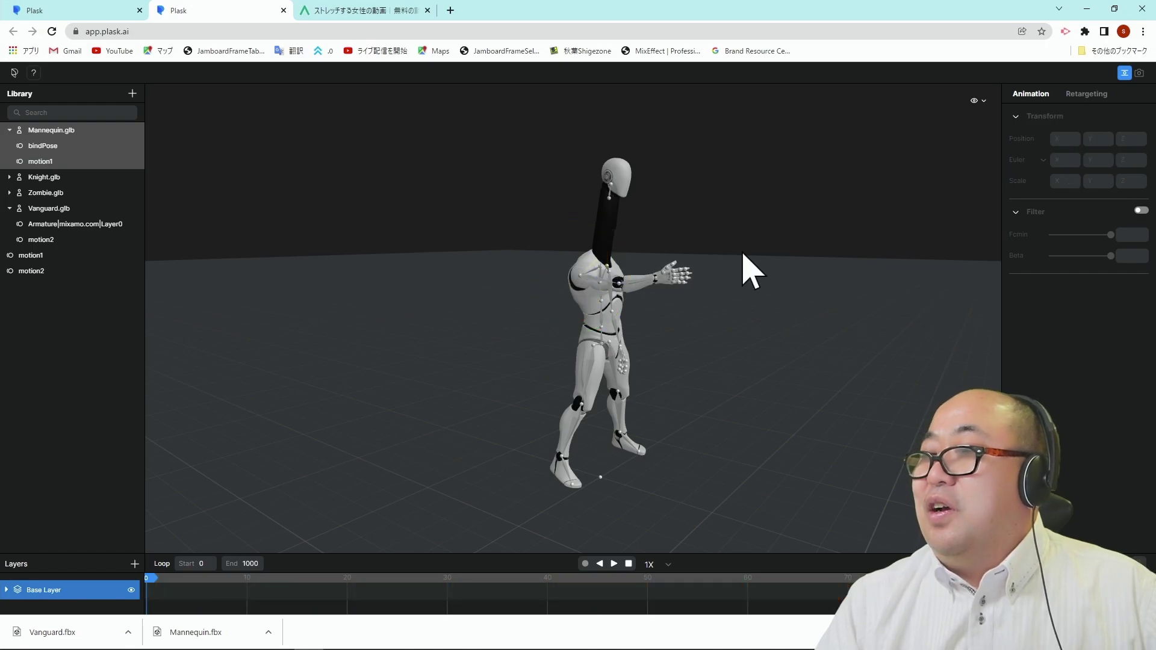
{"action": "left_click", "coordinate": [615, 564]}
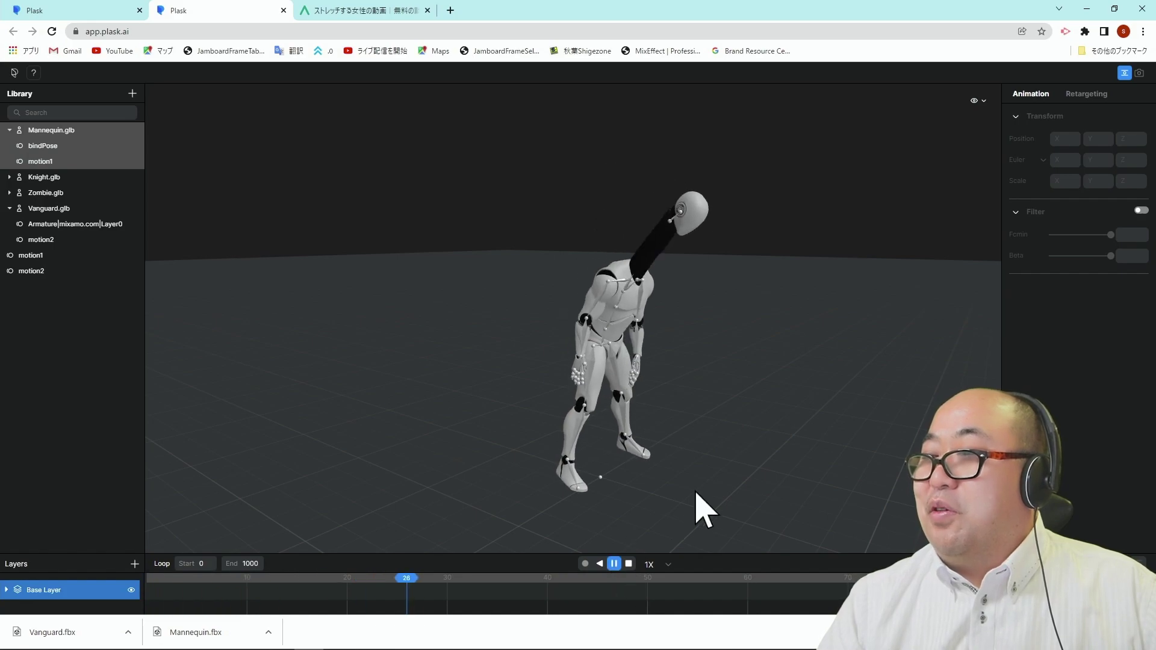